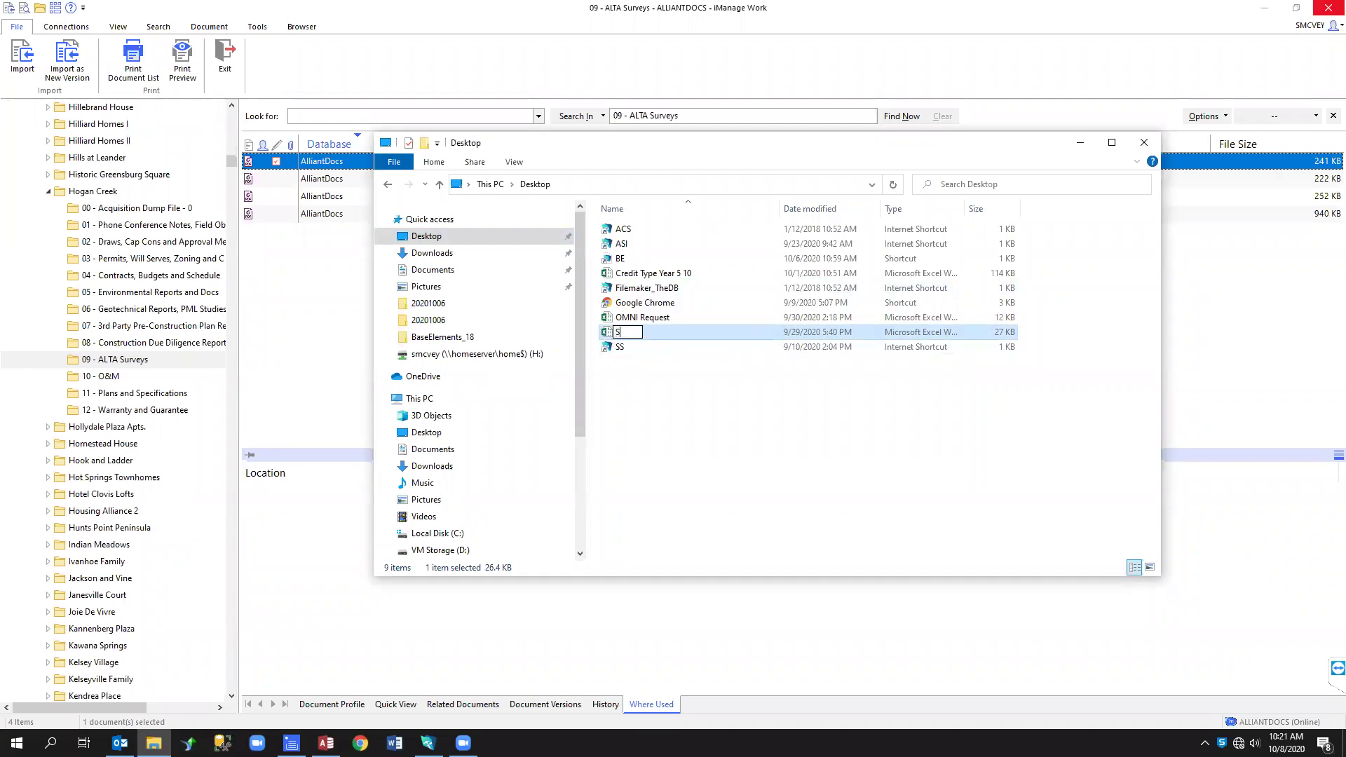
Rename the selected Excel file on the Desktop to the presenter's first name followed by "Test 0024"
text(s 0024)
click(685, 371)
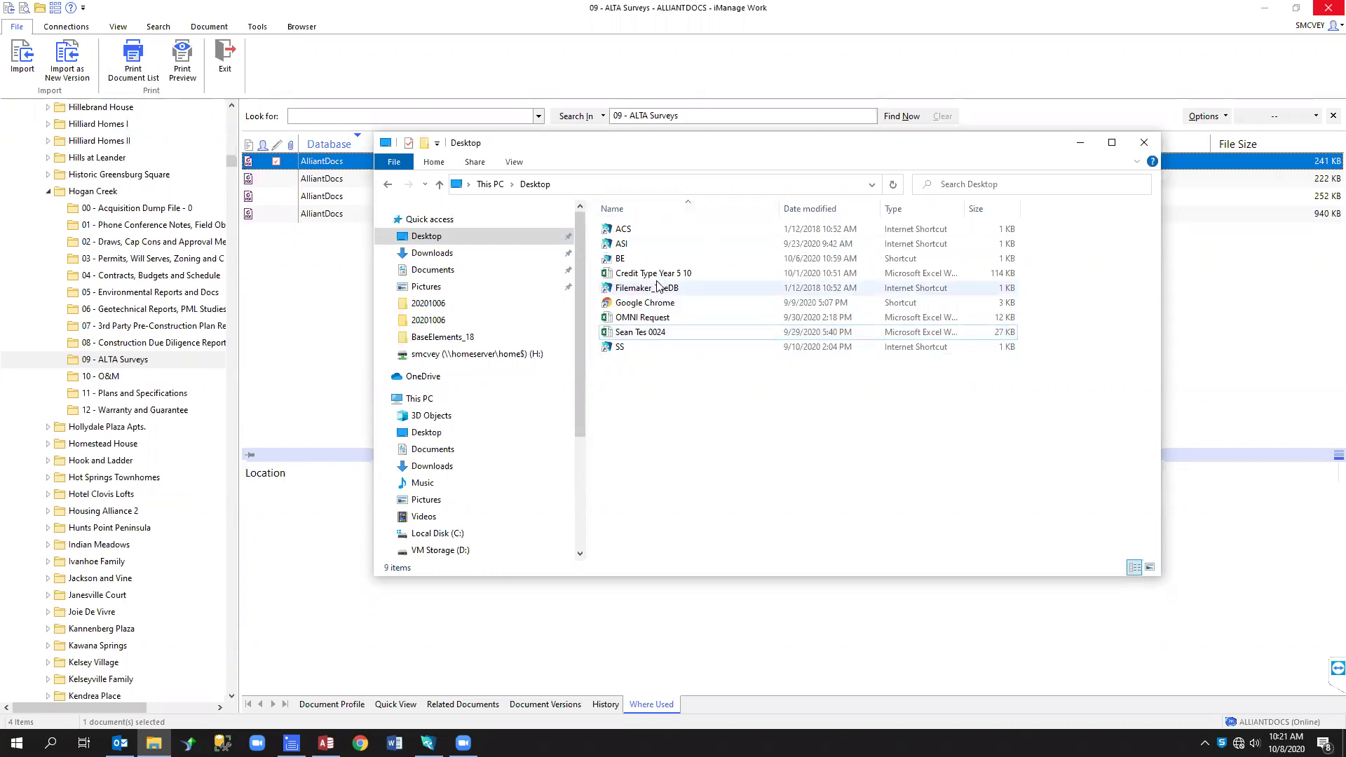
click(645, 332)
click(645, 333)
click(646, 332)
text(t)
click(665, 403)
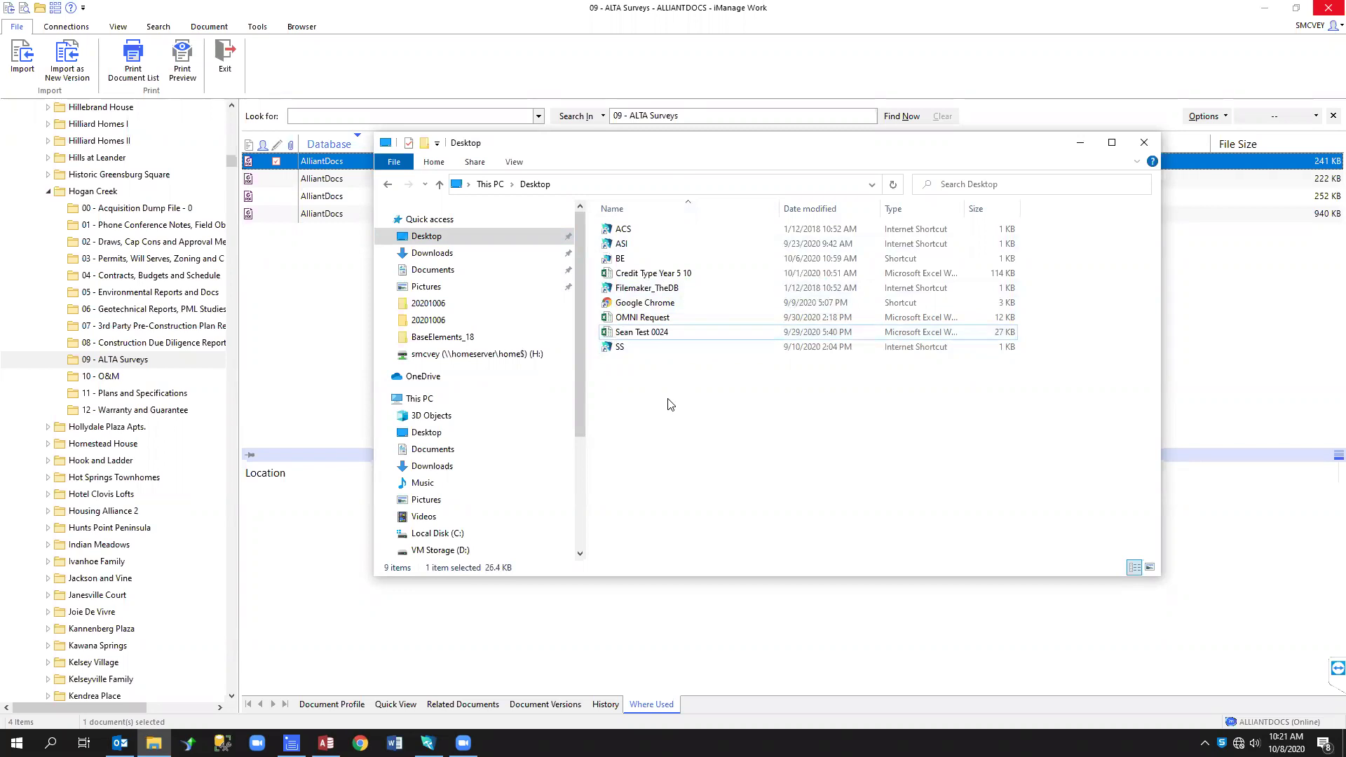
Switch to The Database, attach the Test 0024 workbook from the Desktop to Hogan Creek's ALTA Survey documents, and submit it
drag(736, 151, 688, 311)
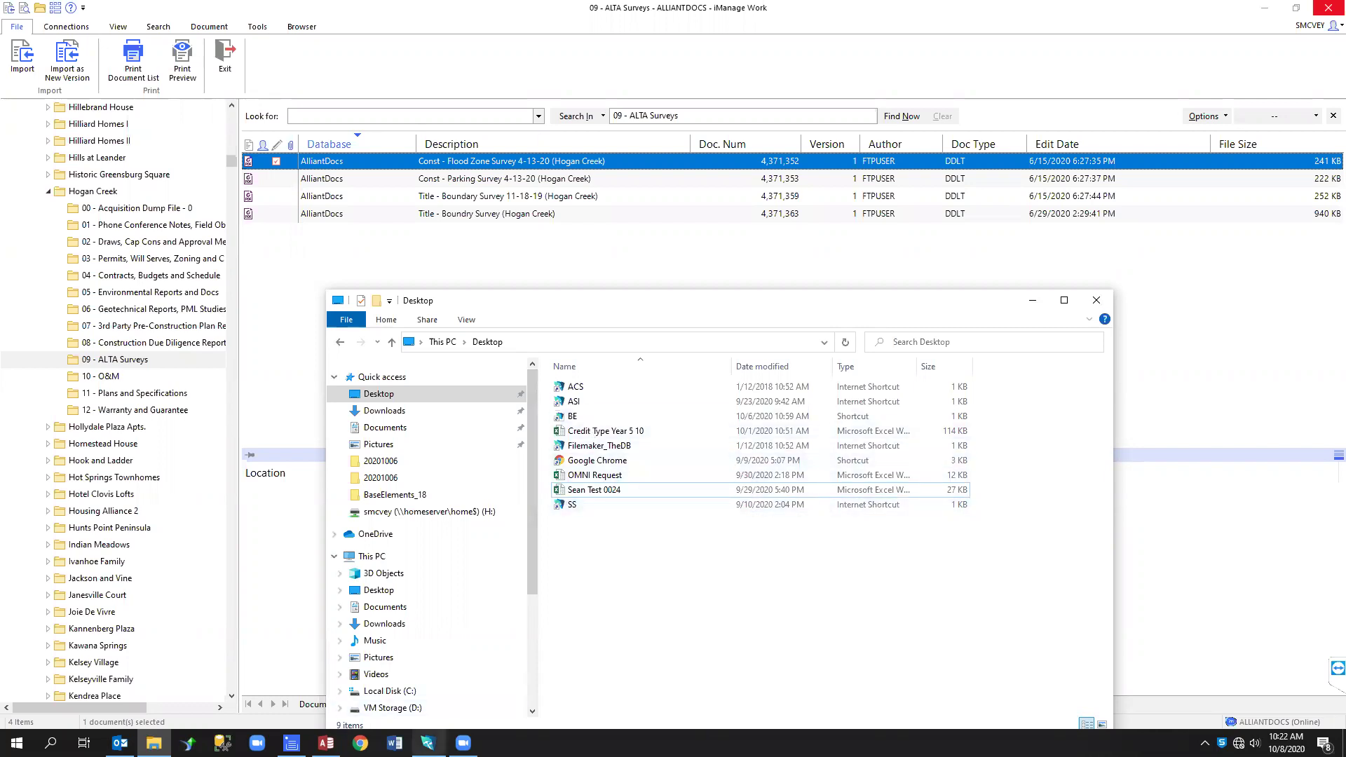
key(alt+Tab)
click(551, 451)
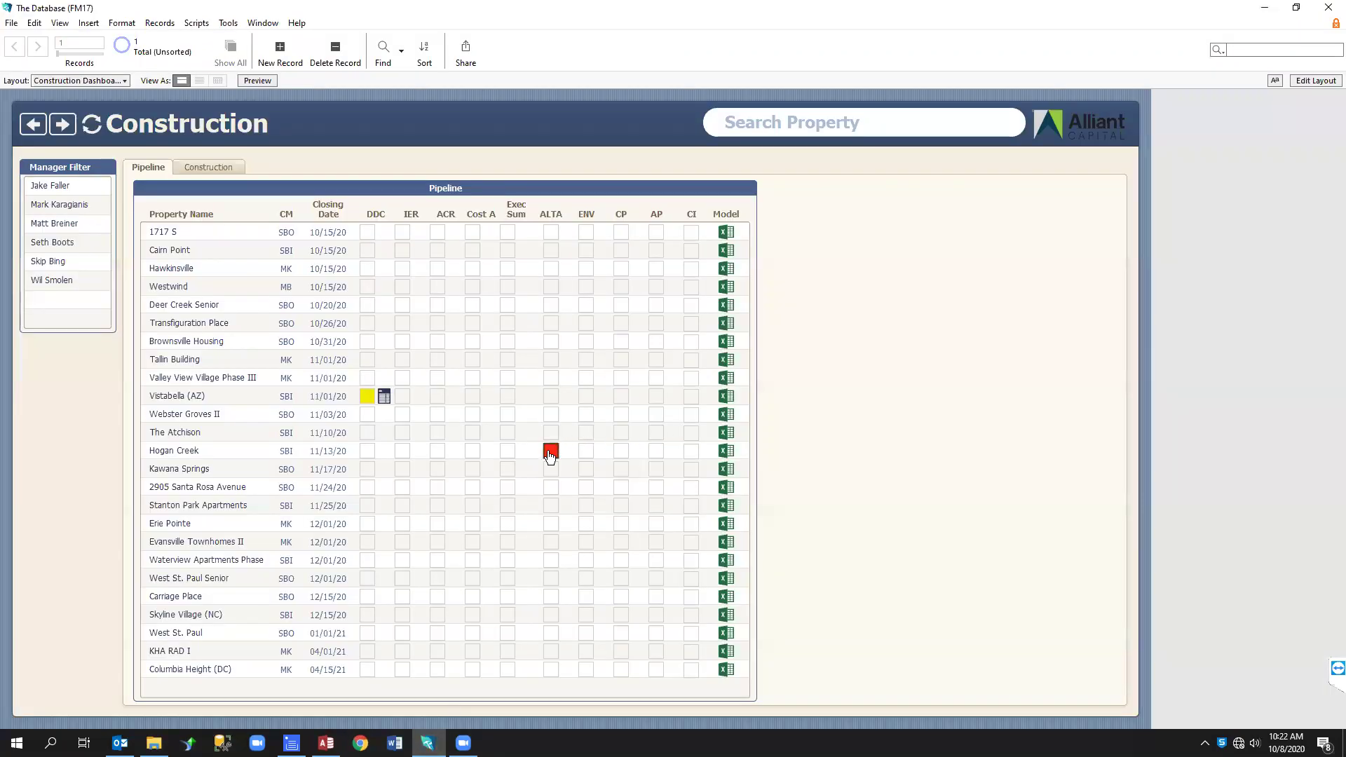
click(153, 743)
drag(651, 311, 744, 504)
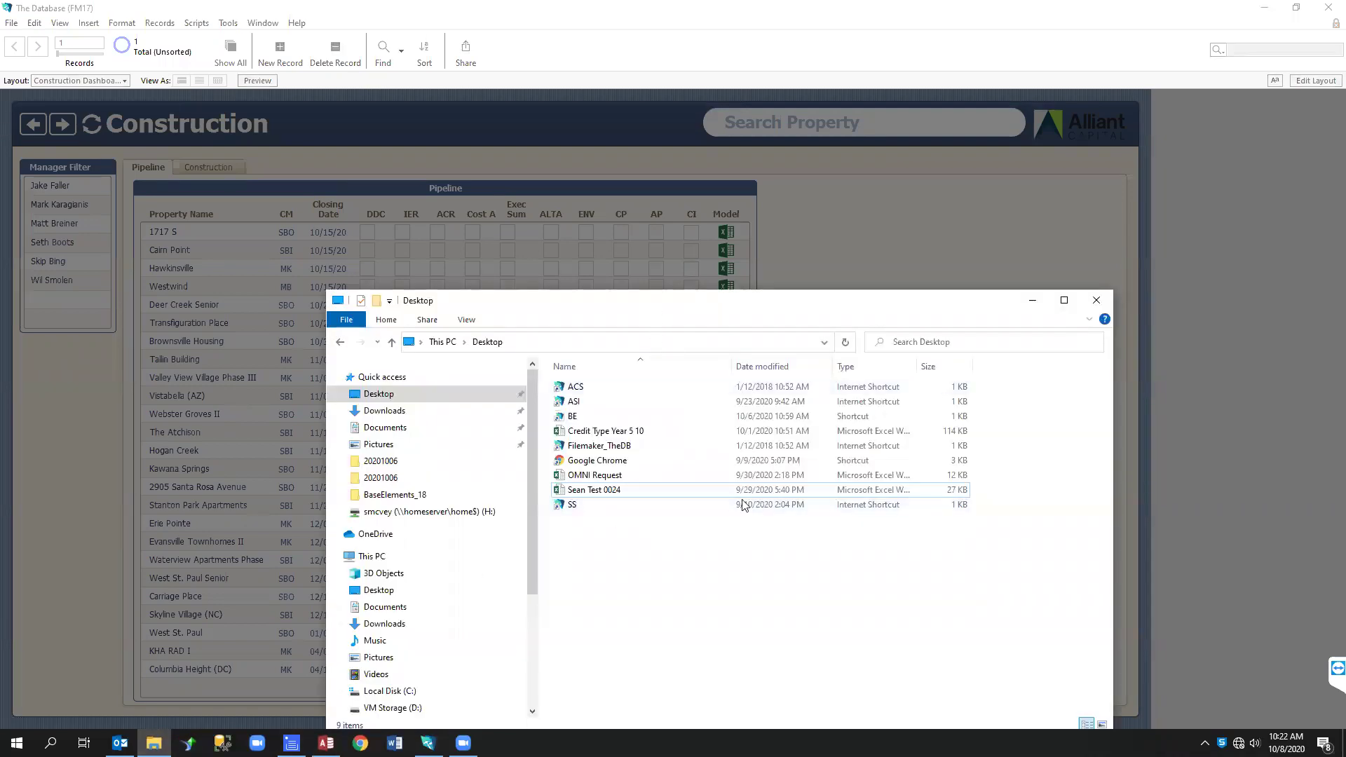
click(704, 682)
drag(705, 677, 852, 345)
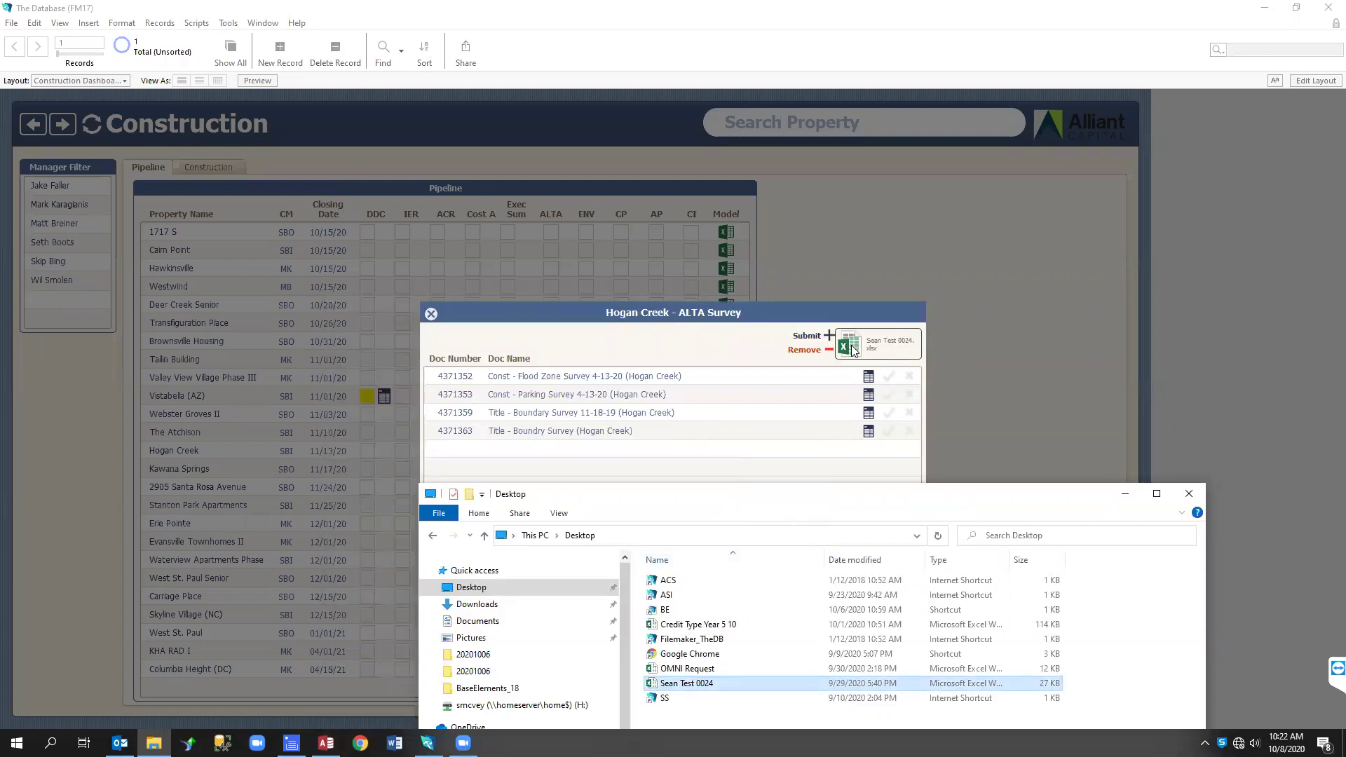
click(739, 343)
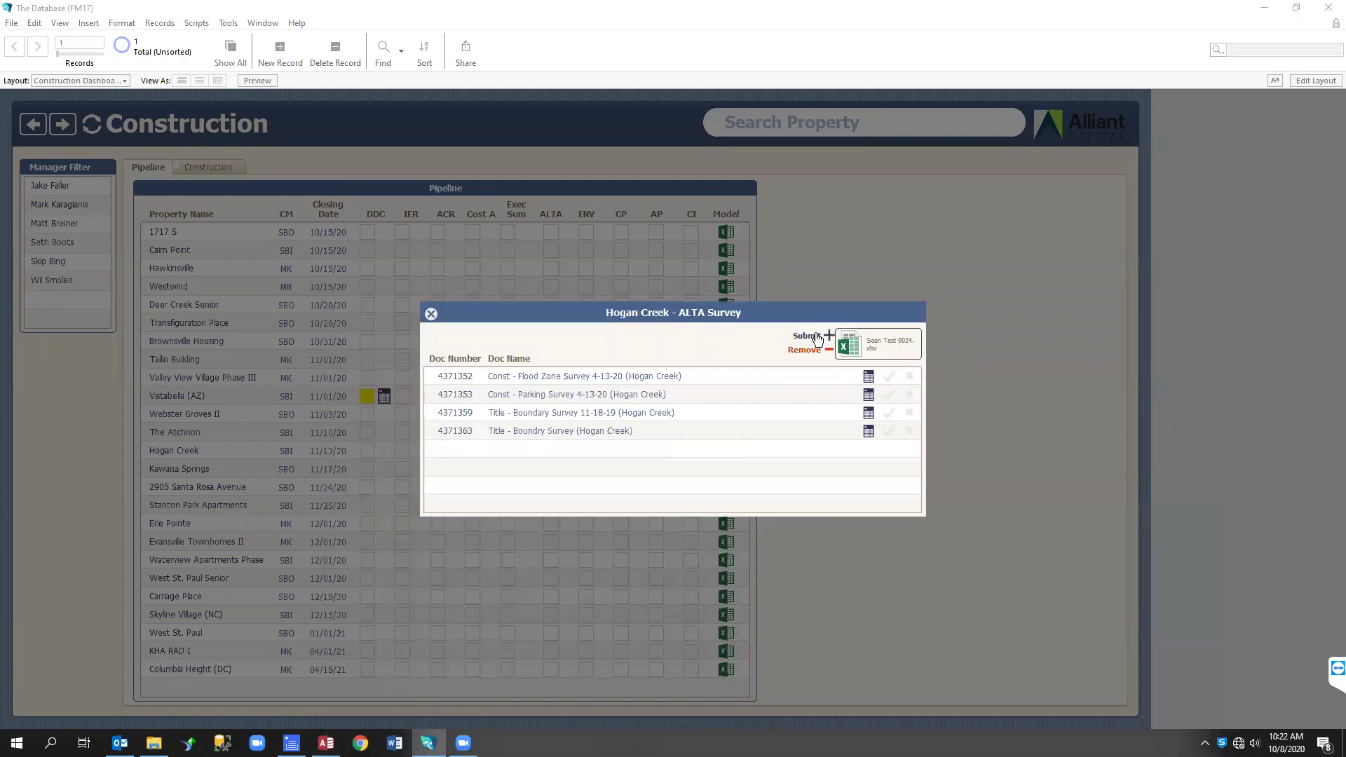
click(816, 337)
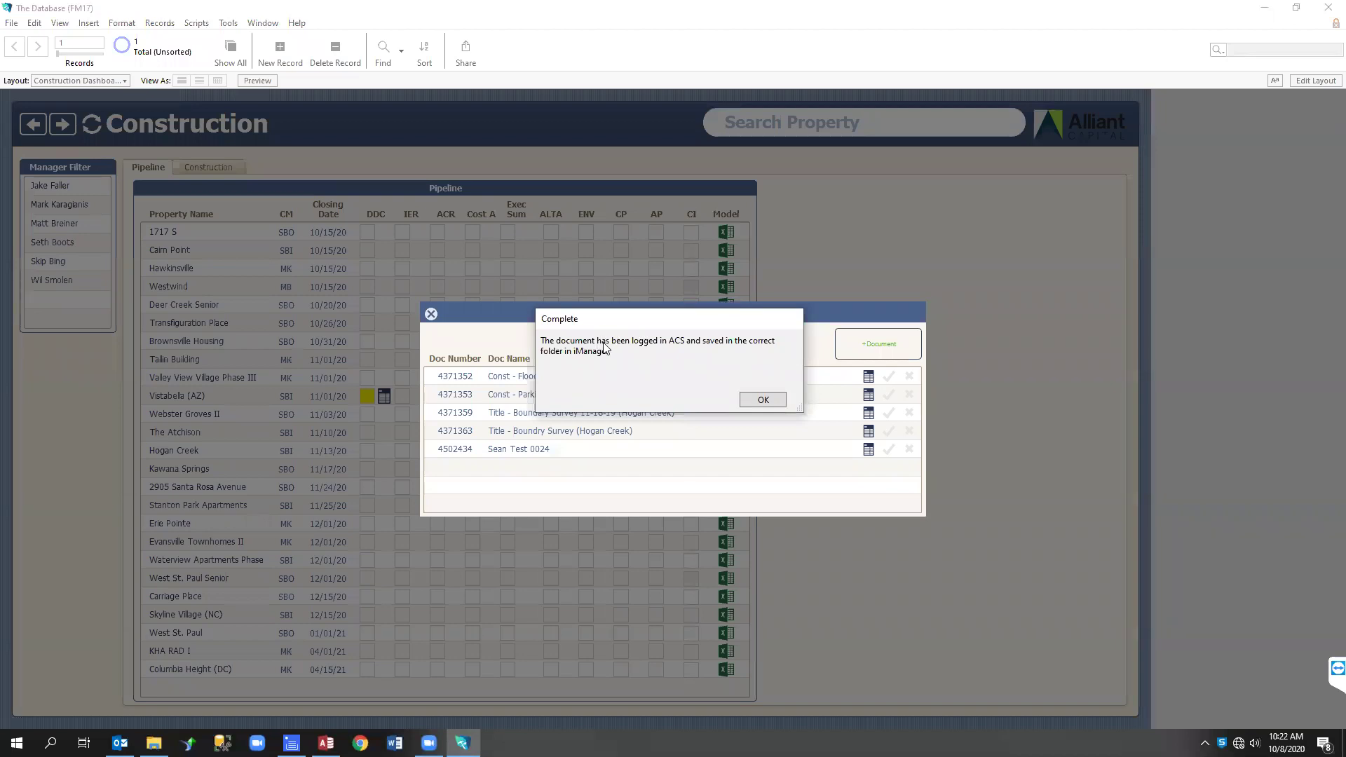
click(762, 401)
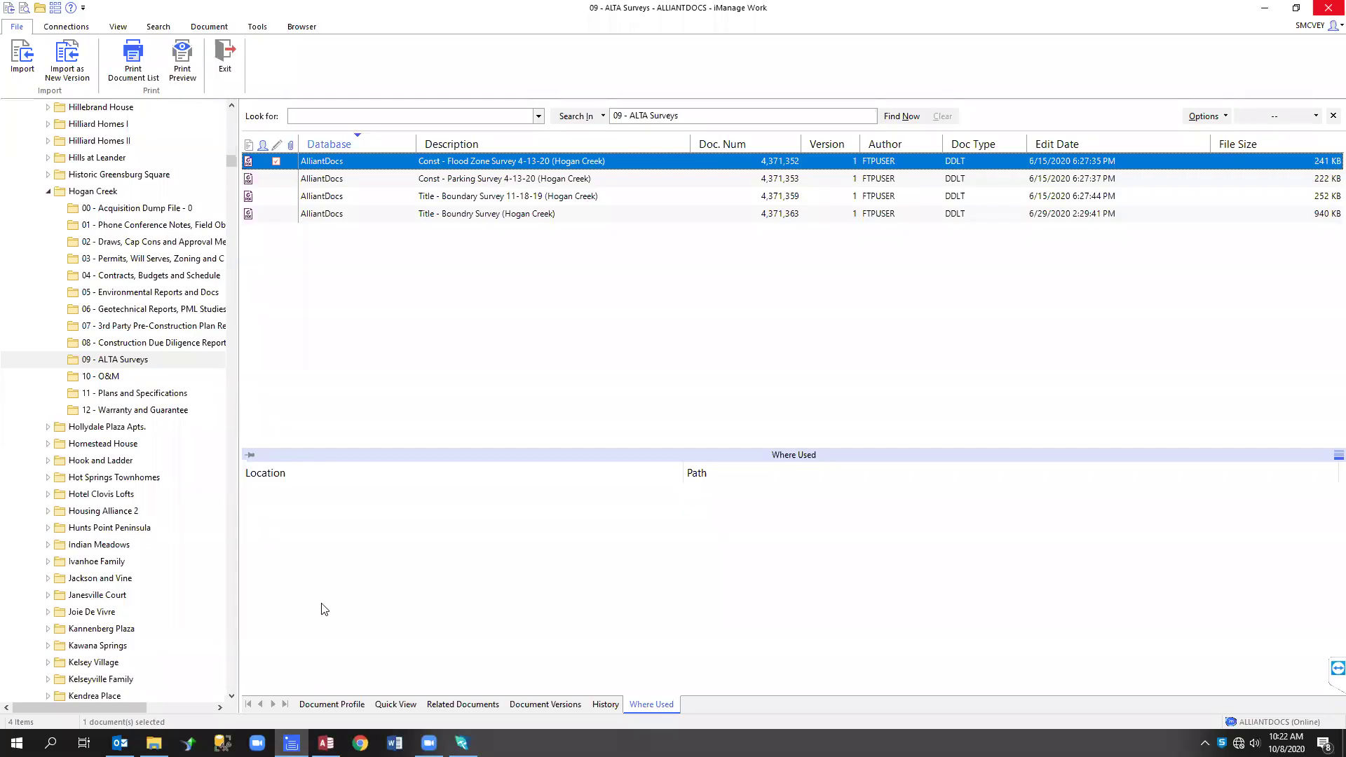
Switch to iManage Work and refresh Hogan Creek's 09 - ALTA Surveys folder to check the submitted workbook
right_click(126, 366)
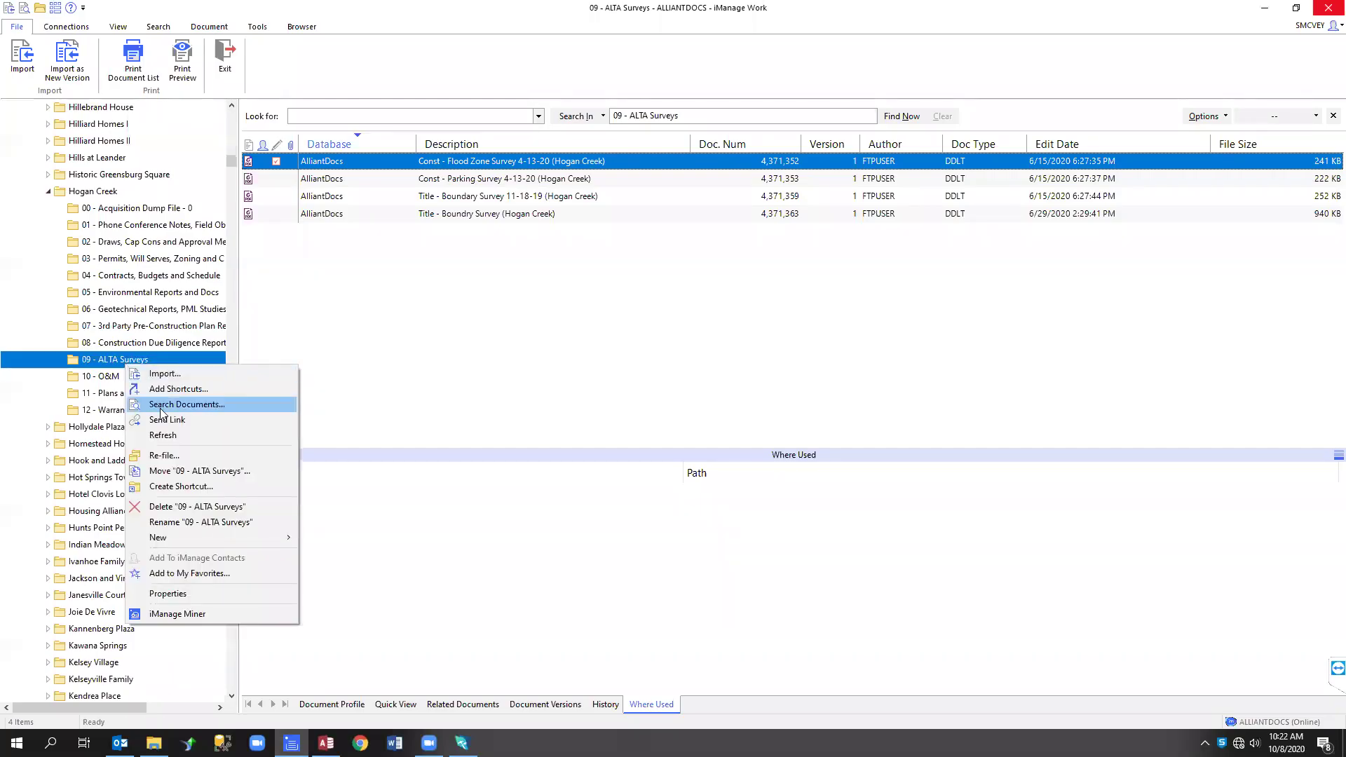
click(163, 435)
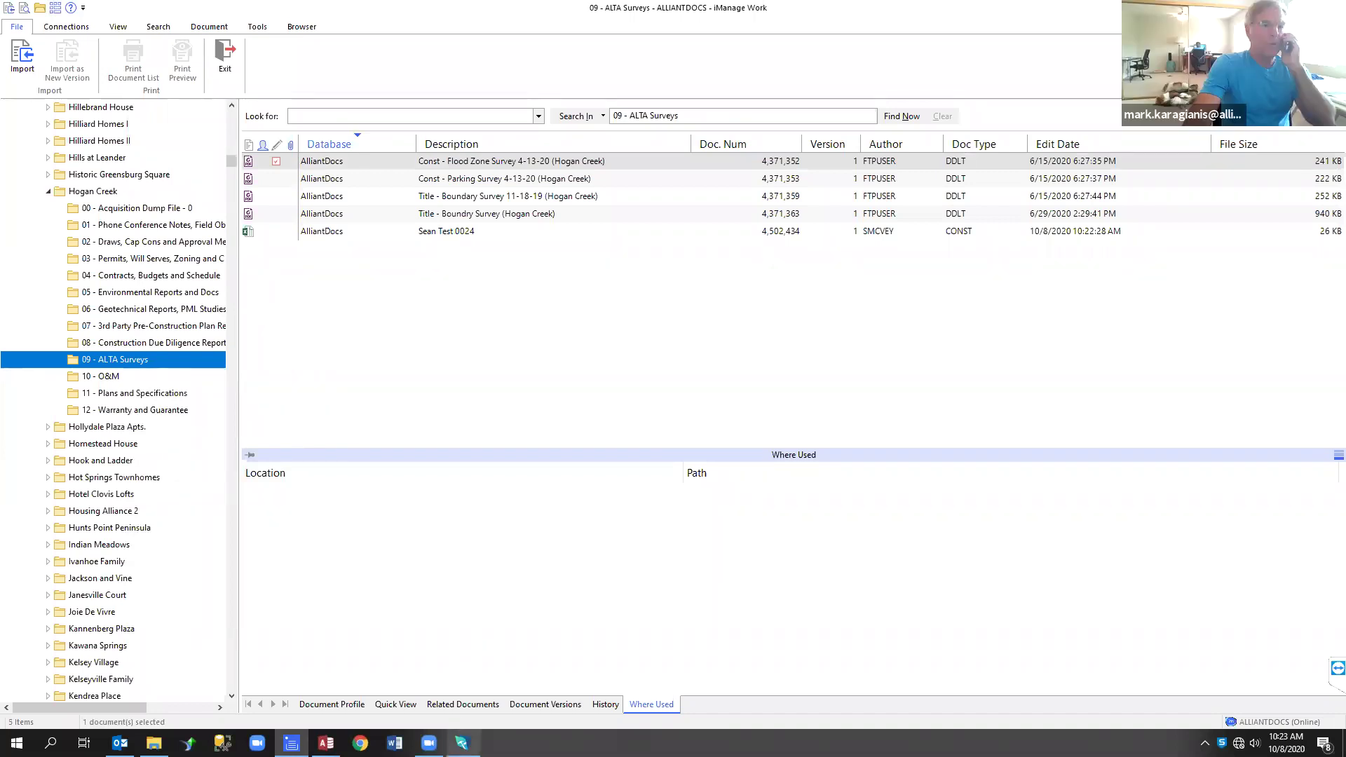
Return to The Database, close Hogan Creek's survey list, and view Brownsville Housing's ALTA Survey documents
mouse_move(461, 743)
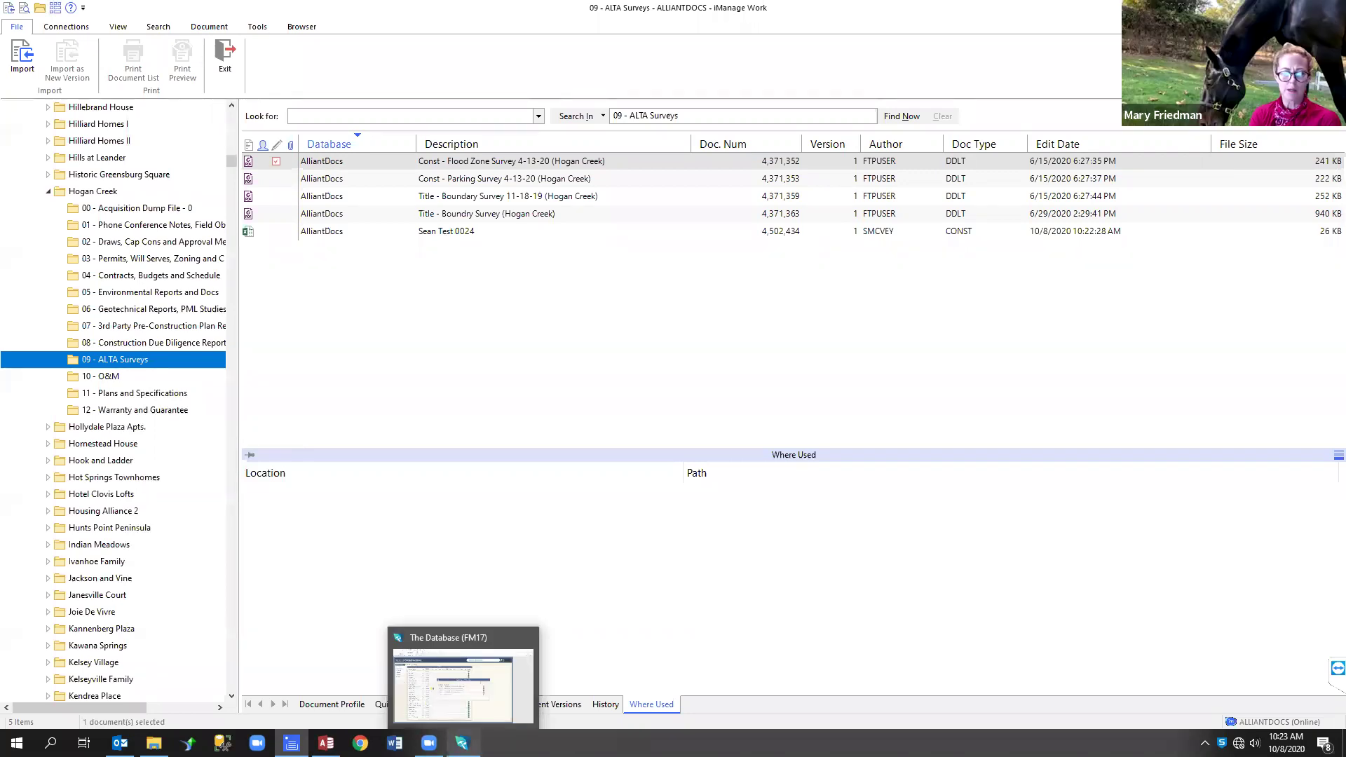
click(462, 743)
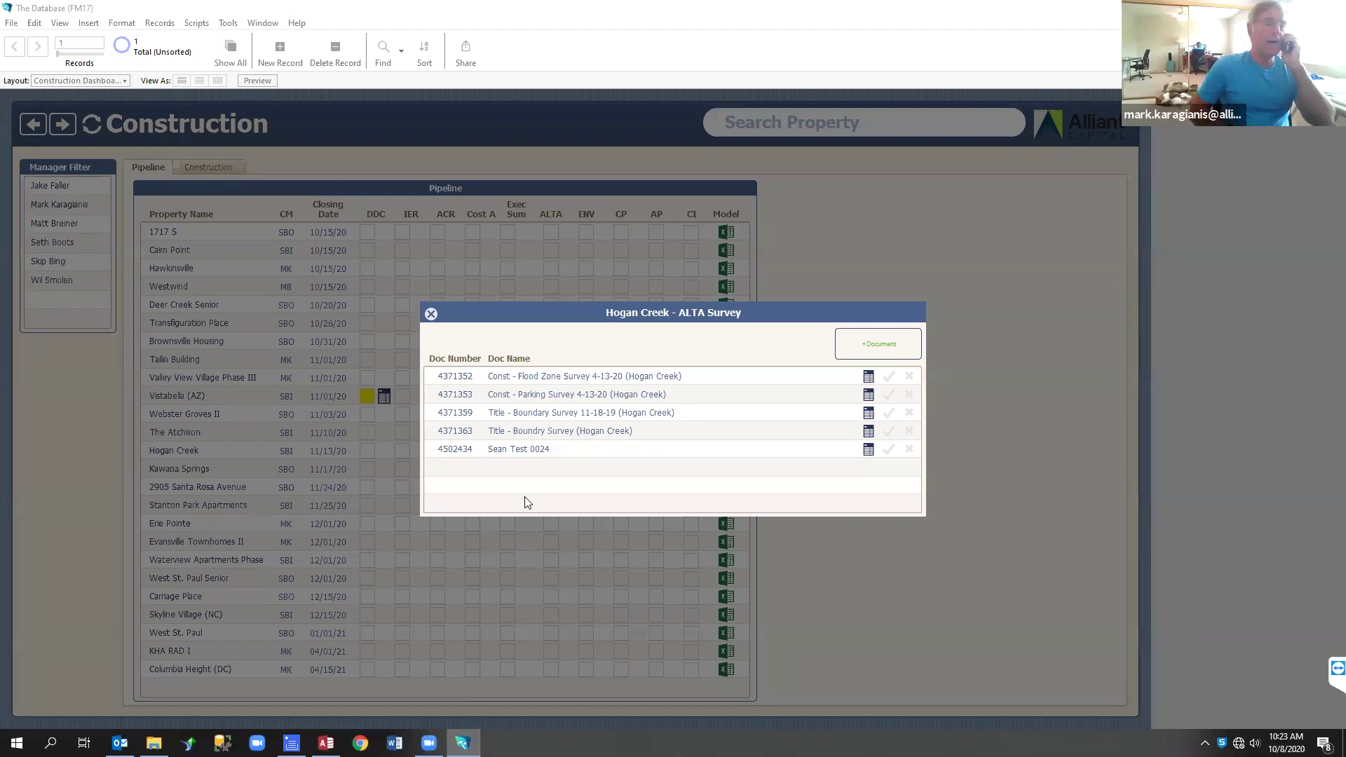
click(430, 316)
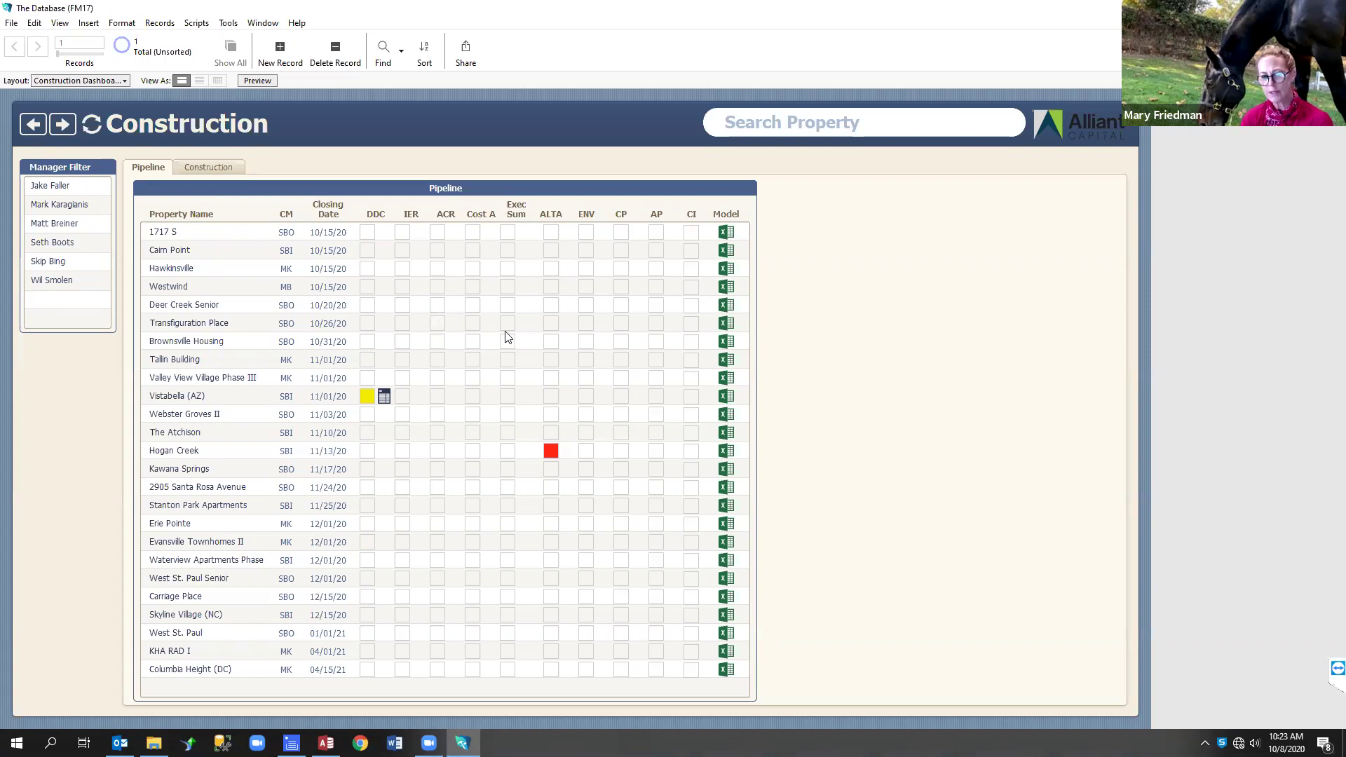
click(550, 342)
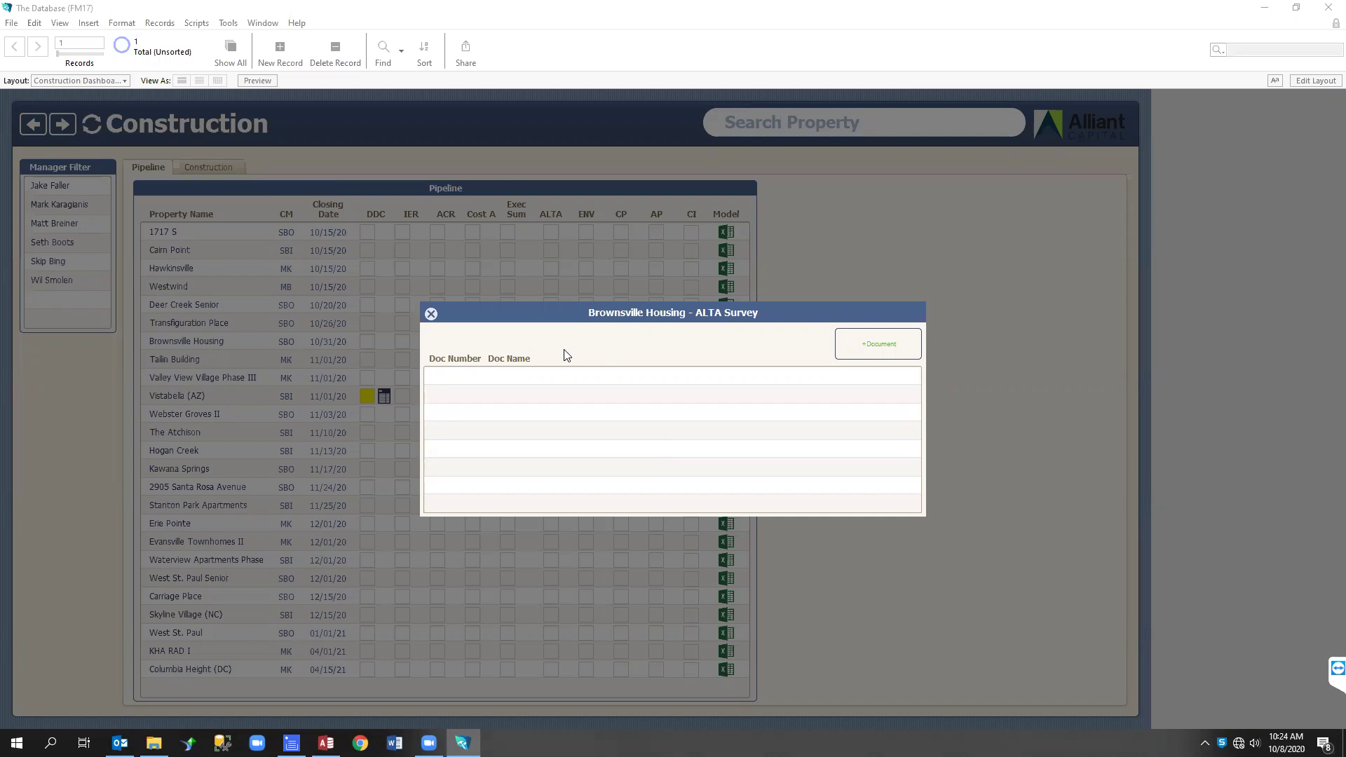
click(431, 313)
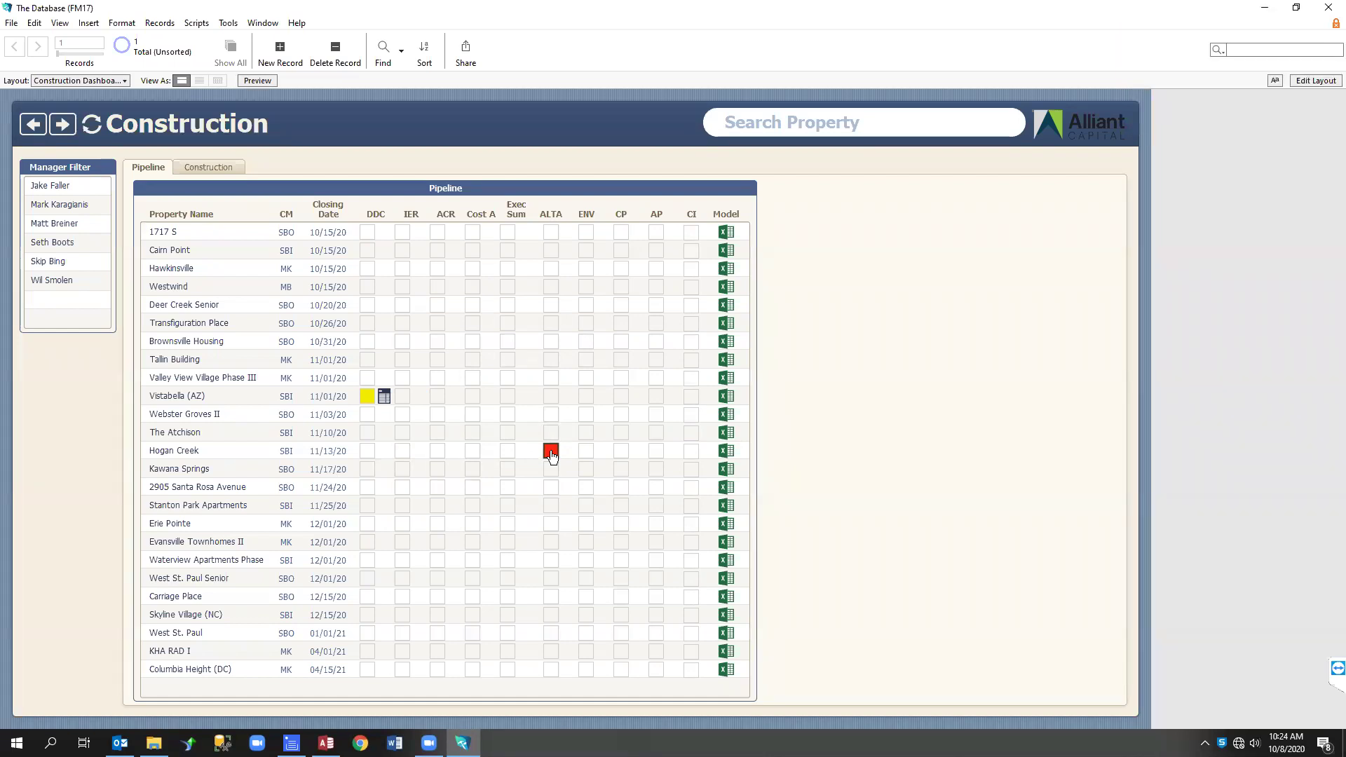
Check off all of Hogan Creek's ALTA Survey documents, including the Test 0024 workbook, viewing the pipeline status along the way
click(551, 454)
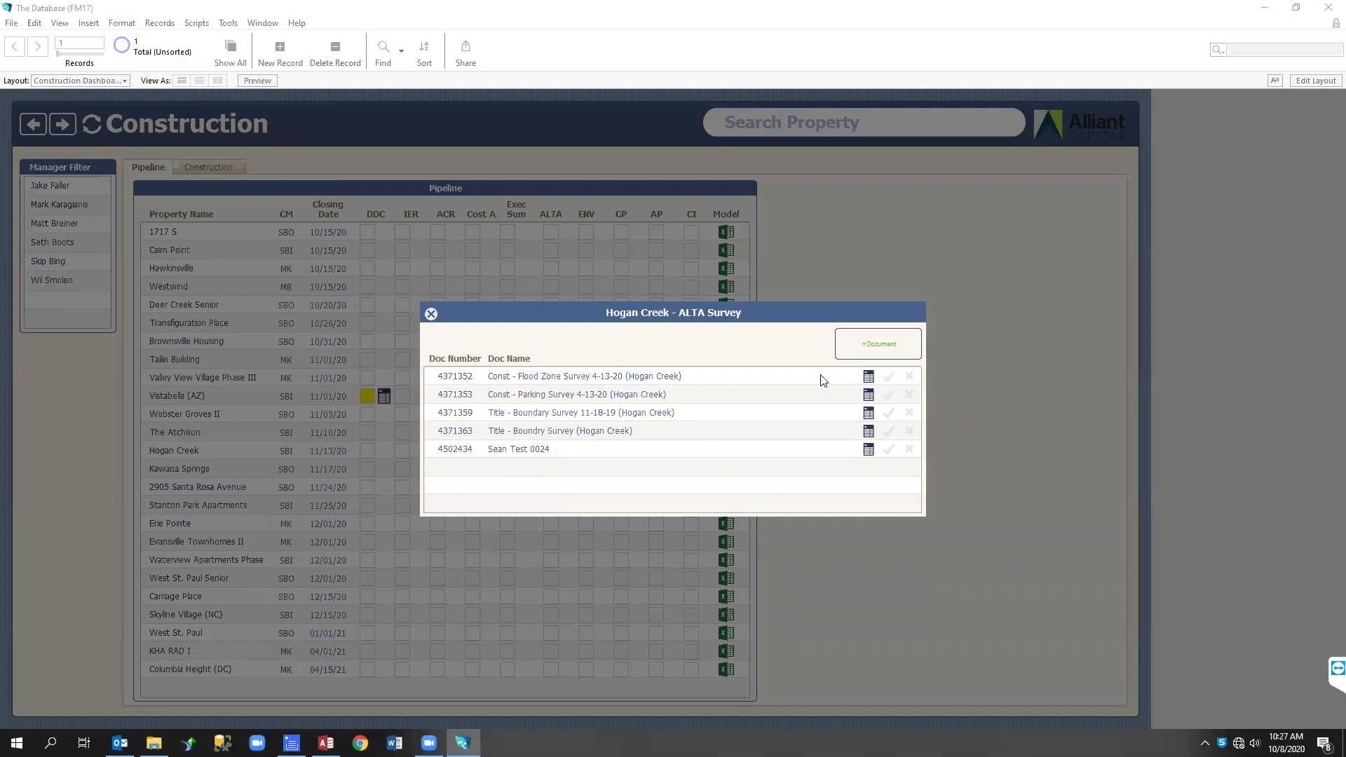
click(889, 377)
click(889, 395)
click(889, 414)
click(431, 314)
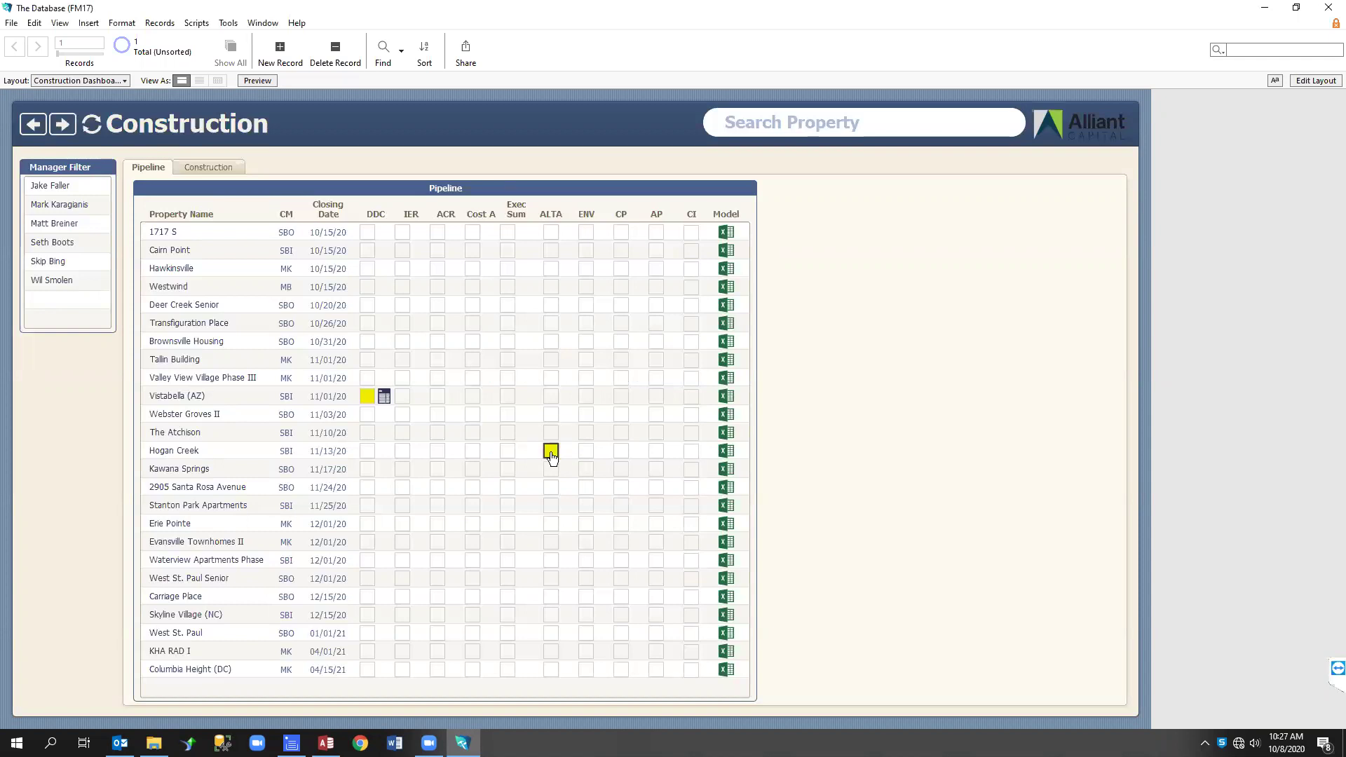
click(551, 453)
click(888, 431)
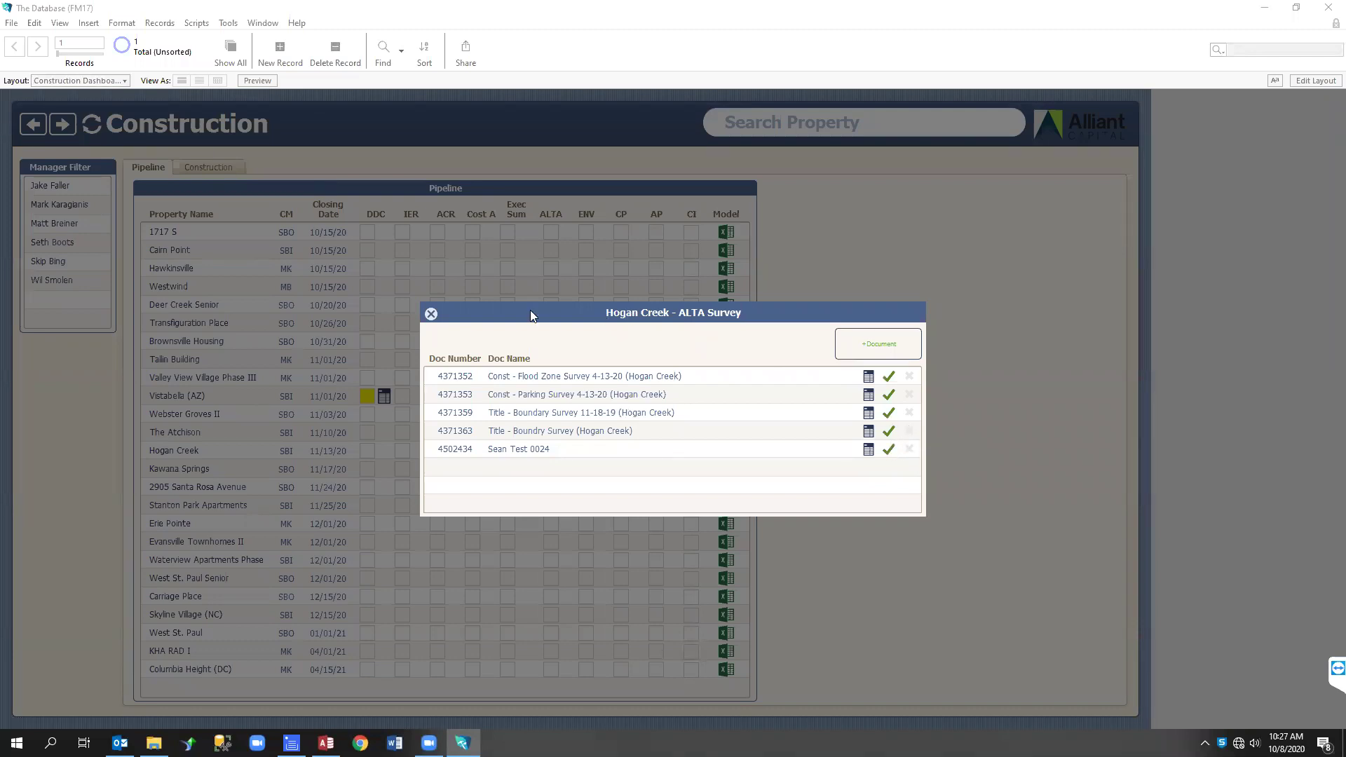
click(431, 314)
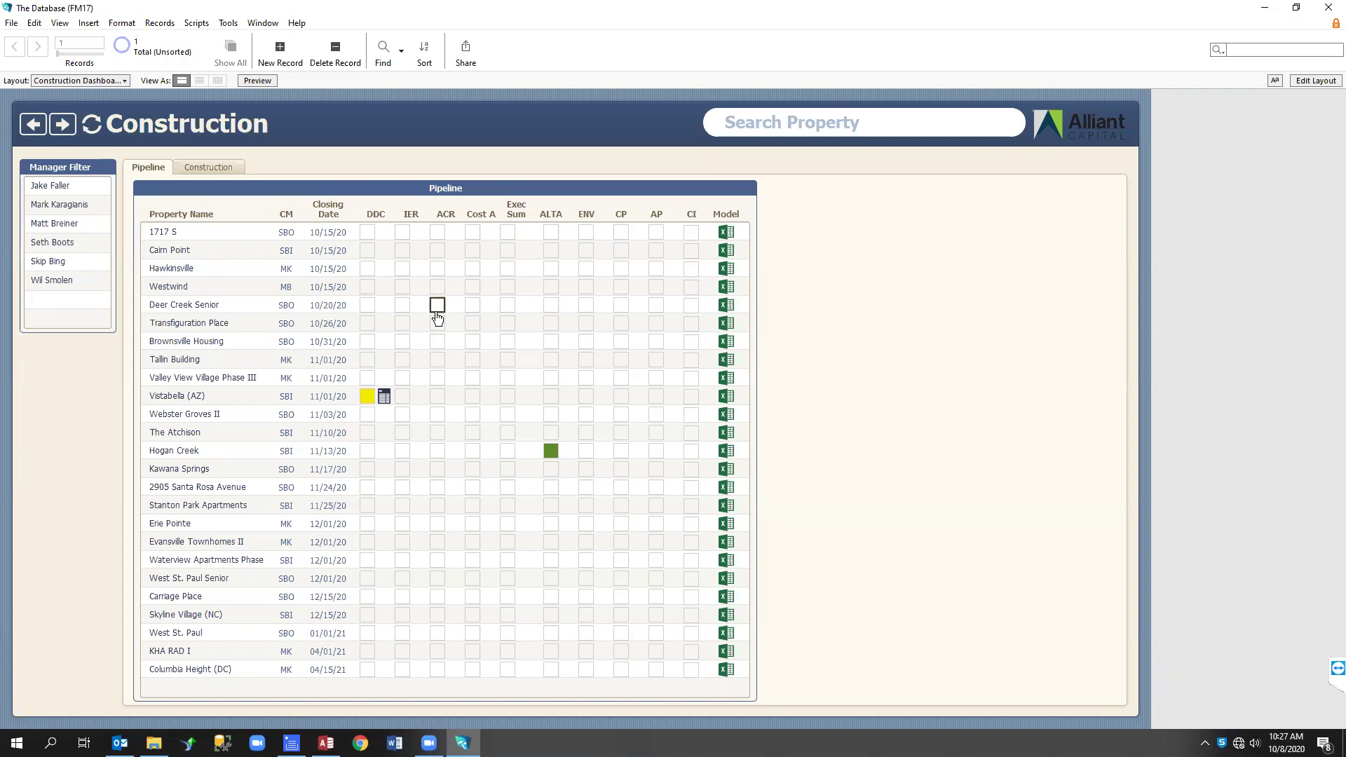
Delete the Test 0024 record from Hogan Creek's ALTA Survey documents and clear the check marks on the remaining documents
click(551, 451)
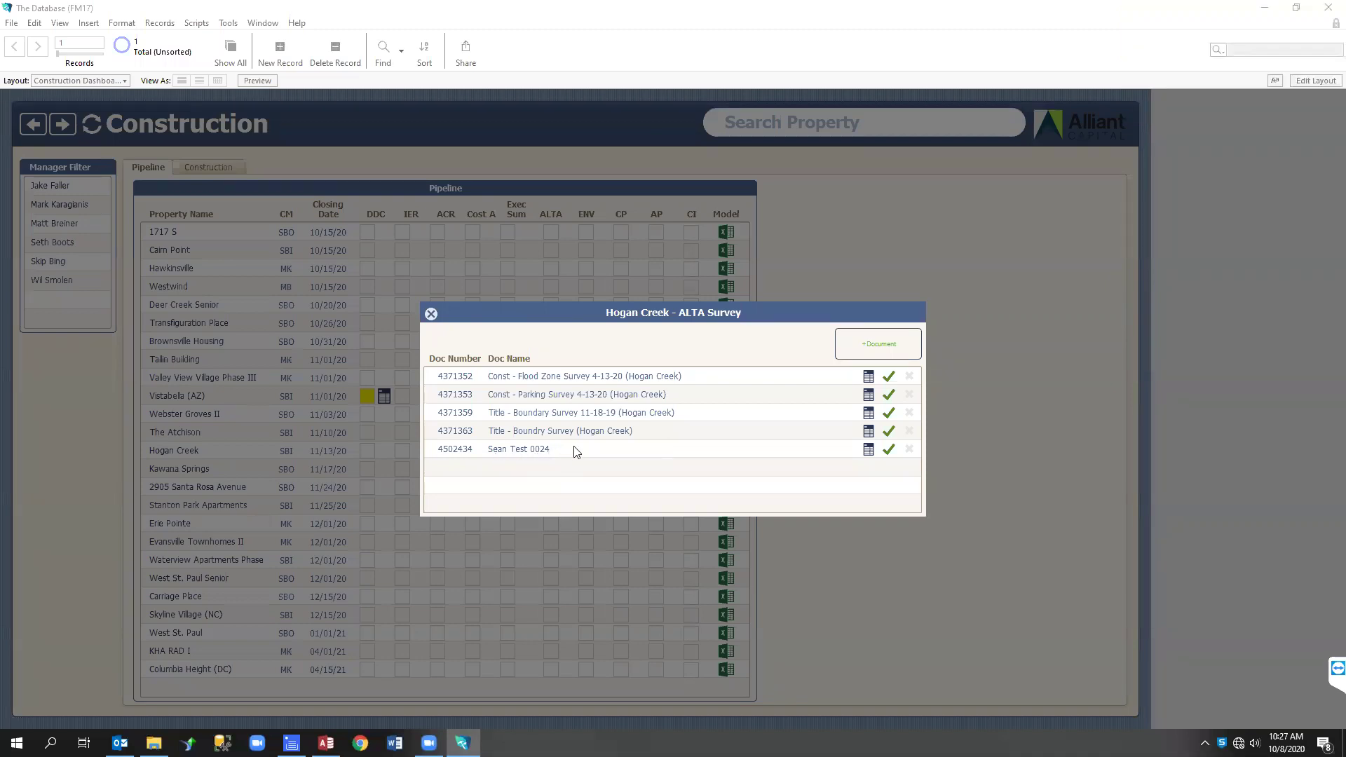
click(907, 450)
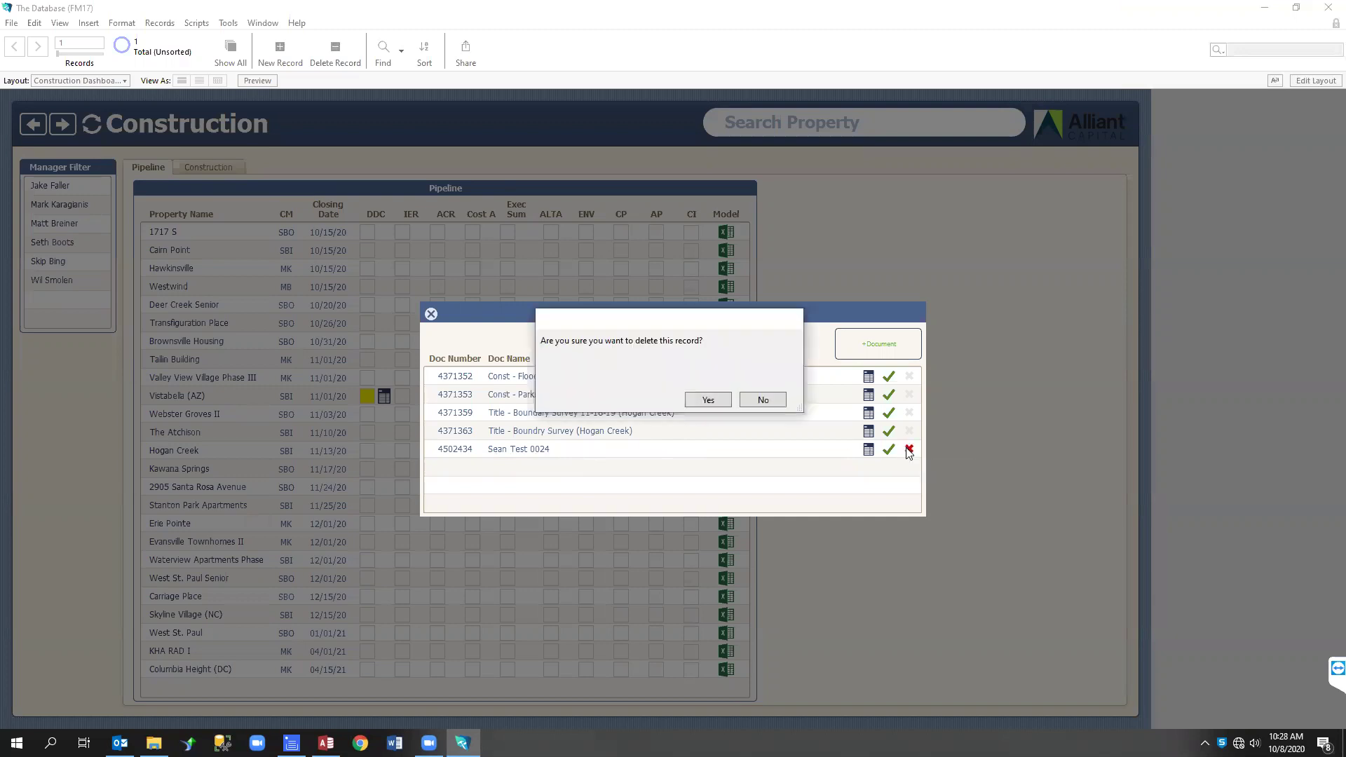
click(708, 399)
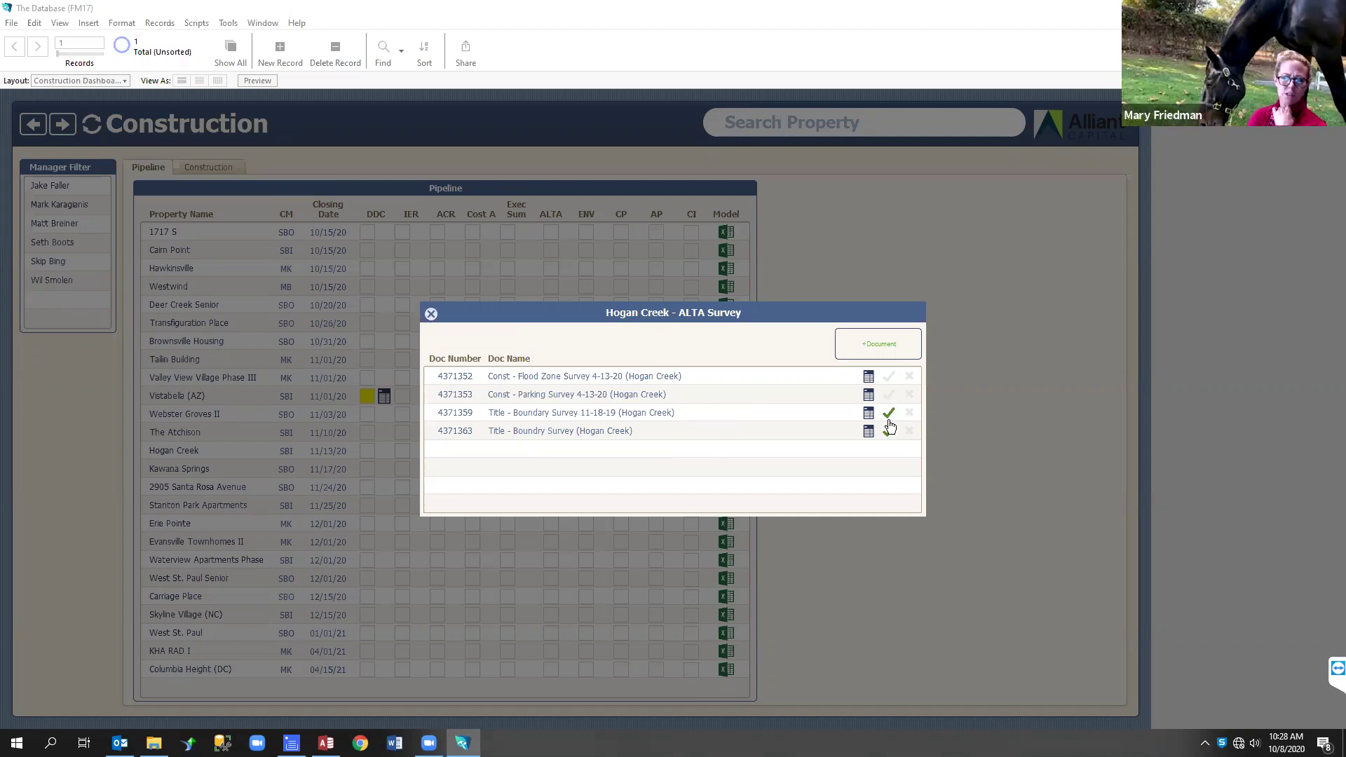
click(431, 314)
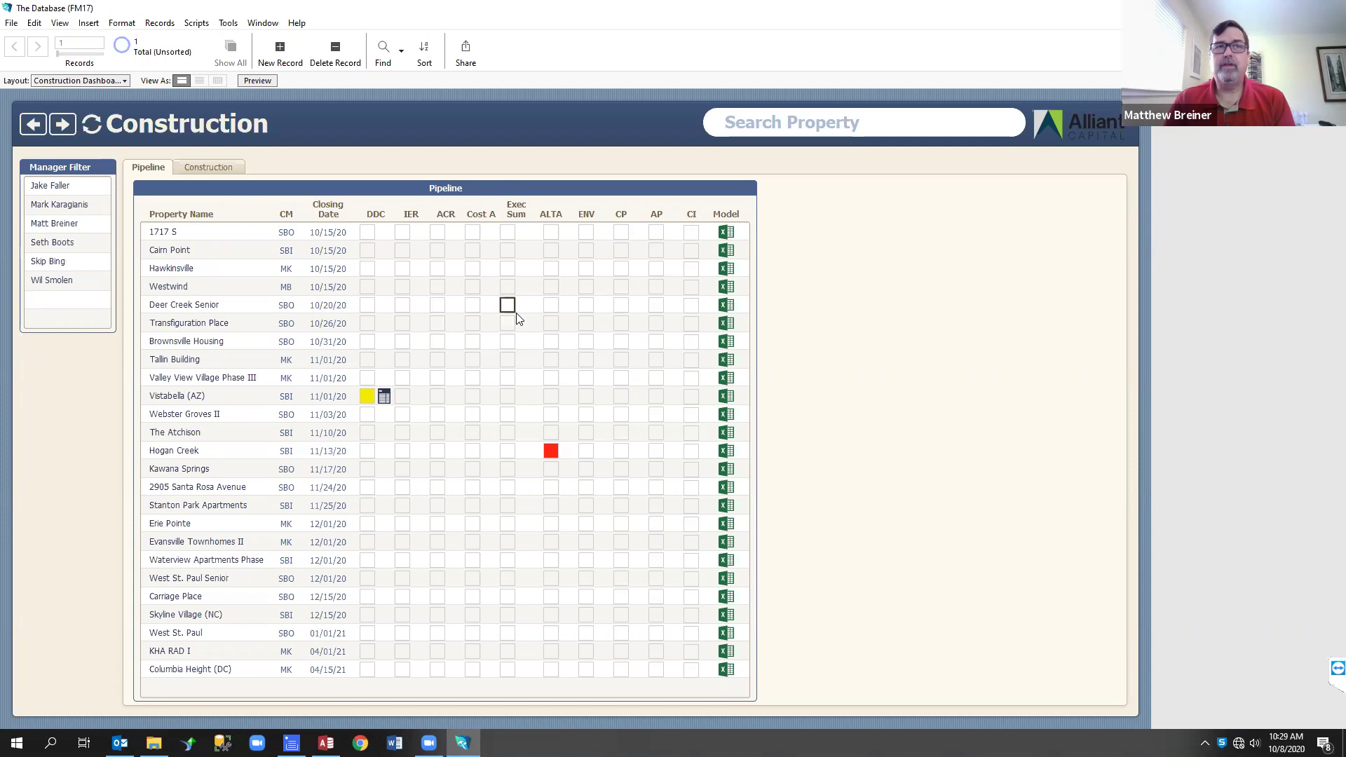
View Transfiguration Place's Environmental document list and close it
click(586, 323)
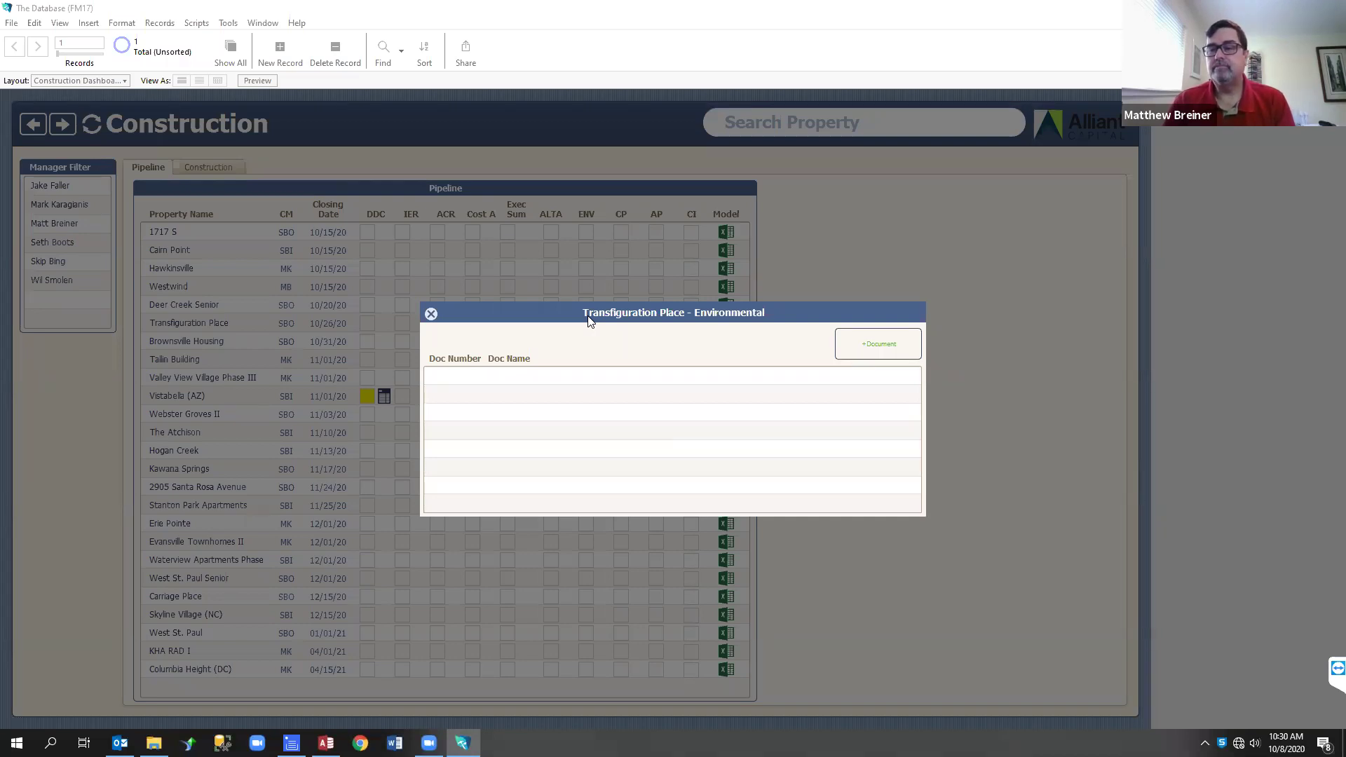
click(431, 315)
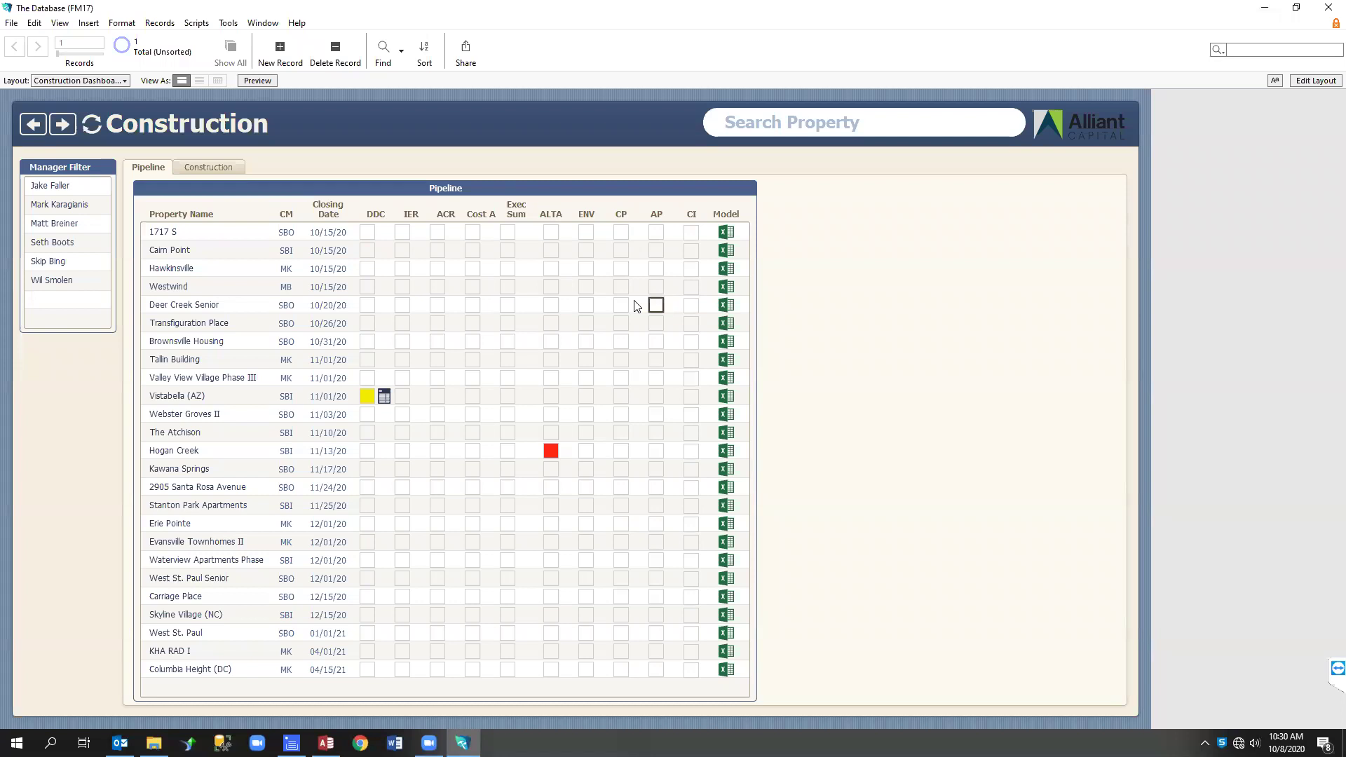
Add the comment "This is an issue." to Deer Creek Senior's Critical Issues
click(692, 306)
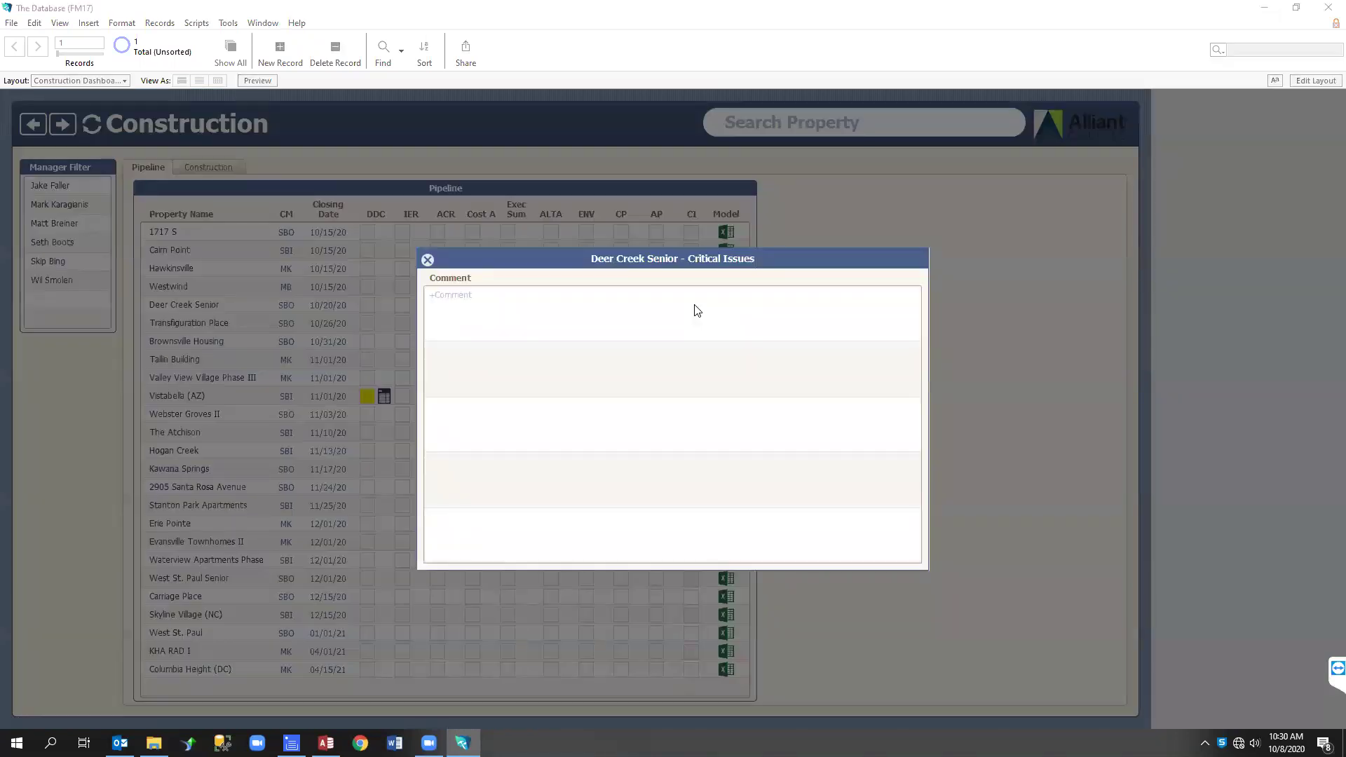
click(667, 307)
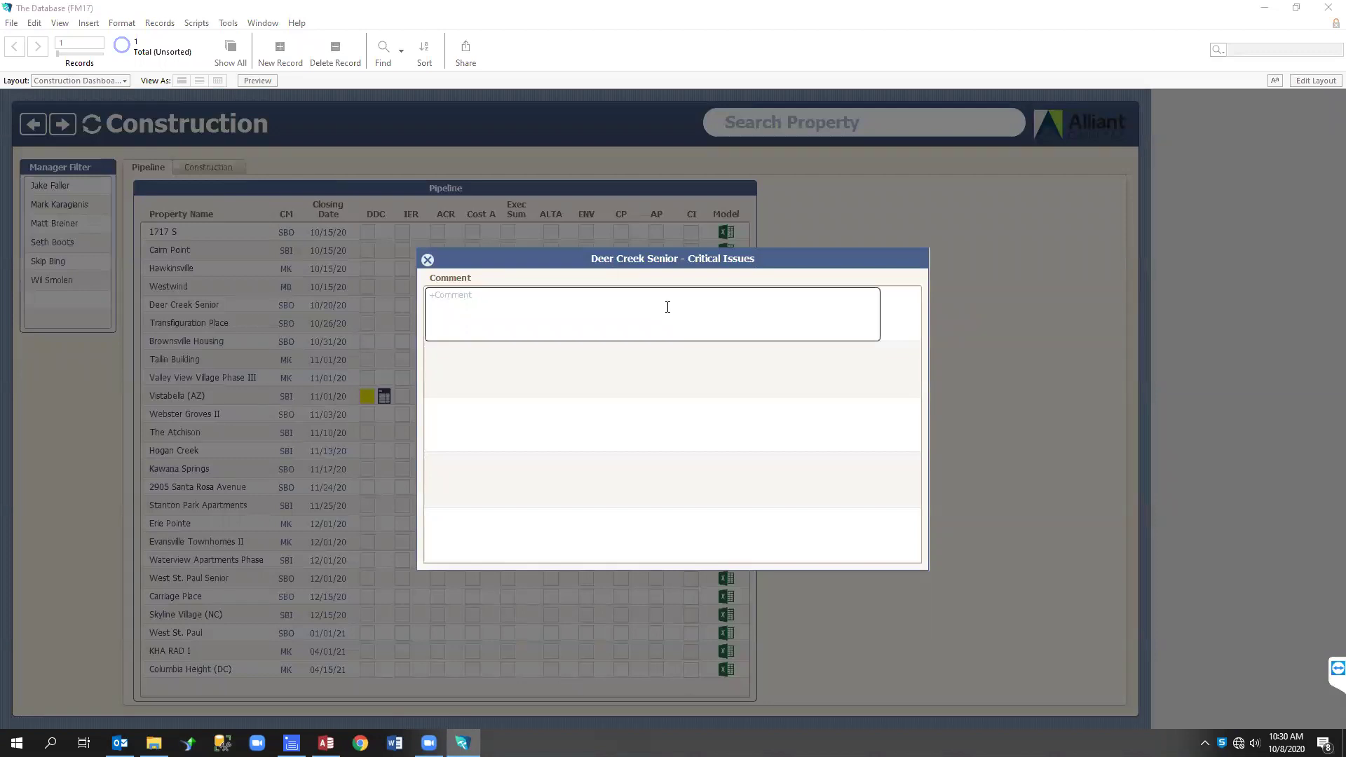
text(This is an issue.)
key(Return)
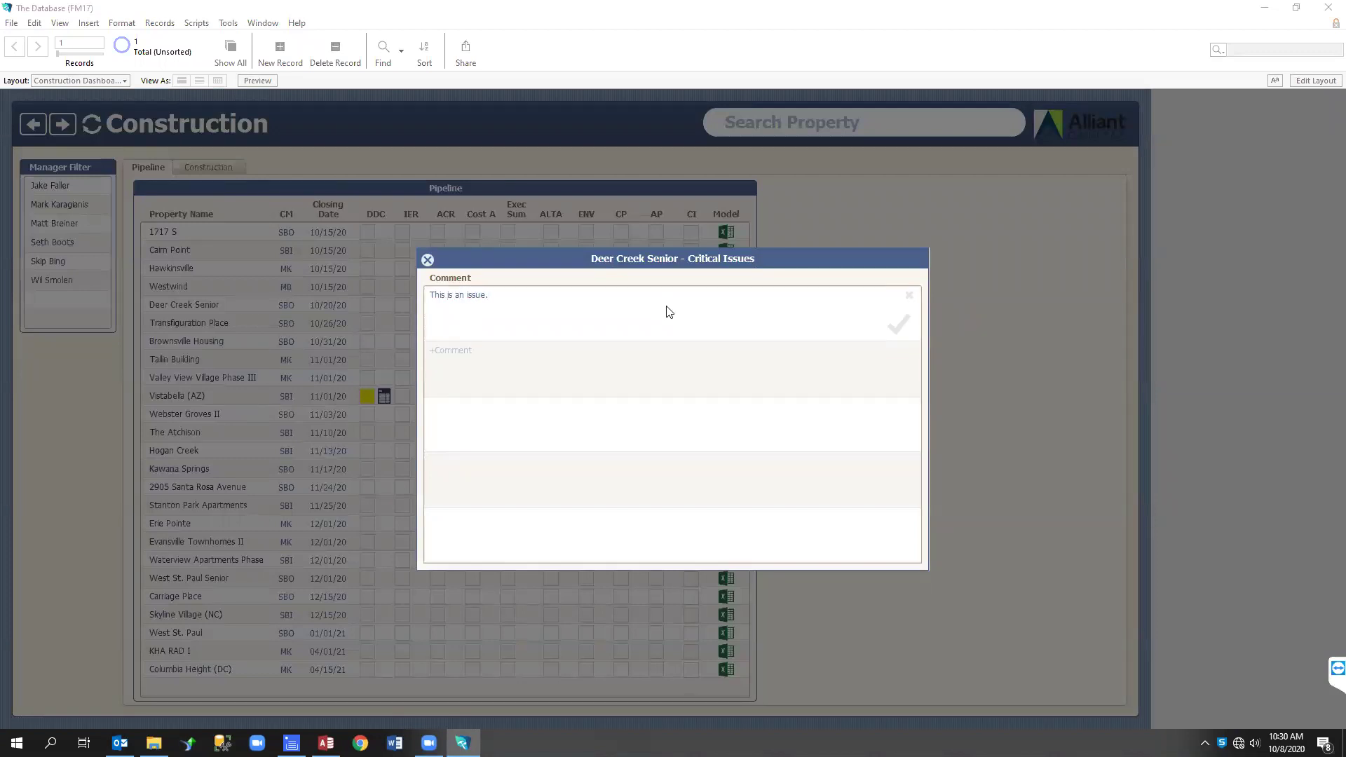
click(427, 260)
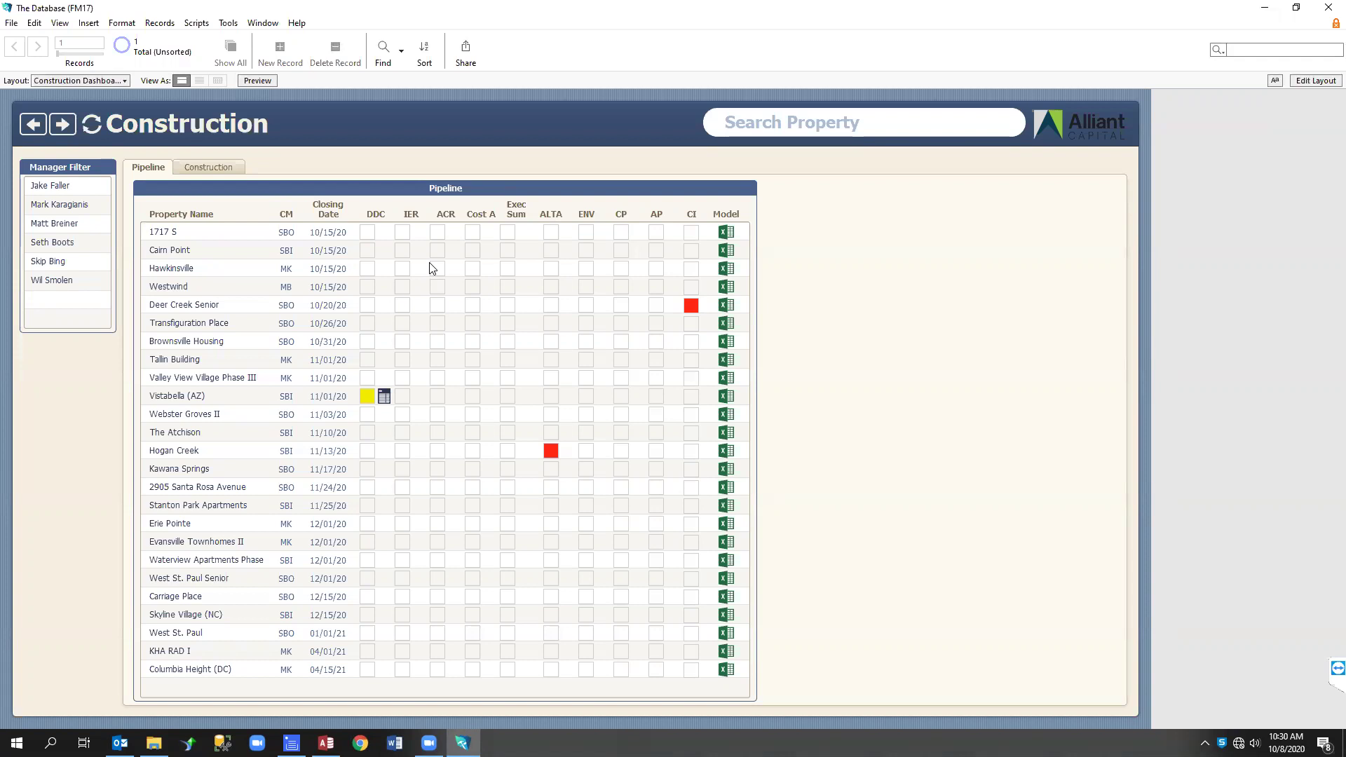
Check off the "This is an issue." comment in Deer Creek Senior's Critical Issues
click(691, 307)
click(898, 324)
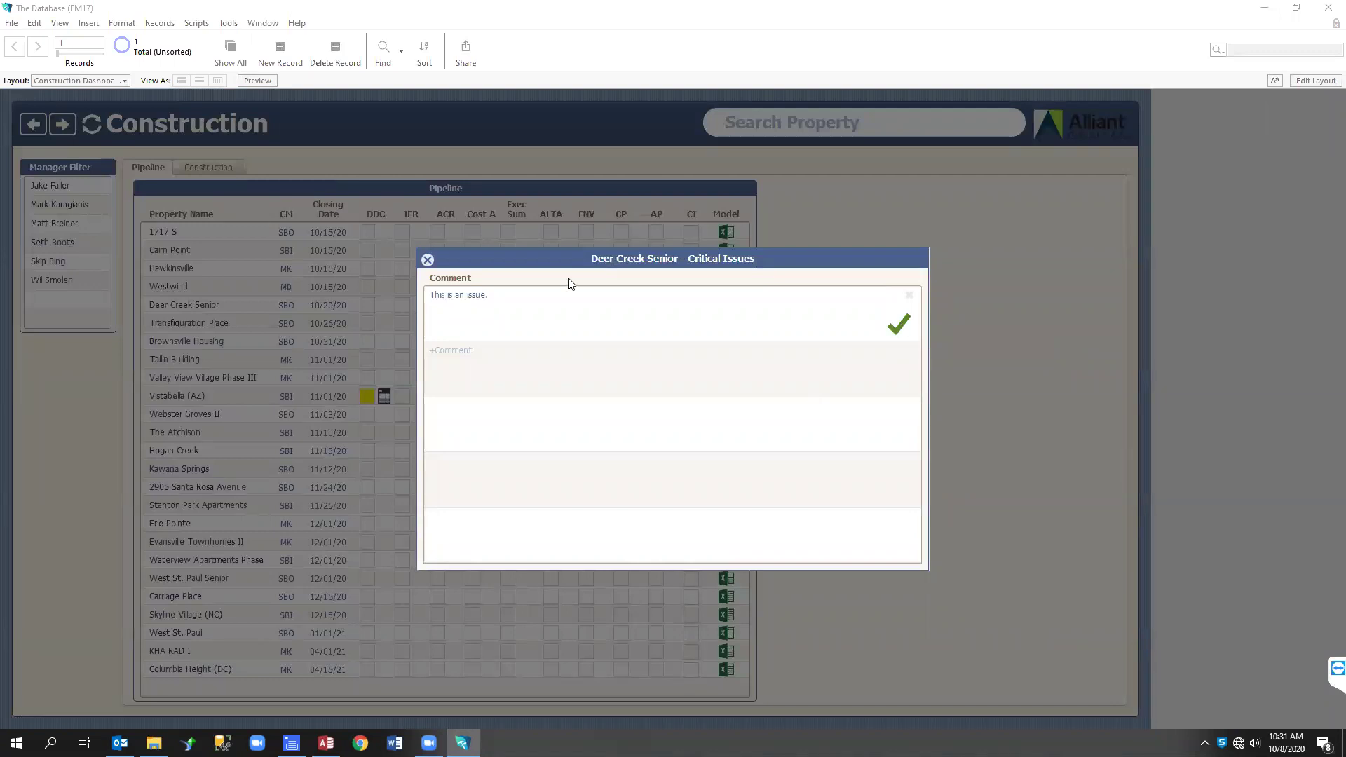
click(427, 259)
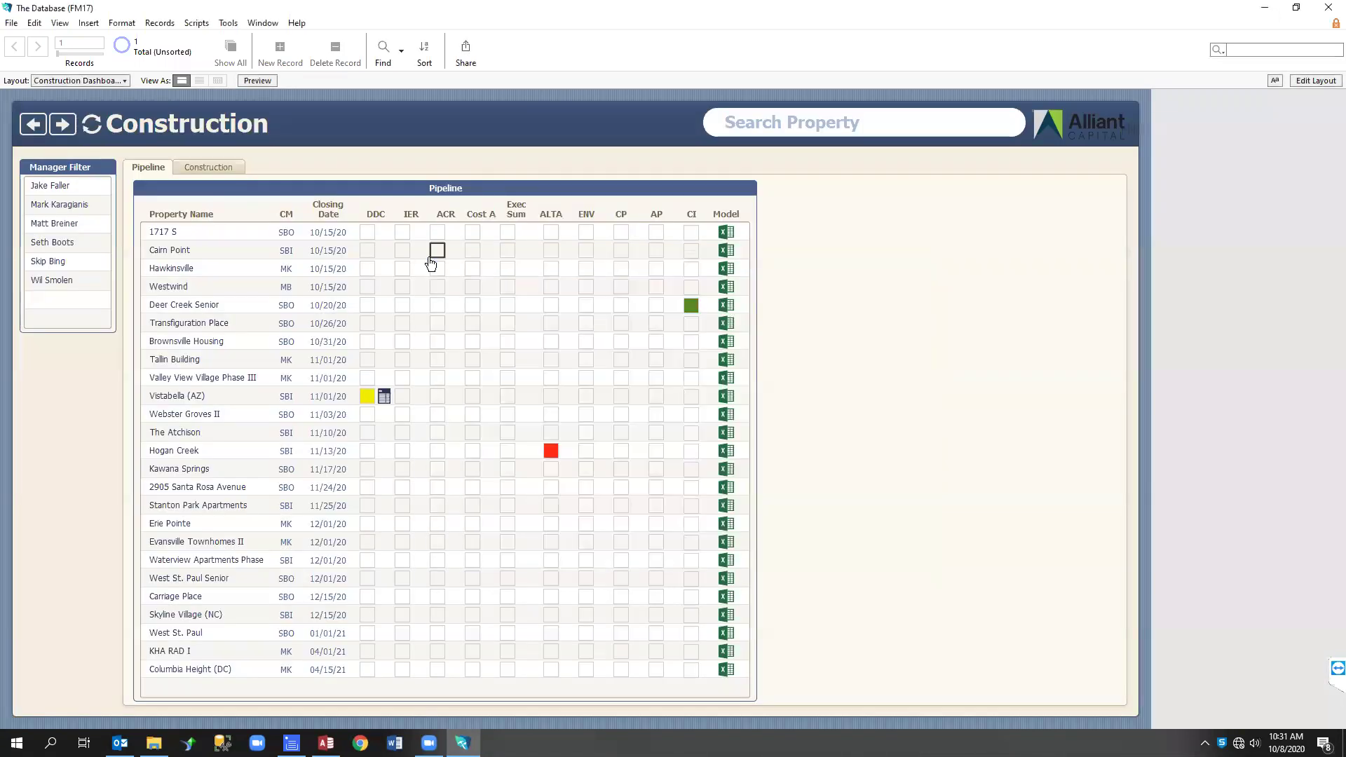
Delete the "This is an issue." comment from Deer Creek Senior's Critical Issues and close the list
click(691, 306)
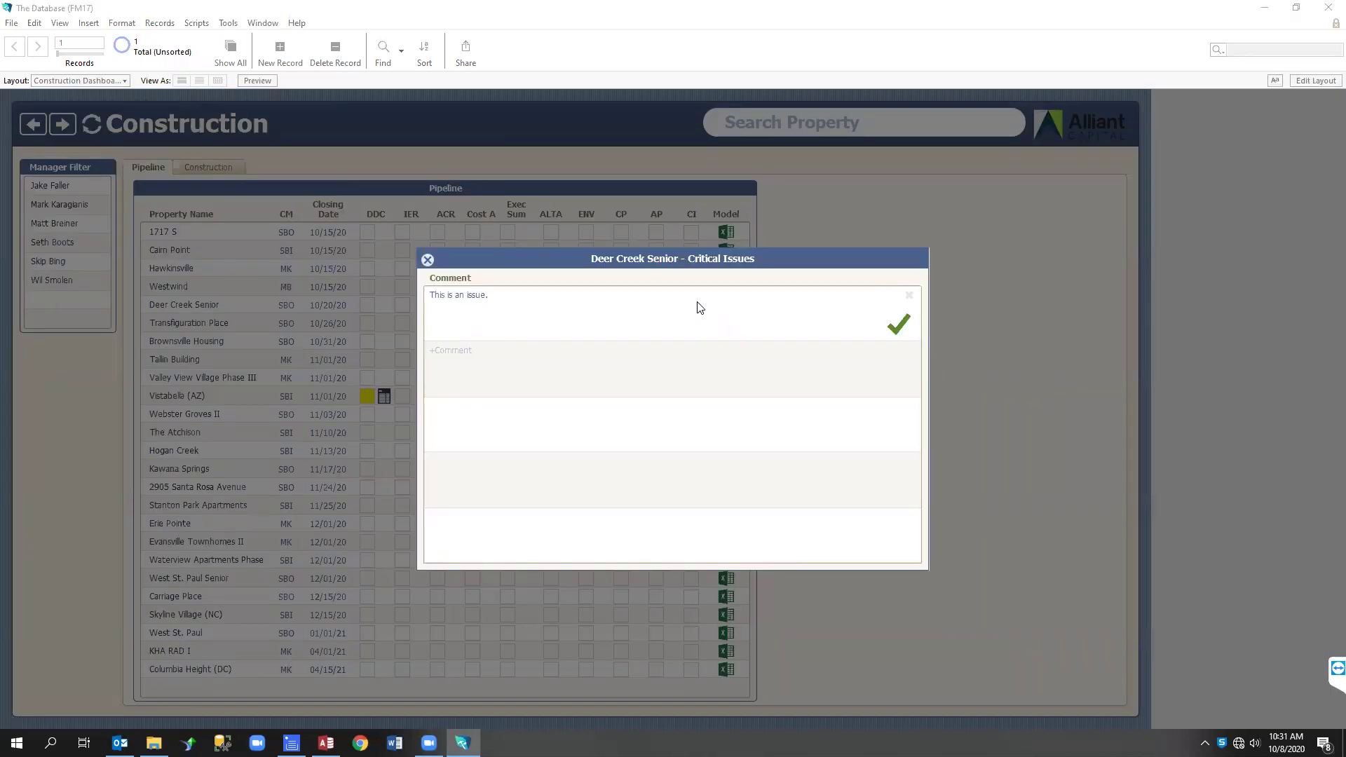
click(909, 296)
click(718, 401)
click(429, 261)
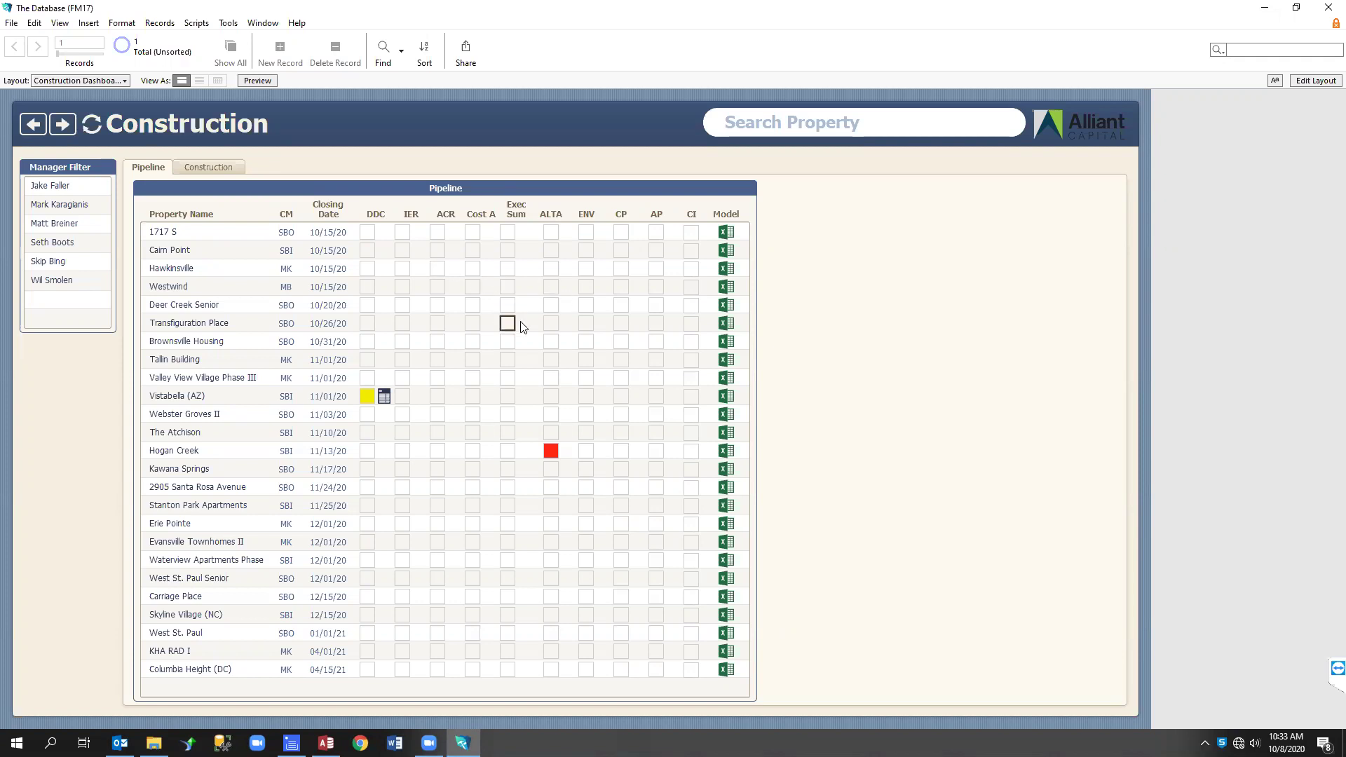
View Deer Creek Senior's ALTA Survey document list and close it
click(551, 307)
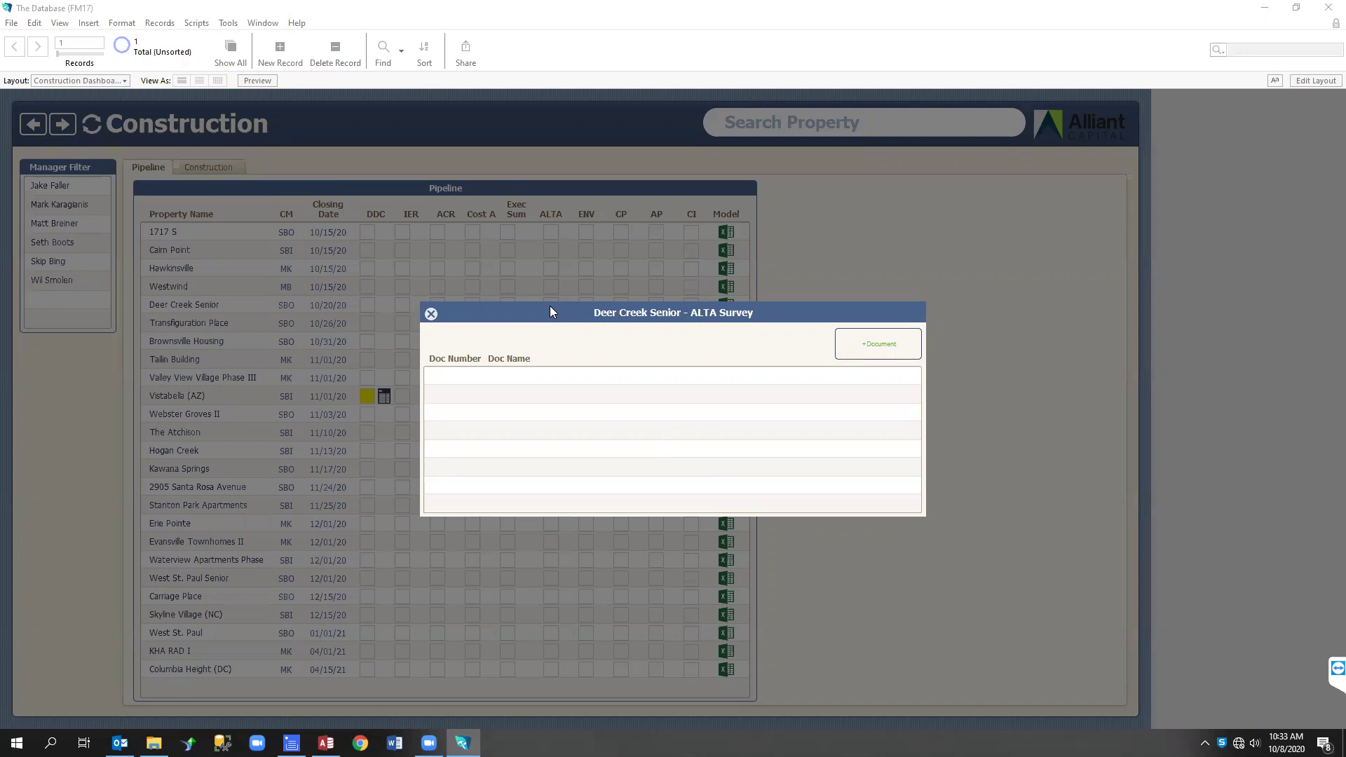
click(430, 312)
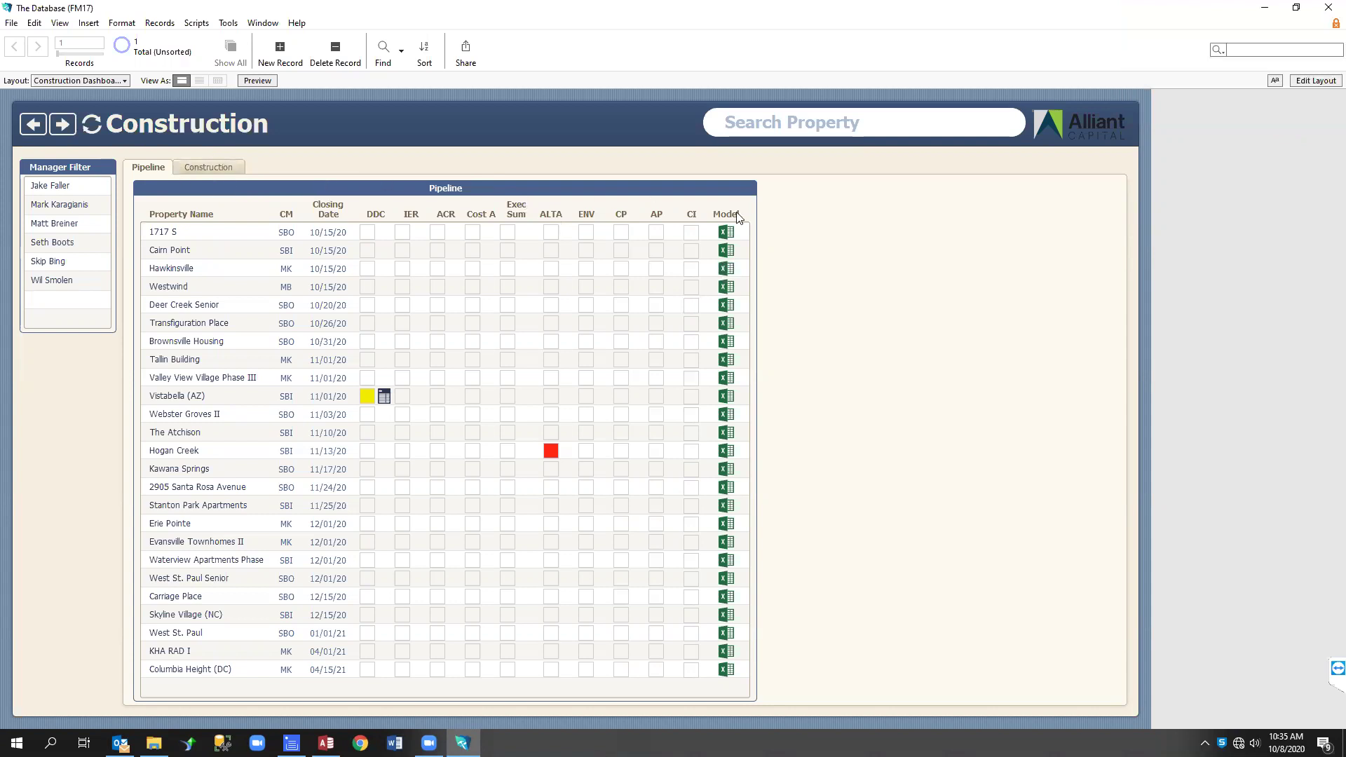
Open Hawkinsville's pricing model in Excel and inspect the type and version cells on the Summary sheet
click(727, 269)
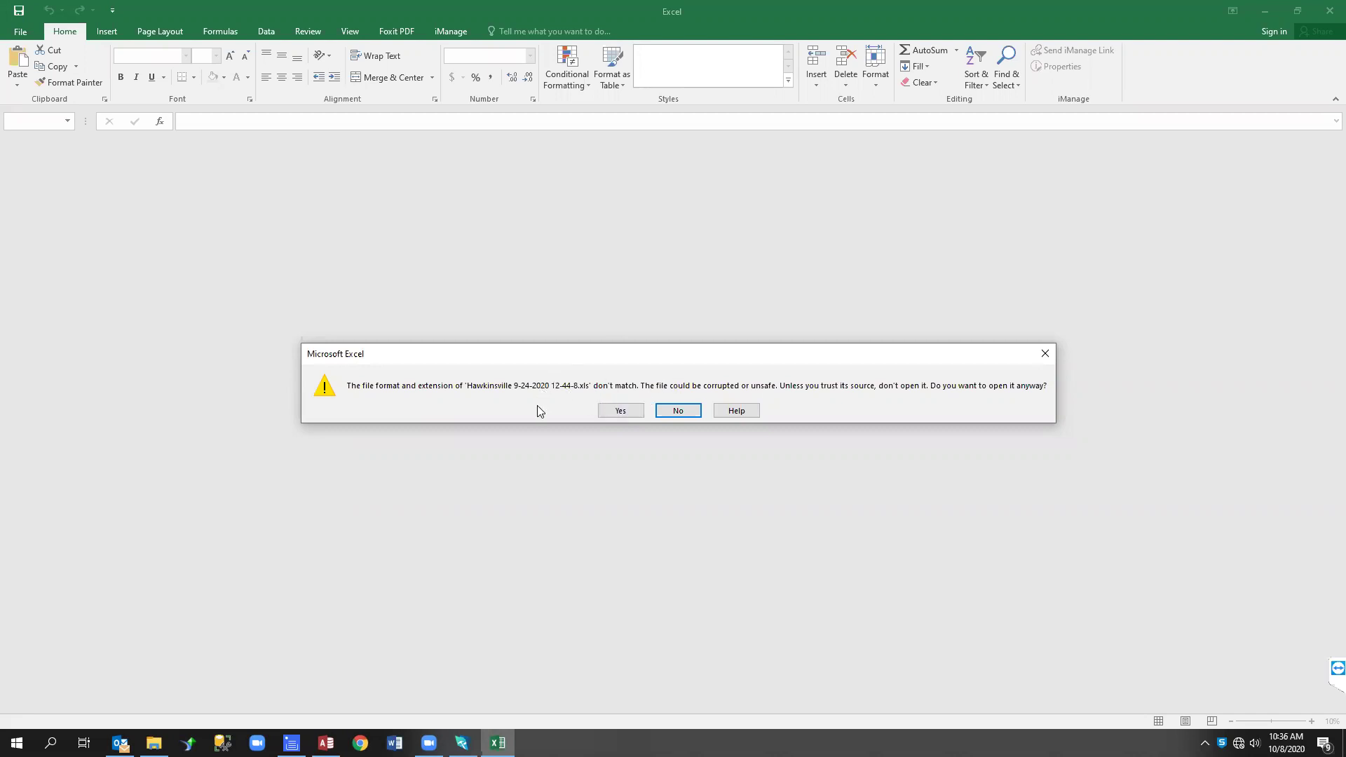
click(620, 411)
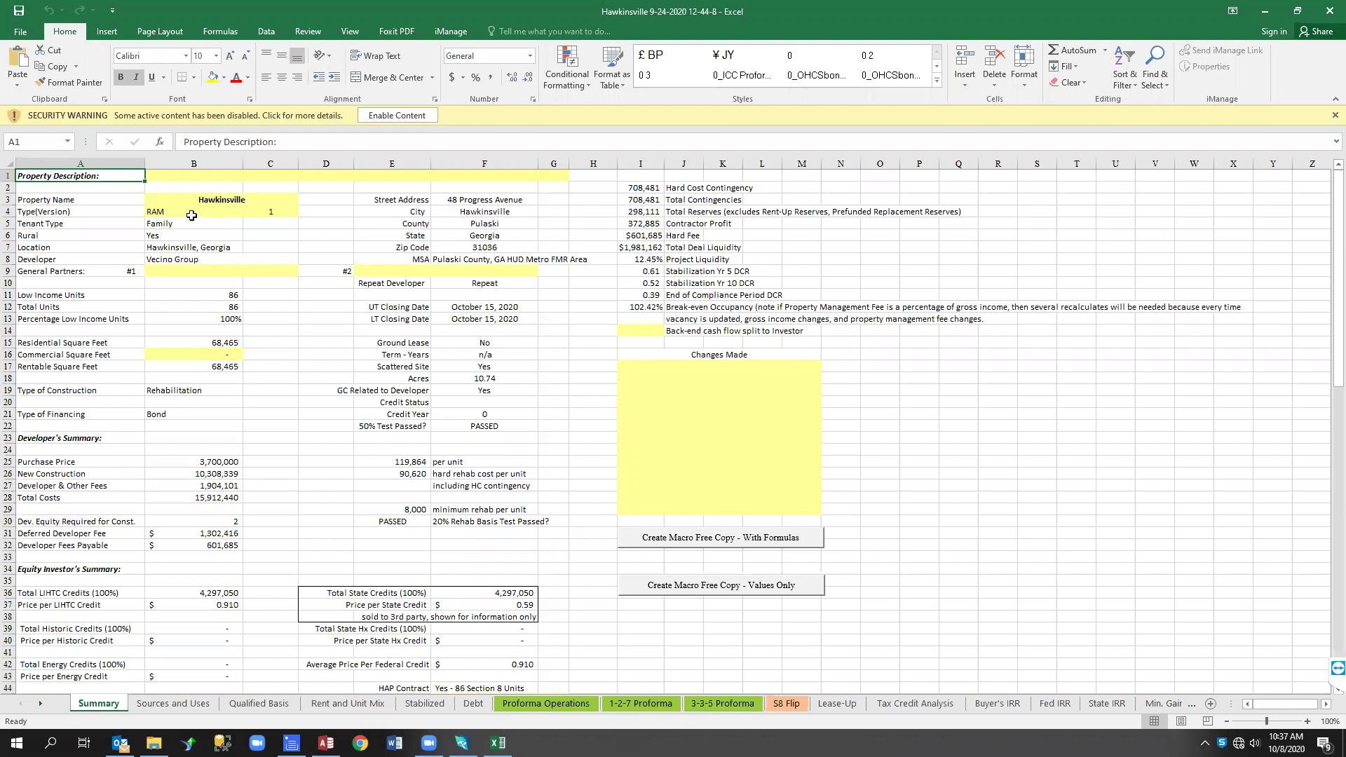
click(192, 216)
click(277, 210)
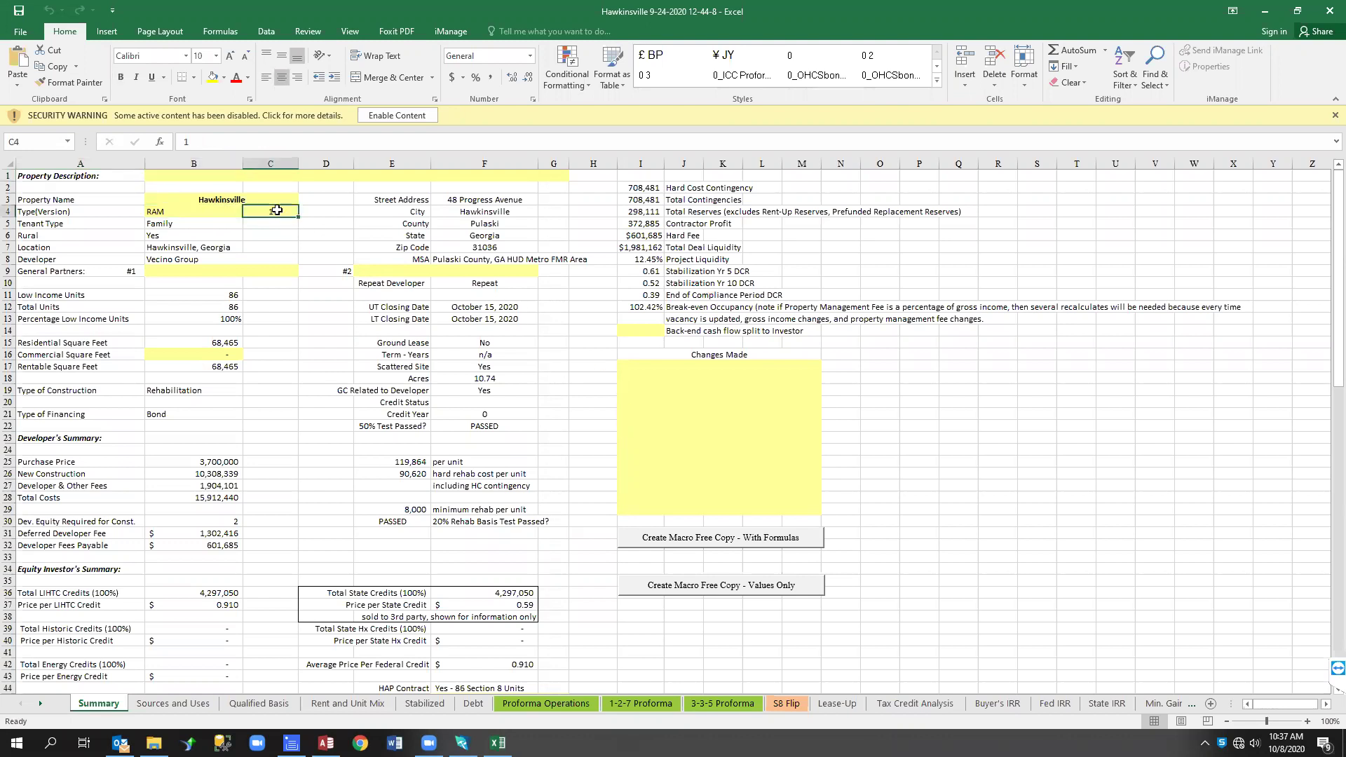
View the available model types for the Hawkinsville workbook and close it without saving changes
click(224, 210)
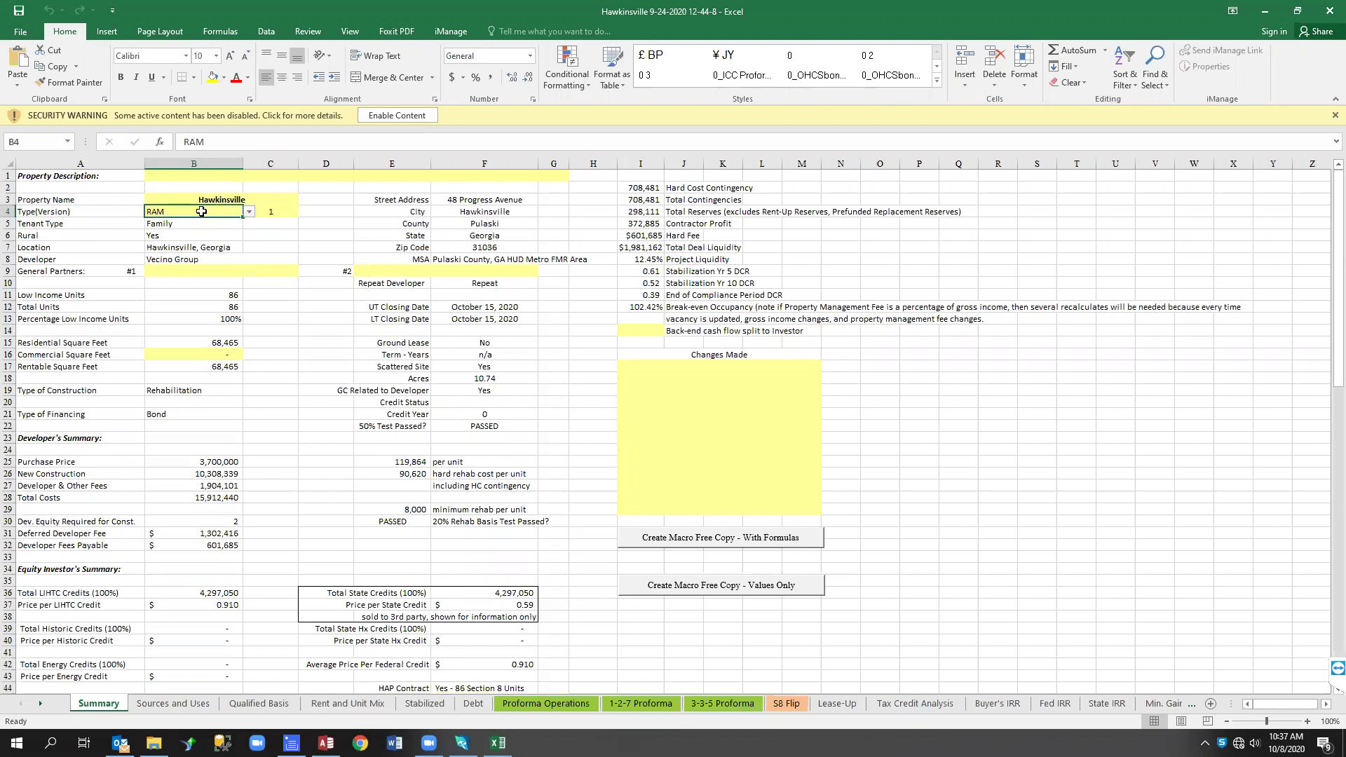
click(250, 211)
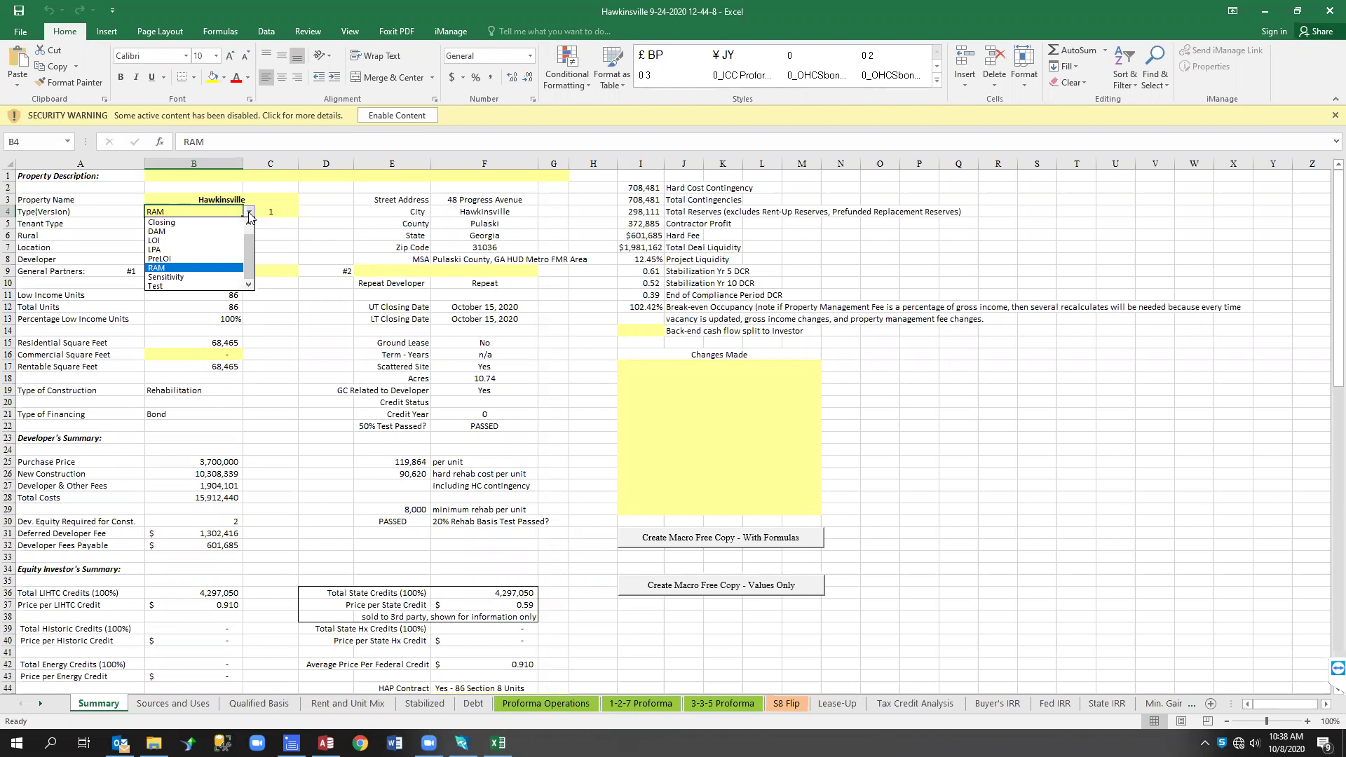
key(Escape)
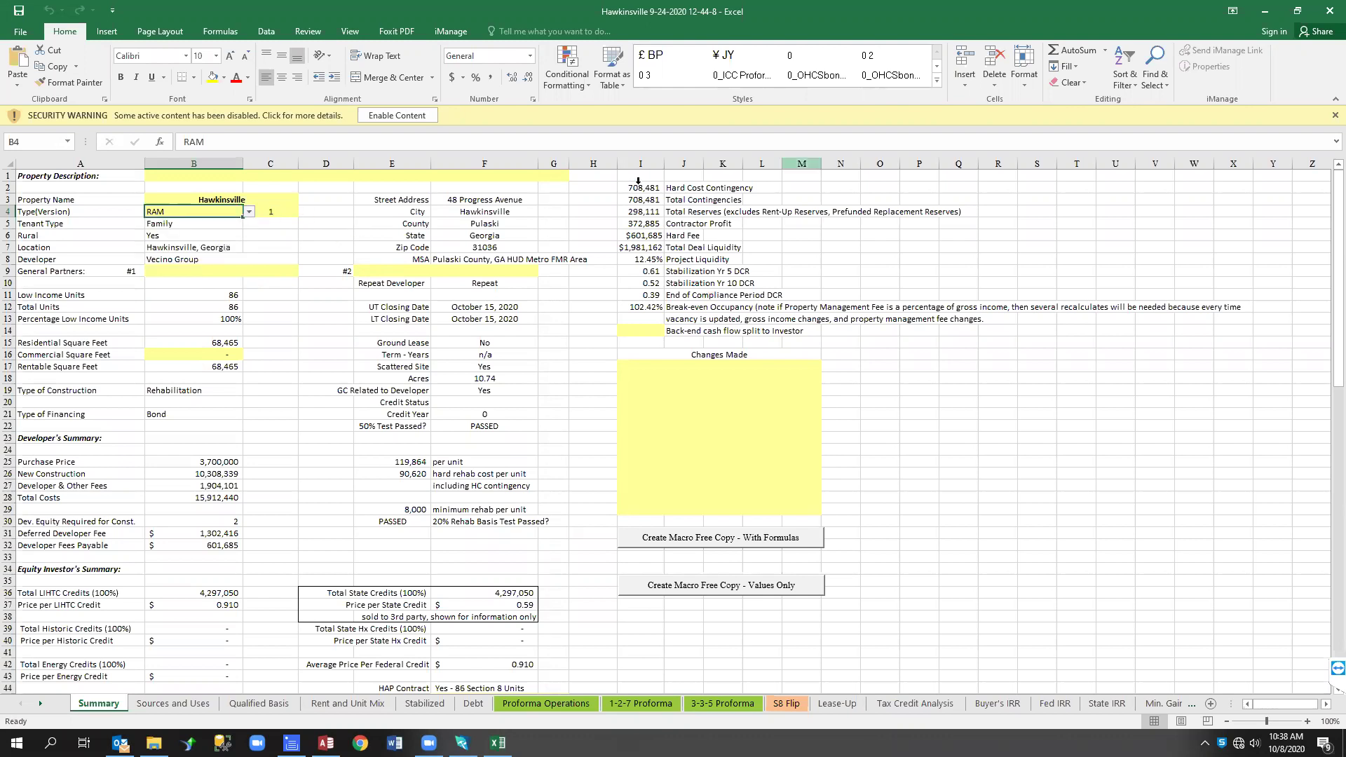
click(1327, 16)
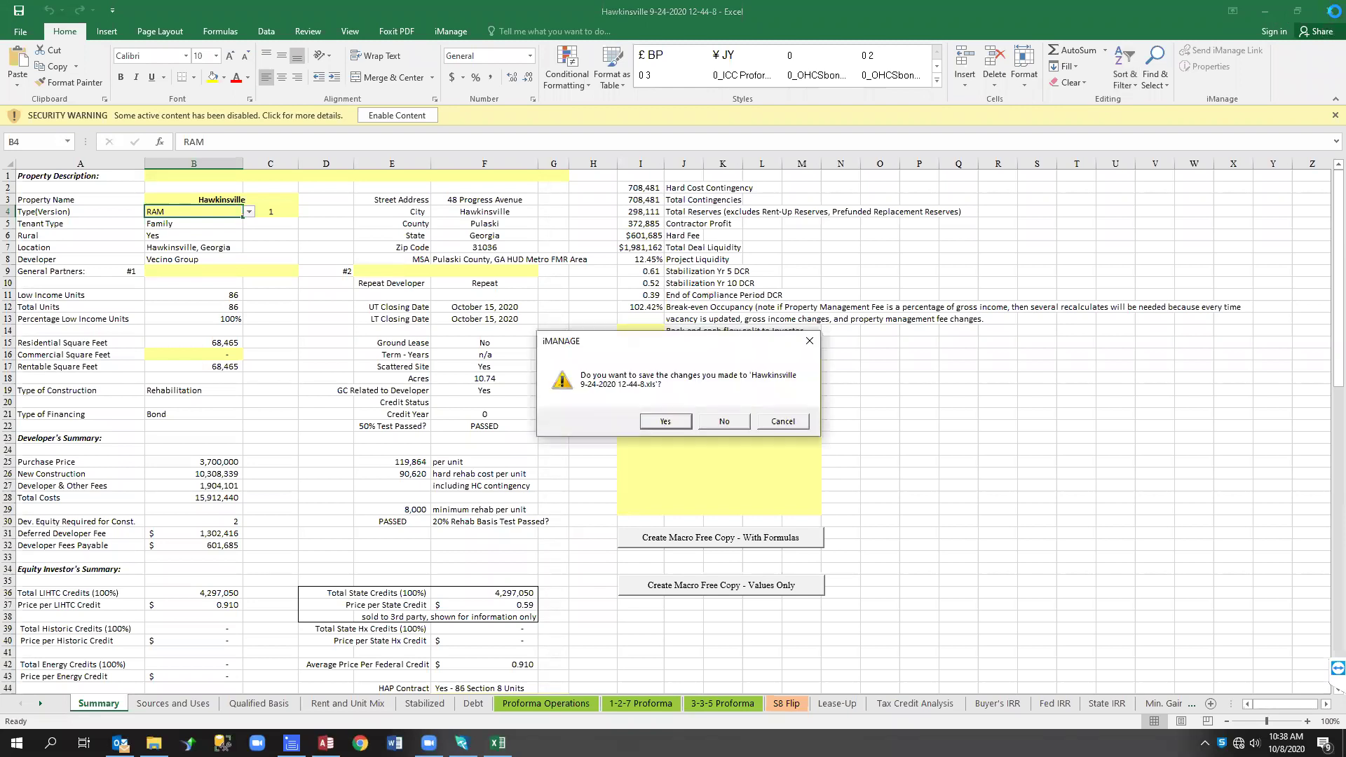
click(724, 421)
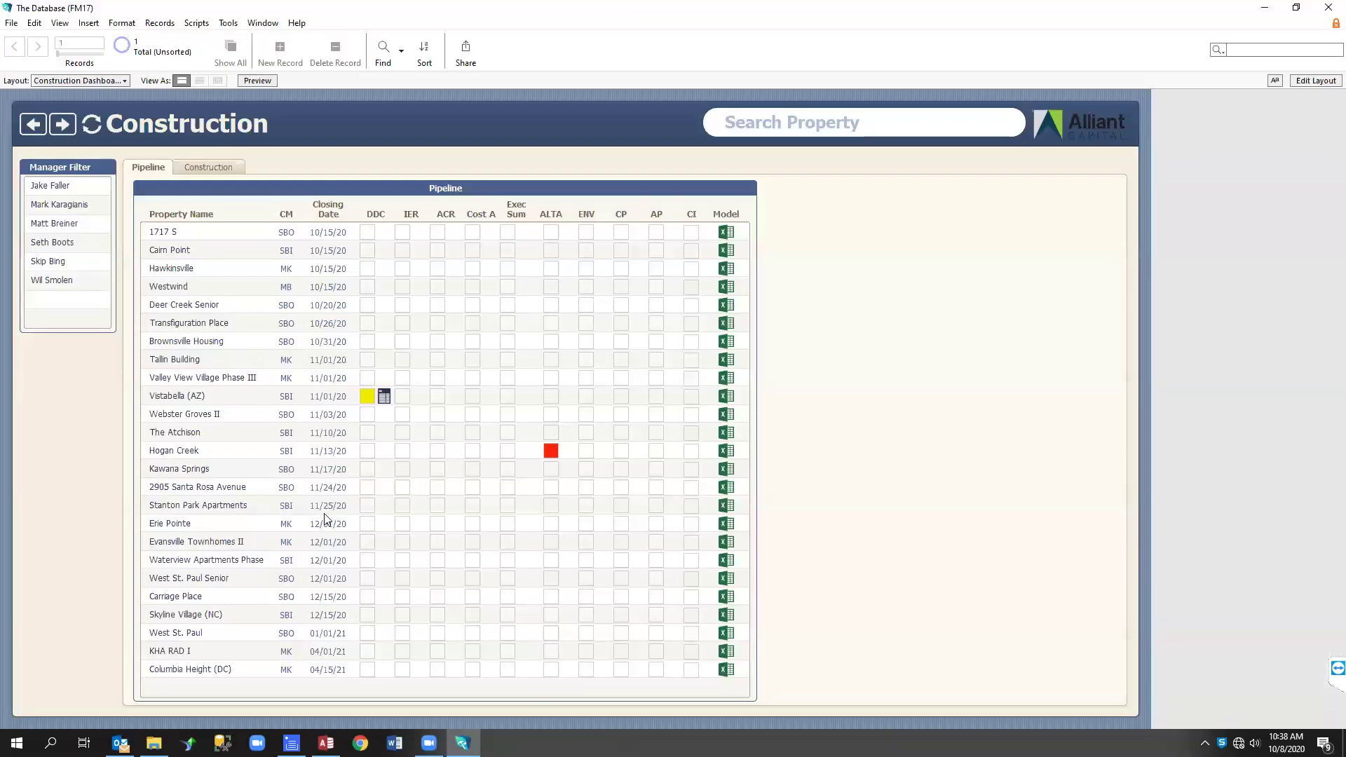
Open the 1717 S property record, view its Pricing Submit details and return to the Construction dashboard
click(162, 236)
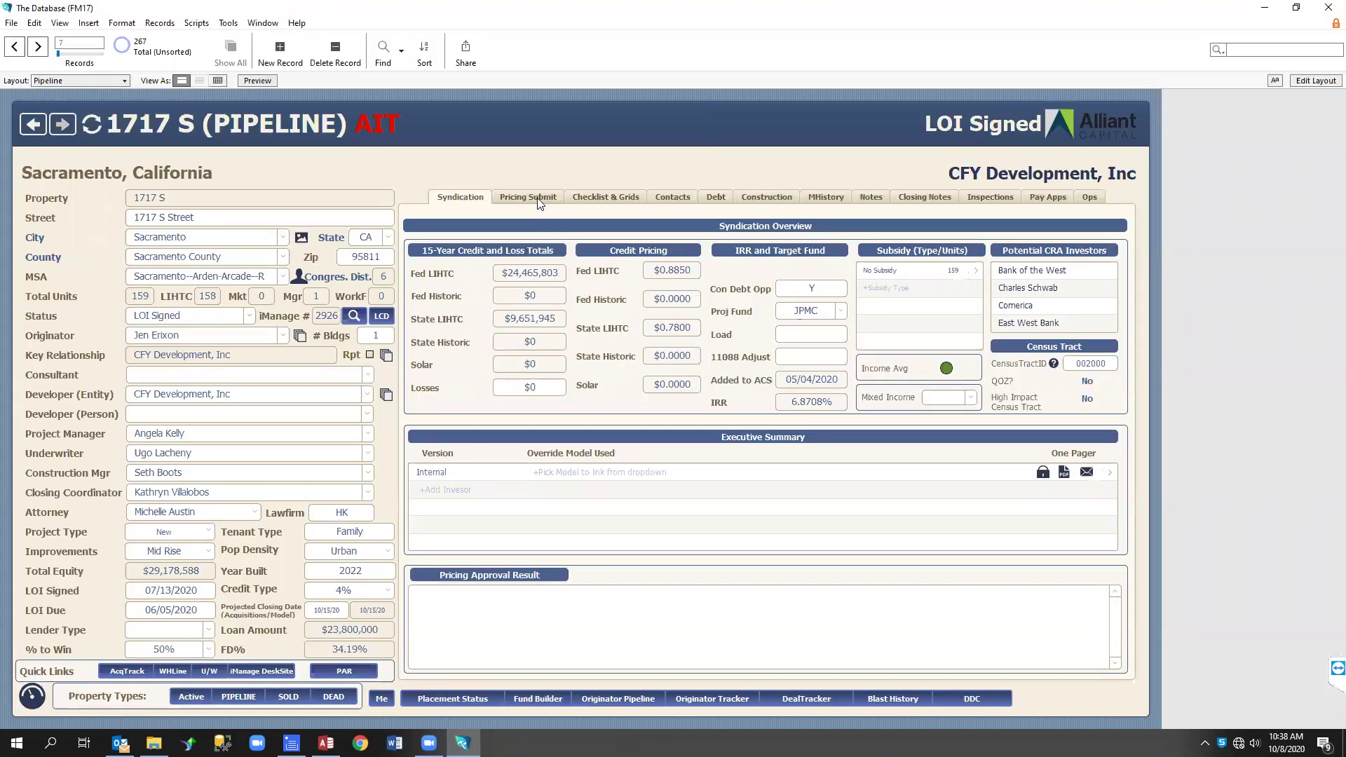
click(535, 197)
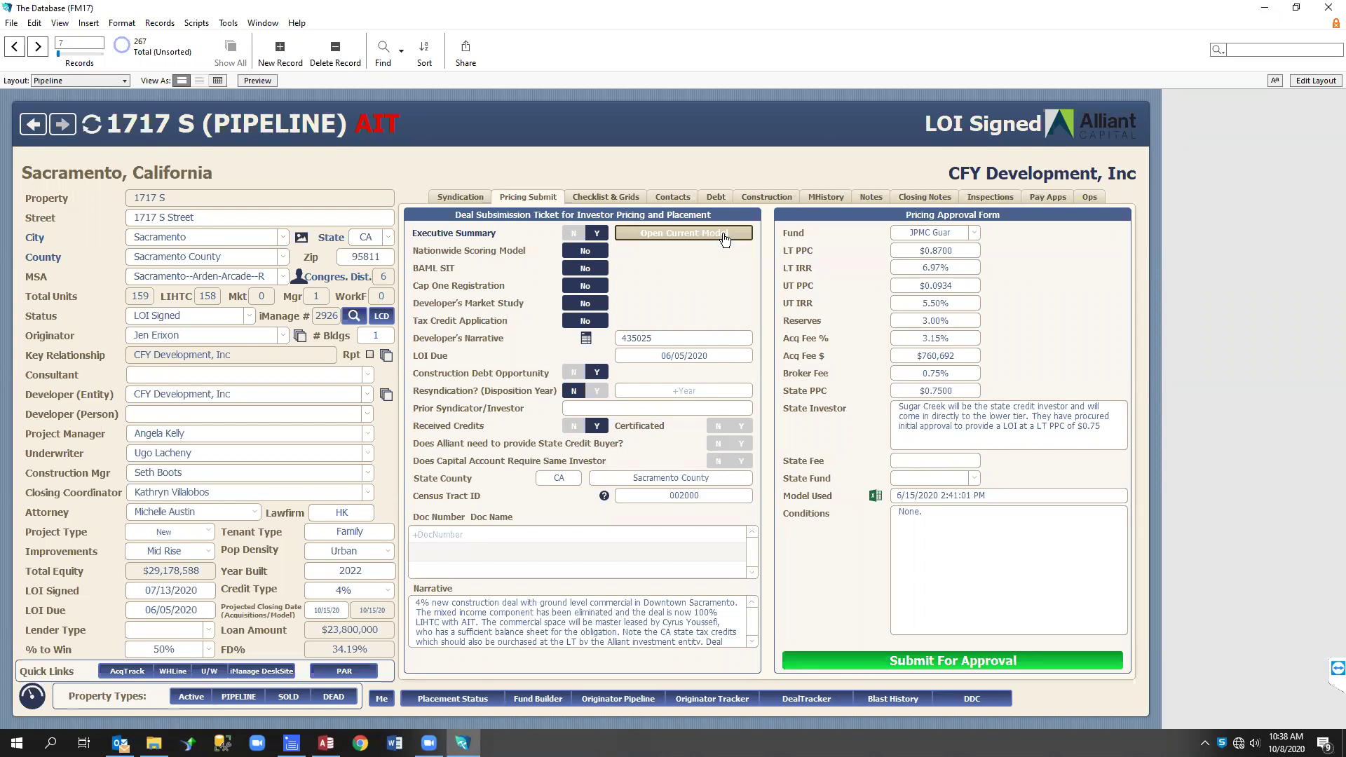
click(35, 124)
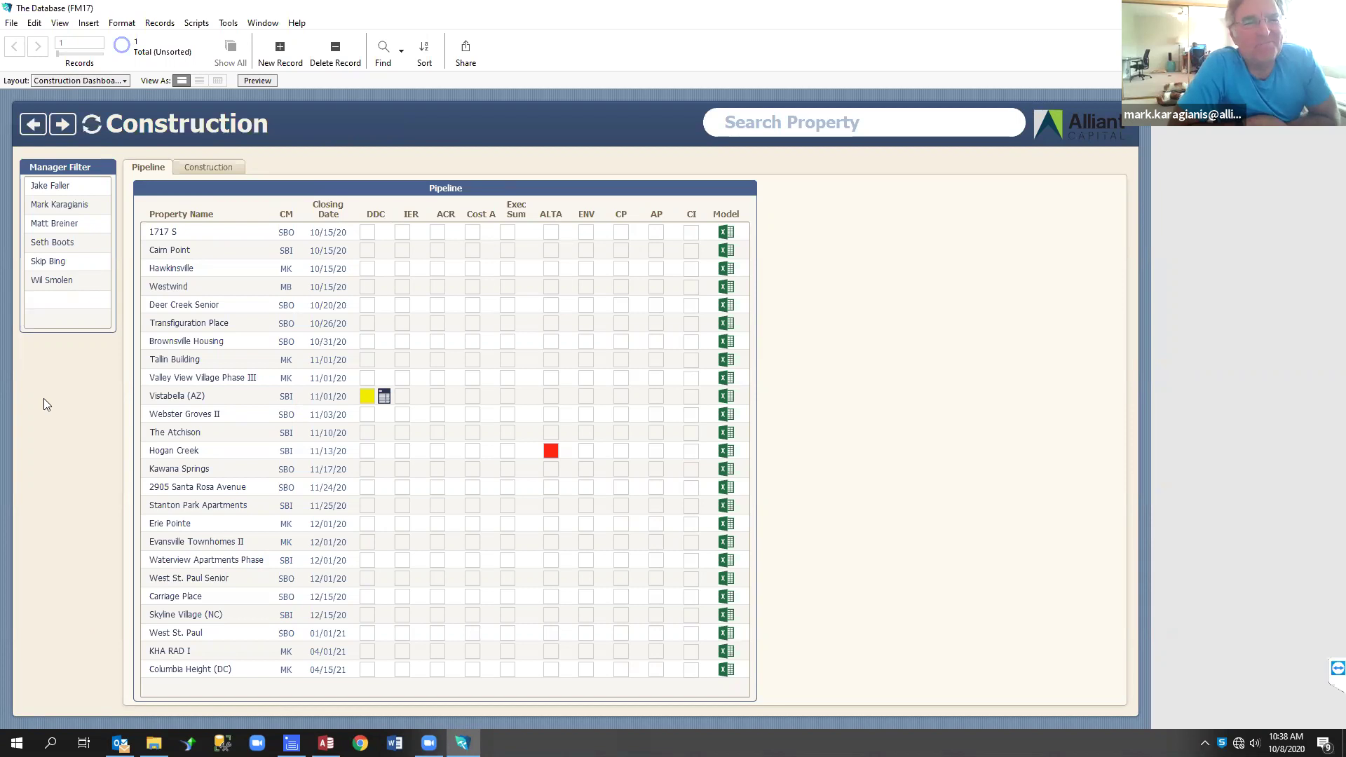
Examine the list of properties under construction, including completion percentages, change orders, remaining contingency and document columns
click(215, 165)
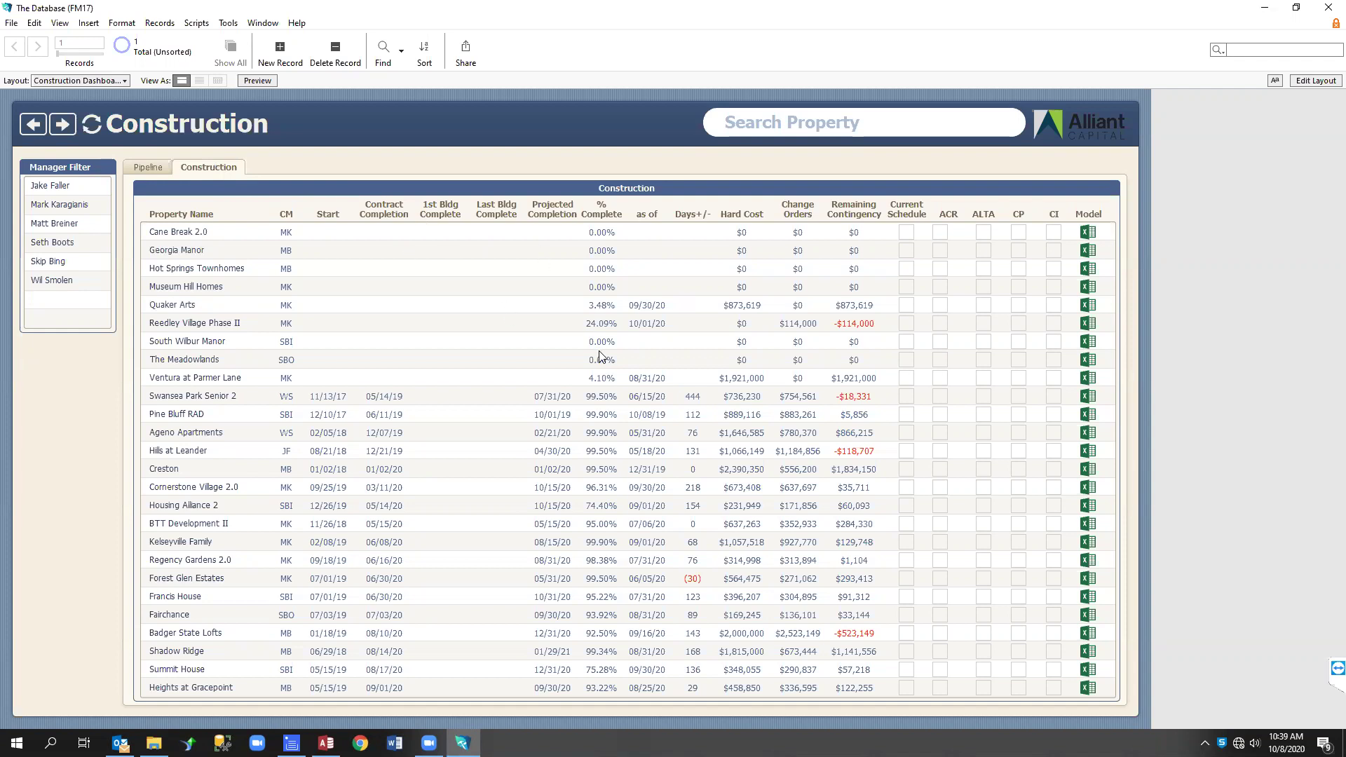
scroll(785, 397, down, 1)
scroll(784, 392, down, 1)
click(783, 391)
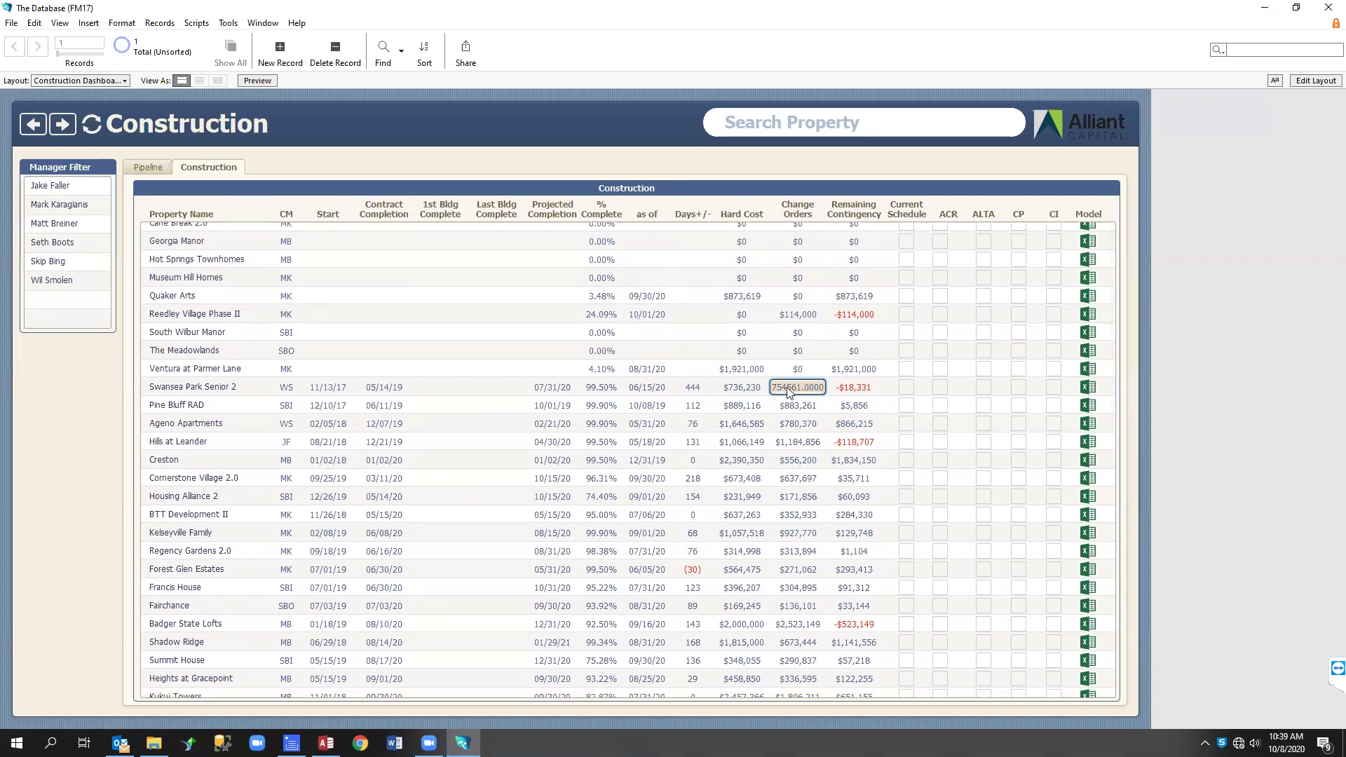
click(1038, 157)
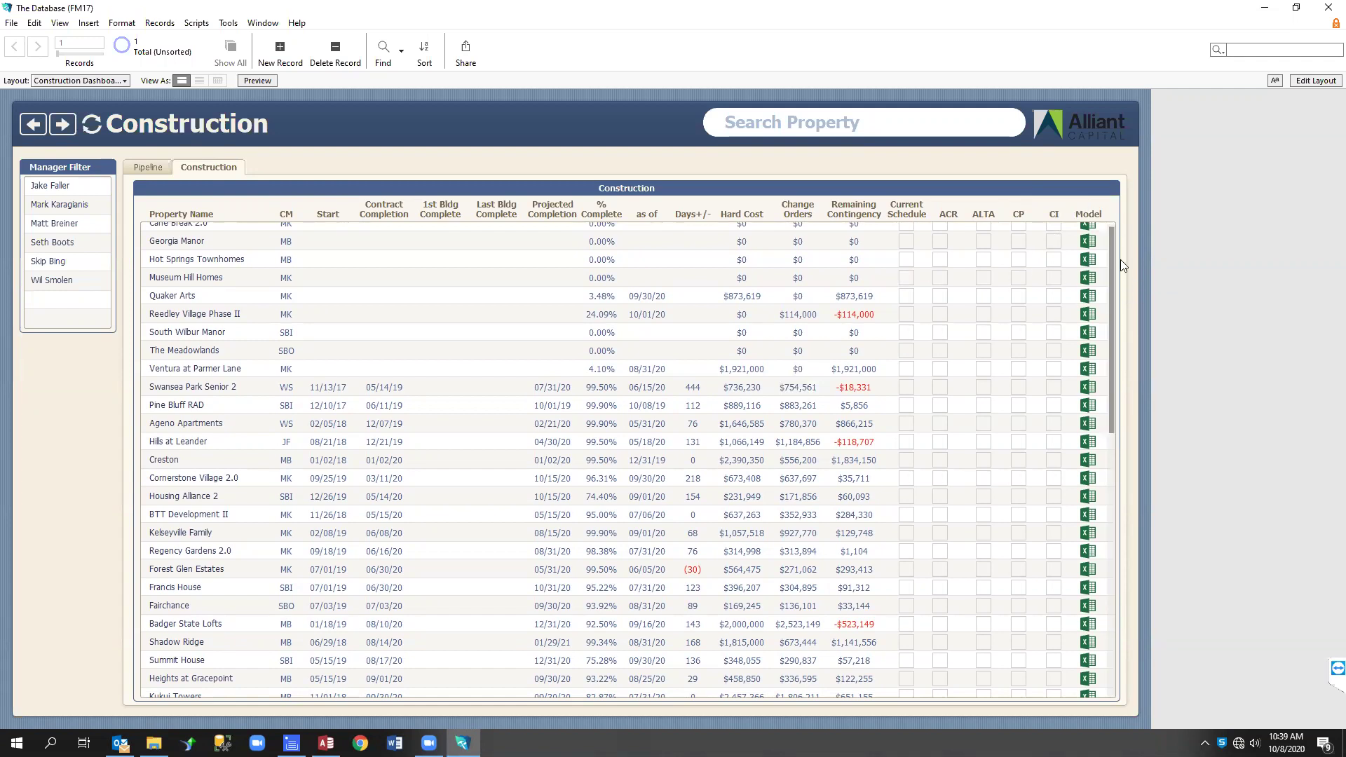
scroll(940, 277, down, 3)
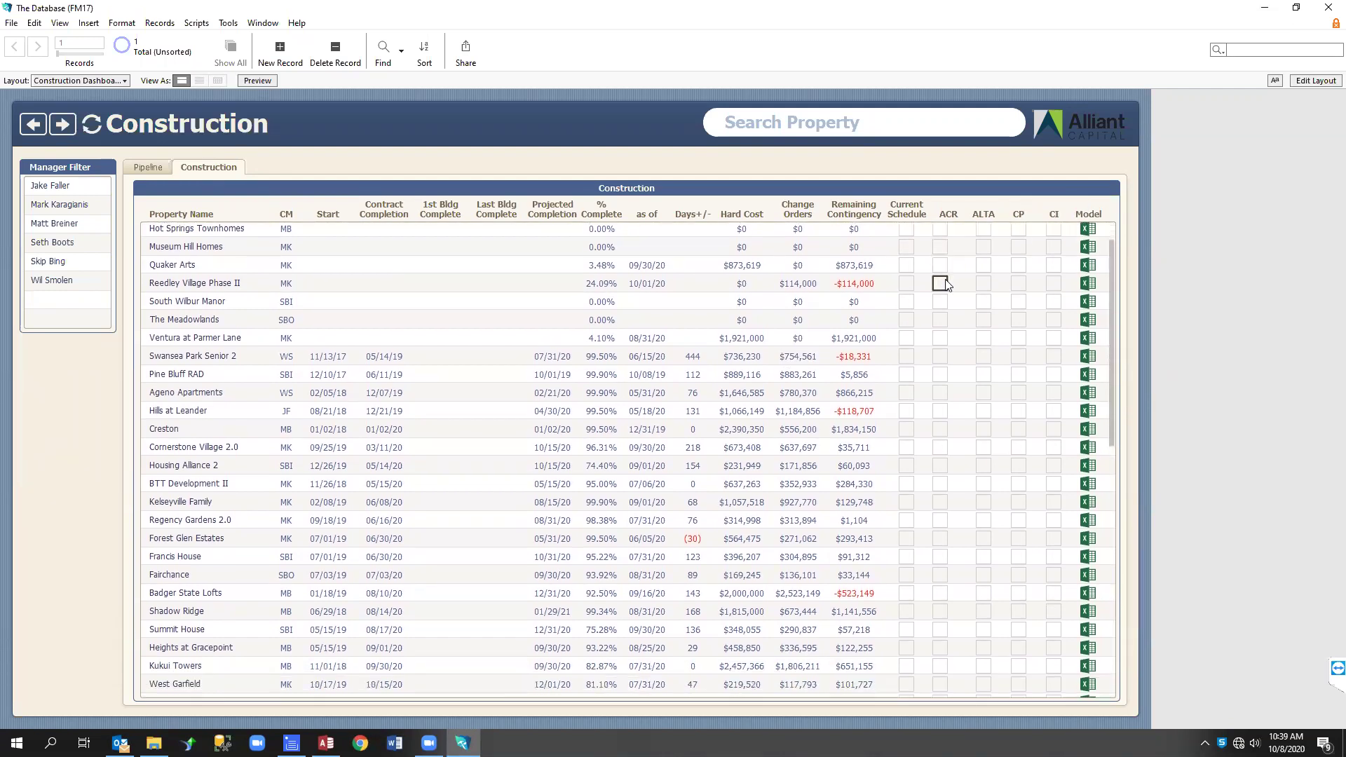
scroll(945, 286, down, 12)
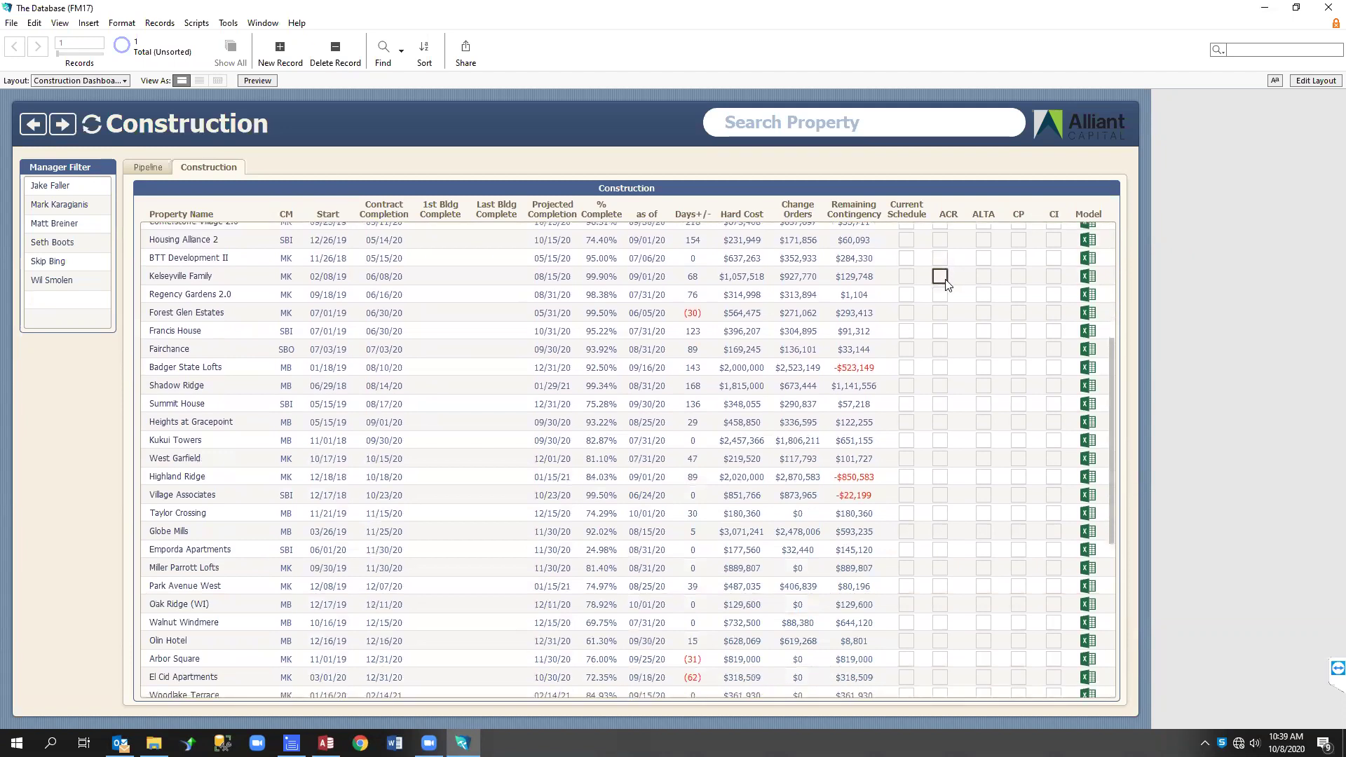
scroll(945, 286, down, 13)
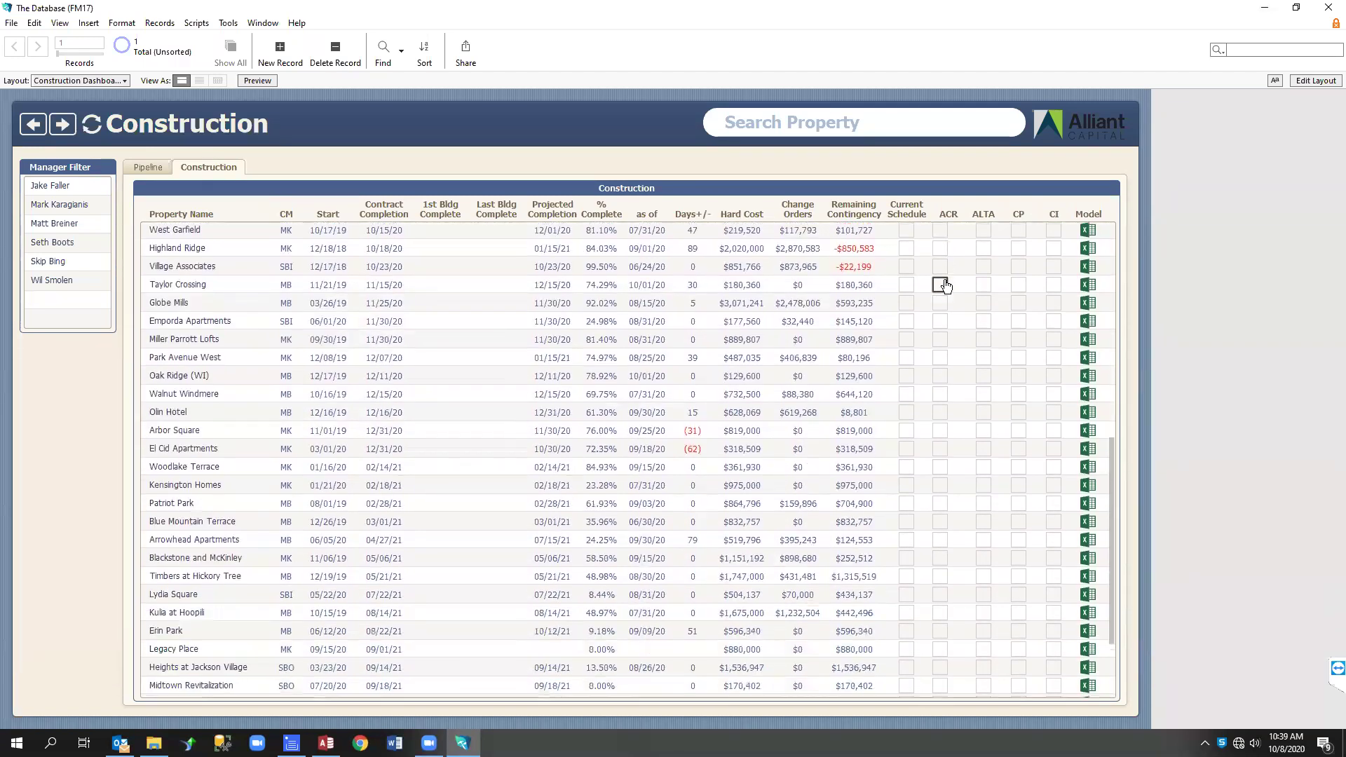
scroll(945, 286, up, 5)
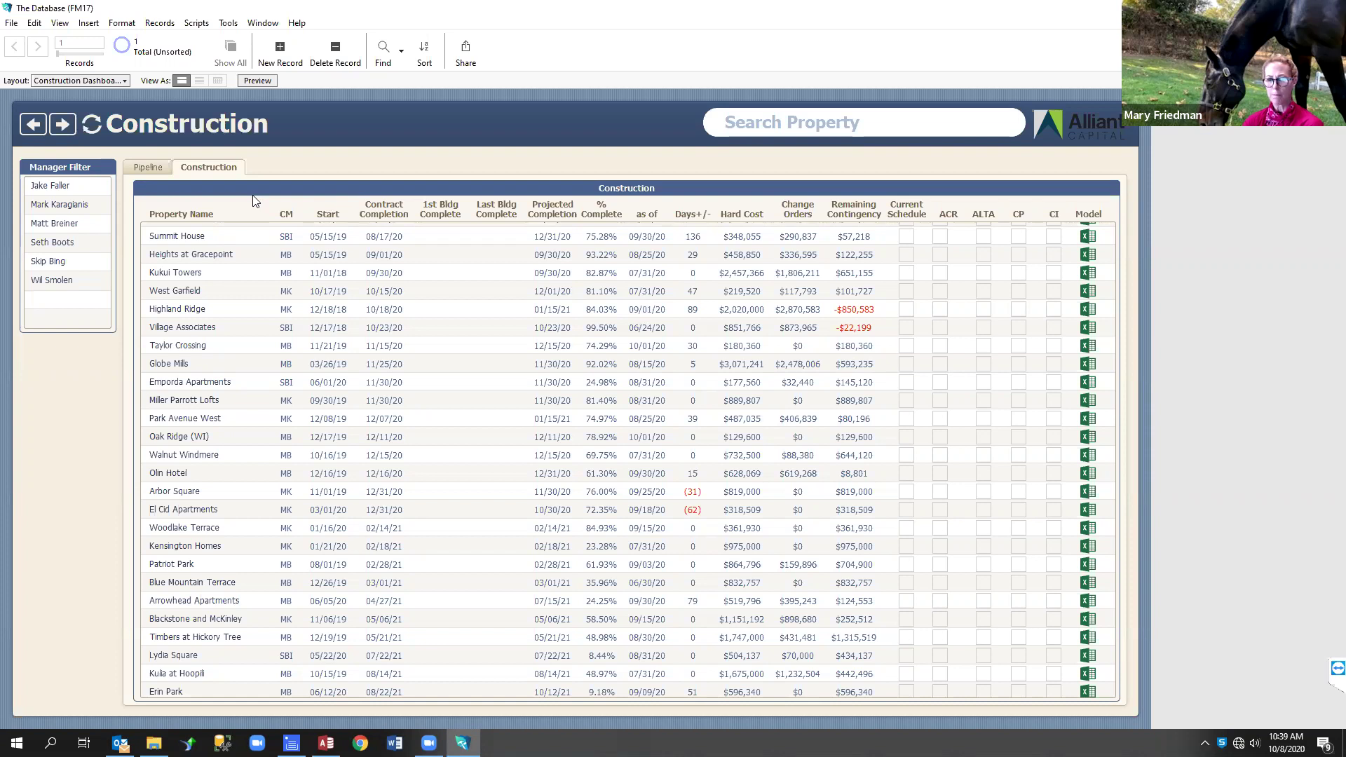
Open the Summit House record and inspect its percent complete and as-of date
click(197, 241)
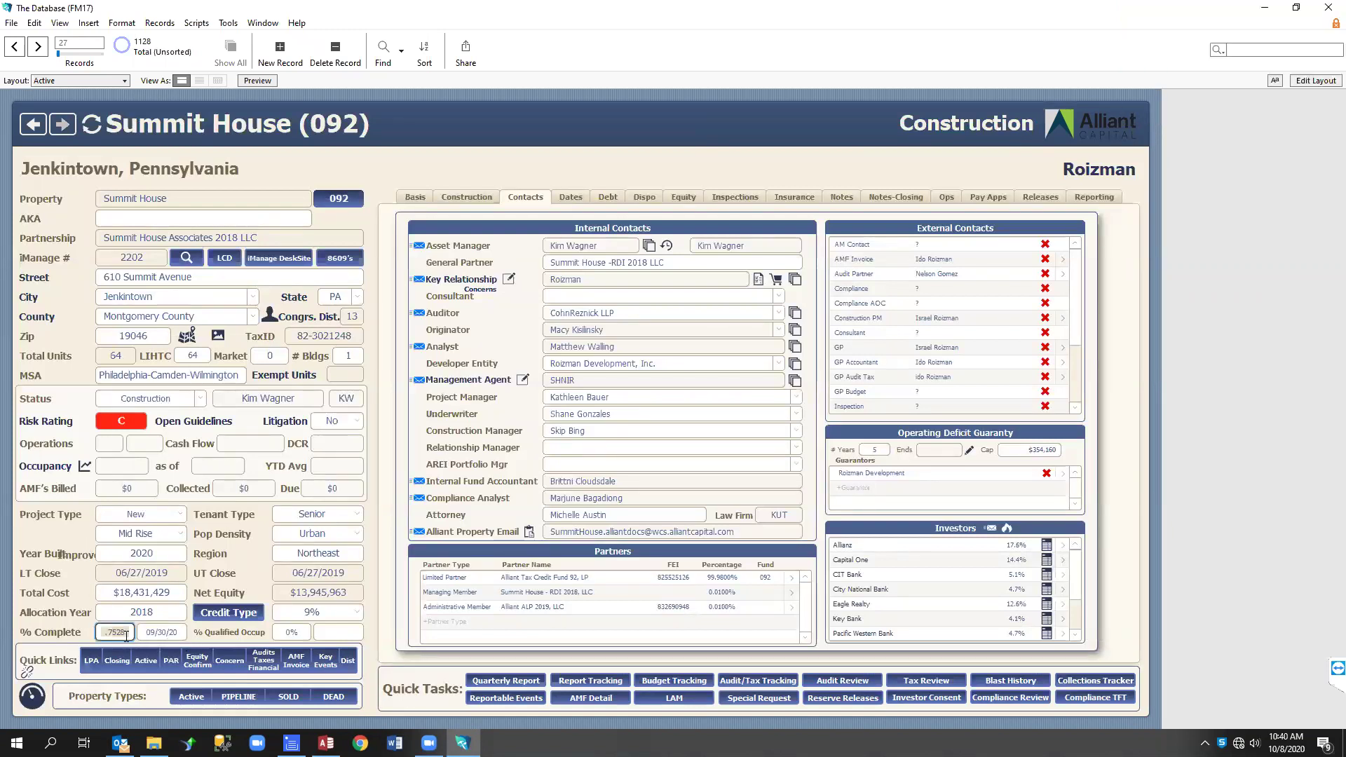
click(160, 633)
click(84, 612)
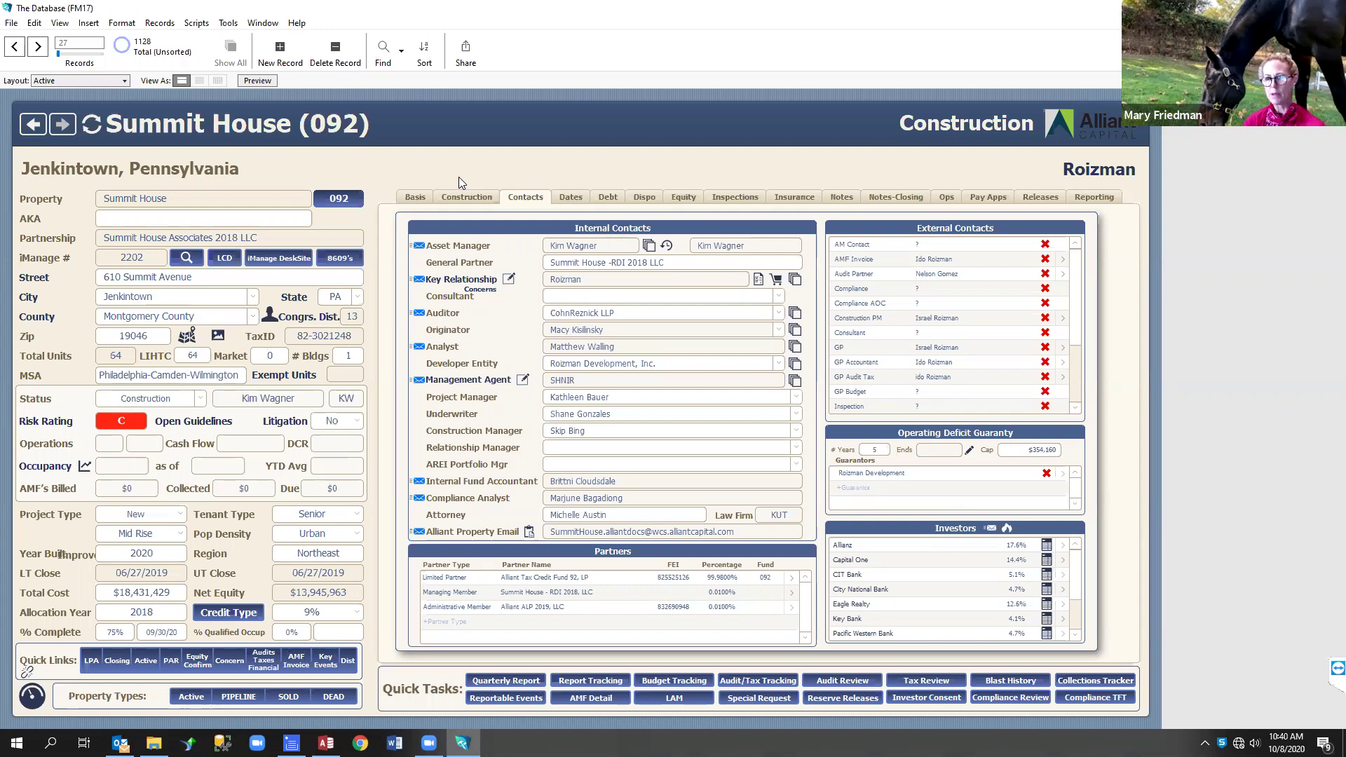
View Summit House's hard cost payment applications against its percent complete and return to the Construction dashboard
click(989, 198)
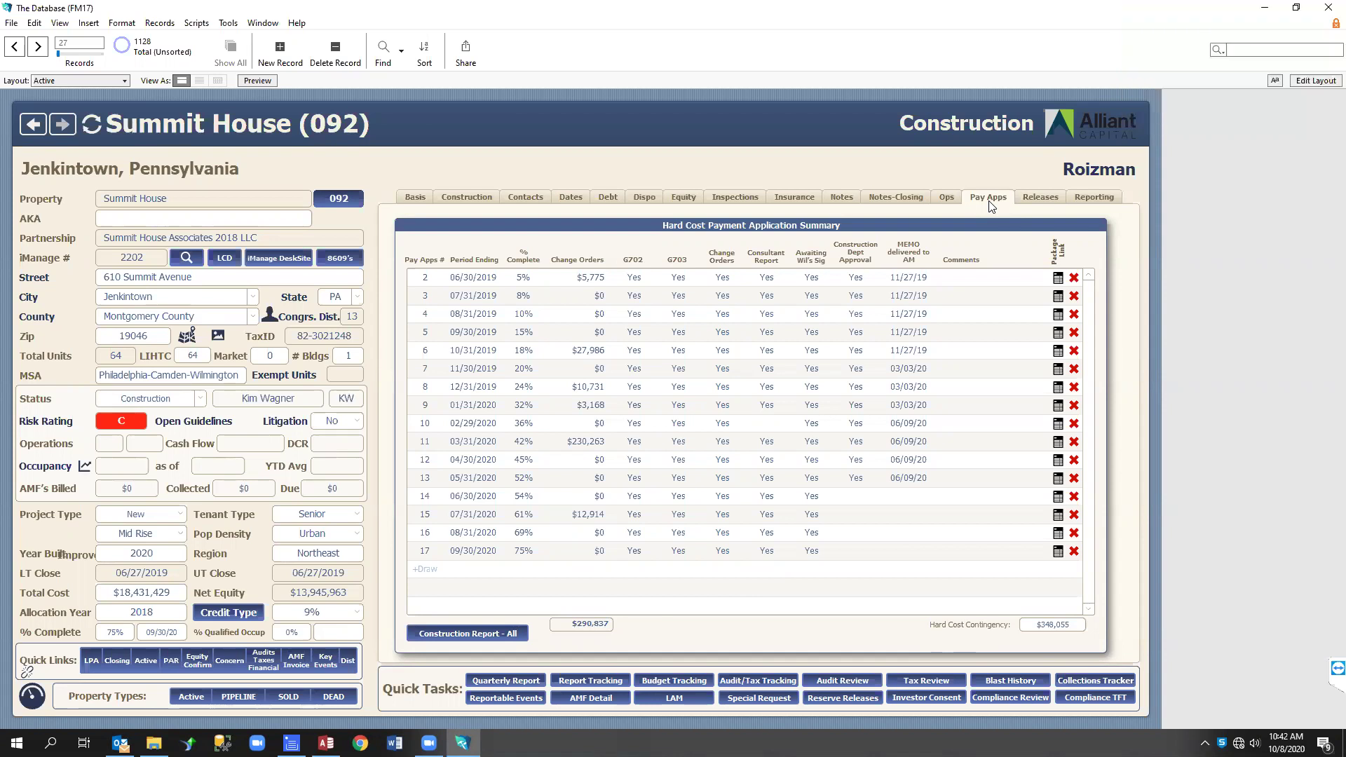
click(111, 631)
click(31, 126)
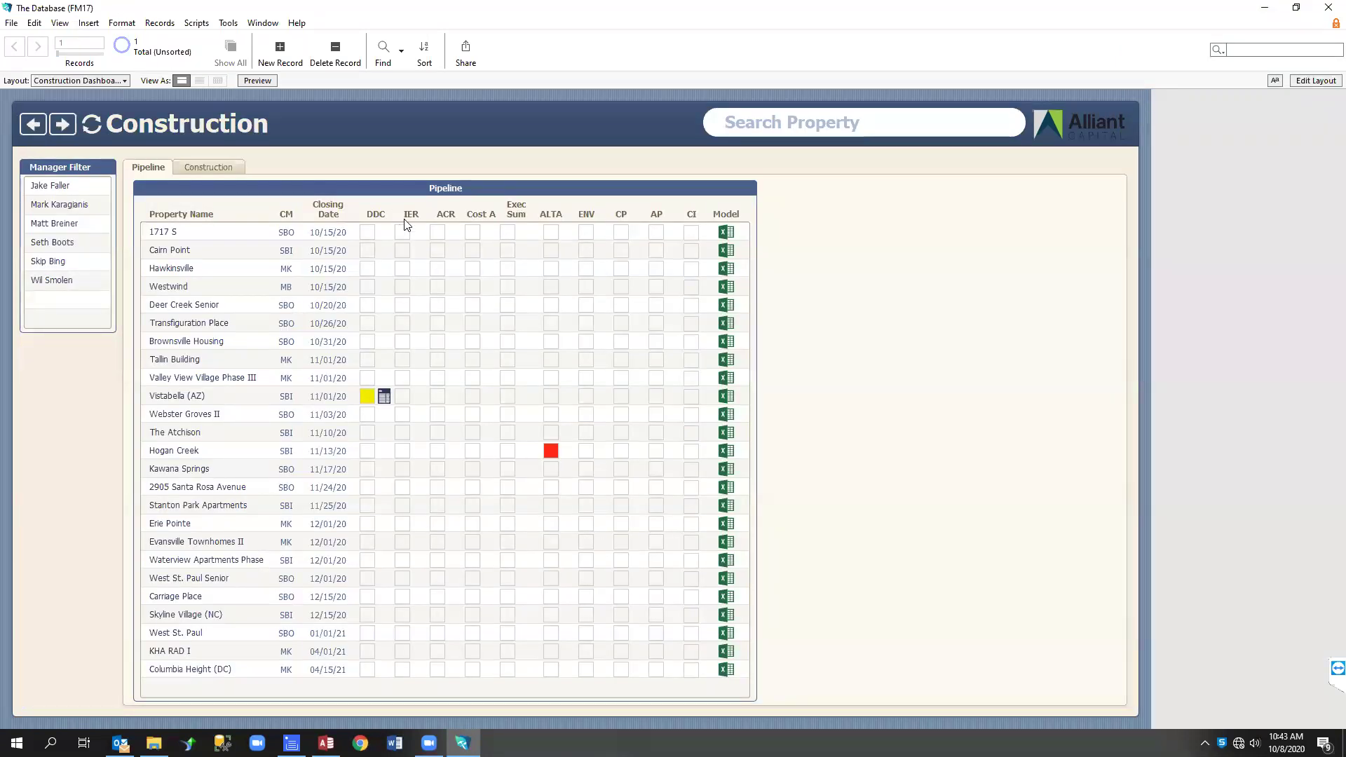
View the dashboard's list of properties under construction and return to the Pipeline list
click(219, 169)
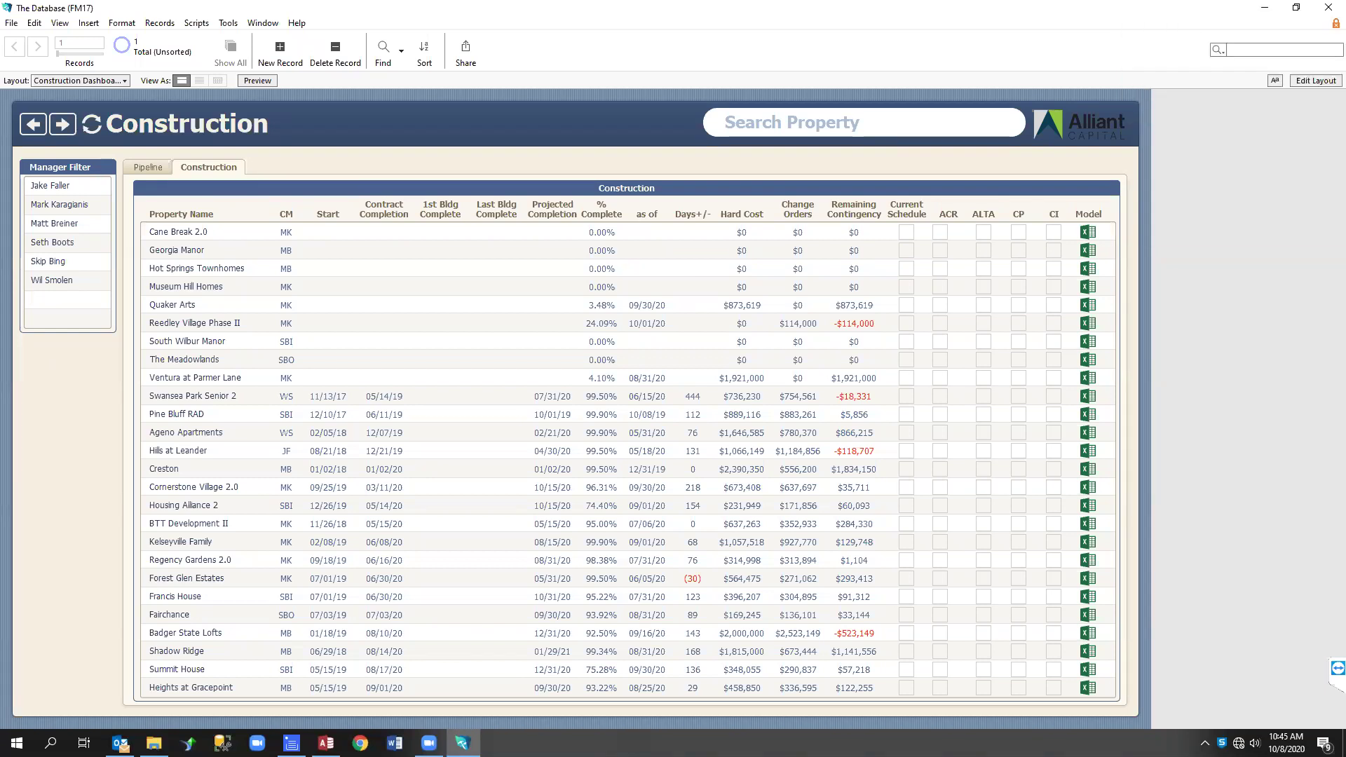
click(152, 166)
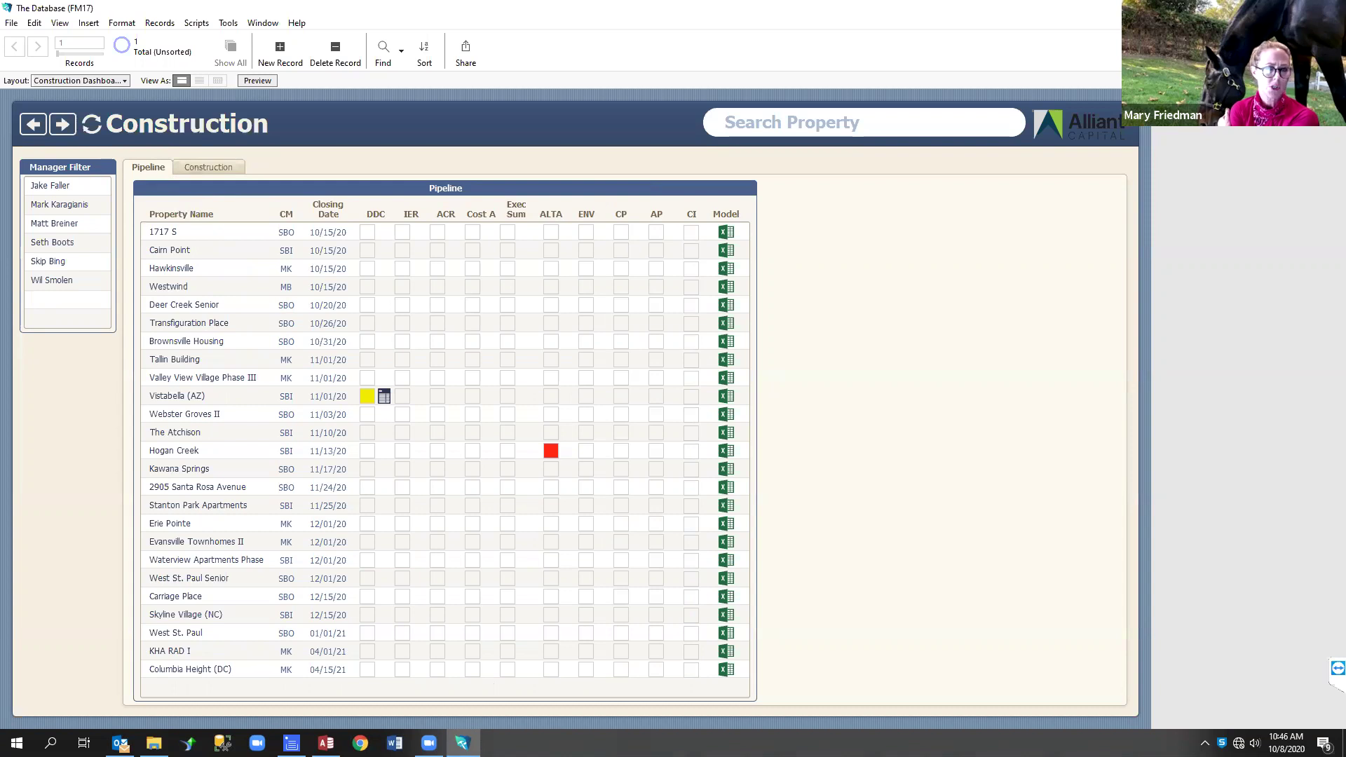
Open Hot Springs Townhomes from the construction list, check its assigned Construction Manager and return to the dashboard
click(199, 168)
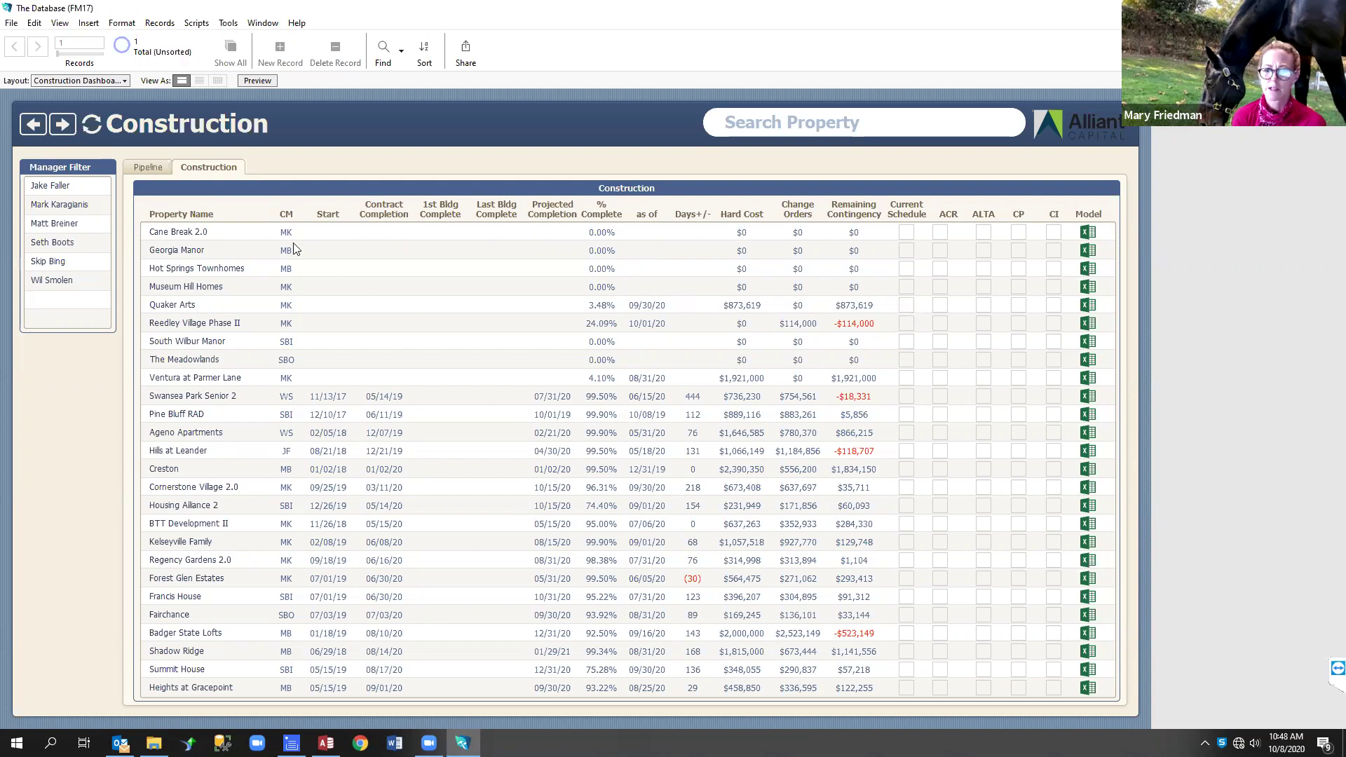
click(232, 279)
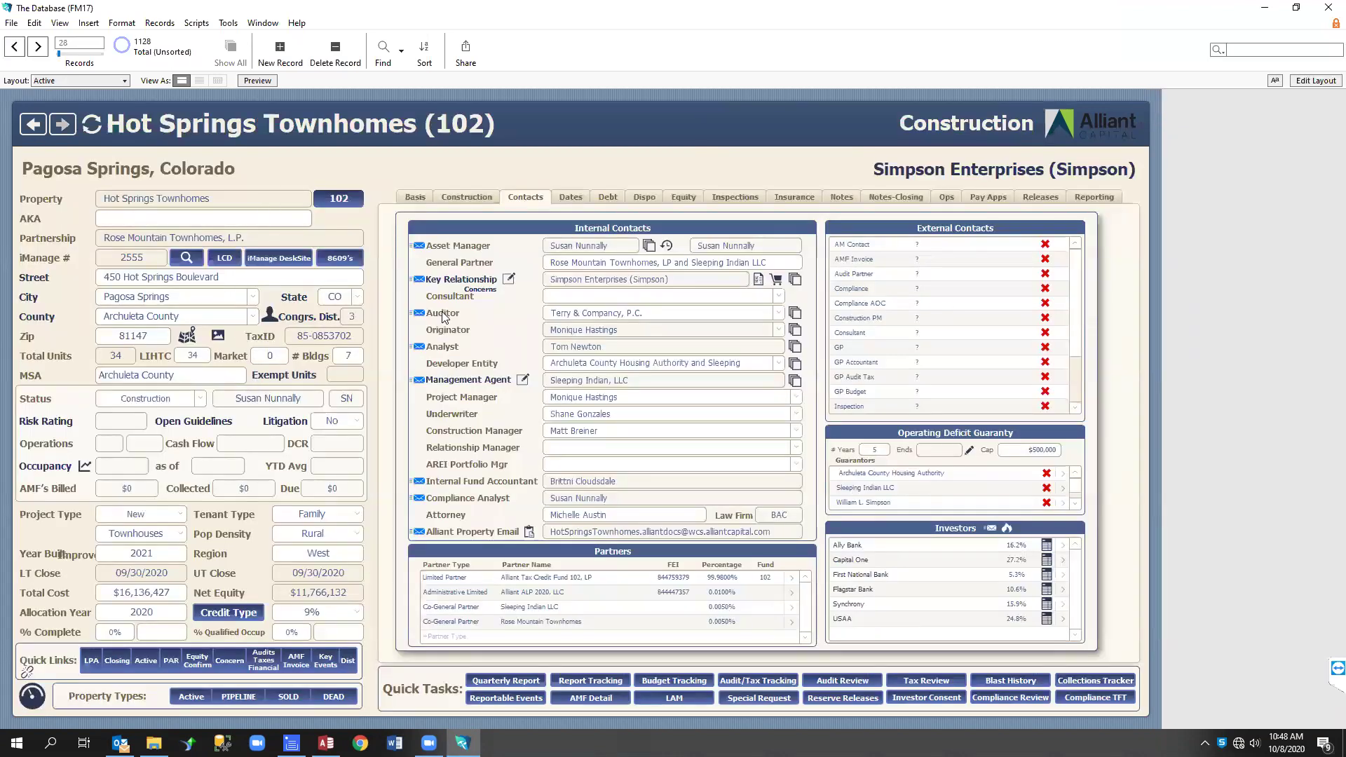
click(589, 432)
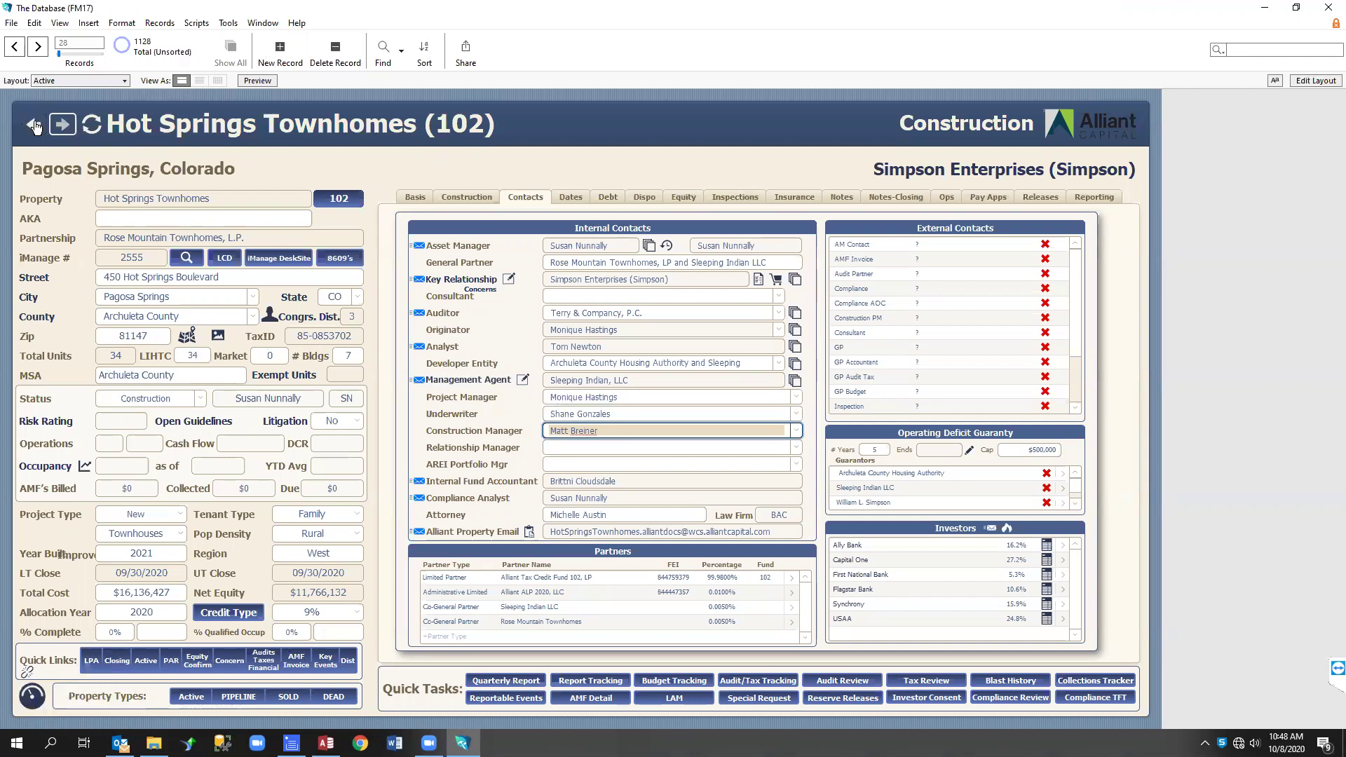
click(40, 124)
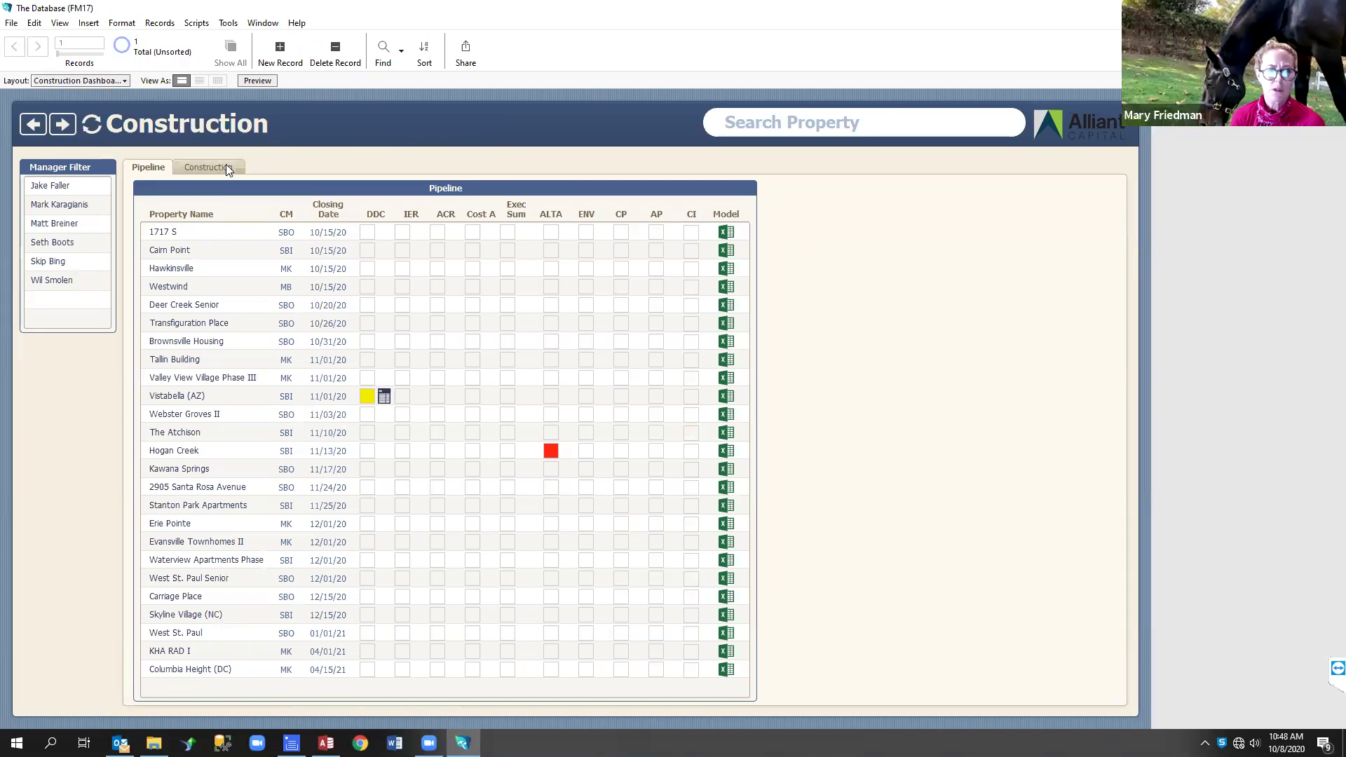
click(57, 125)
click(40, 125)
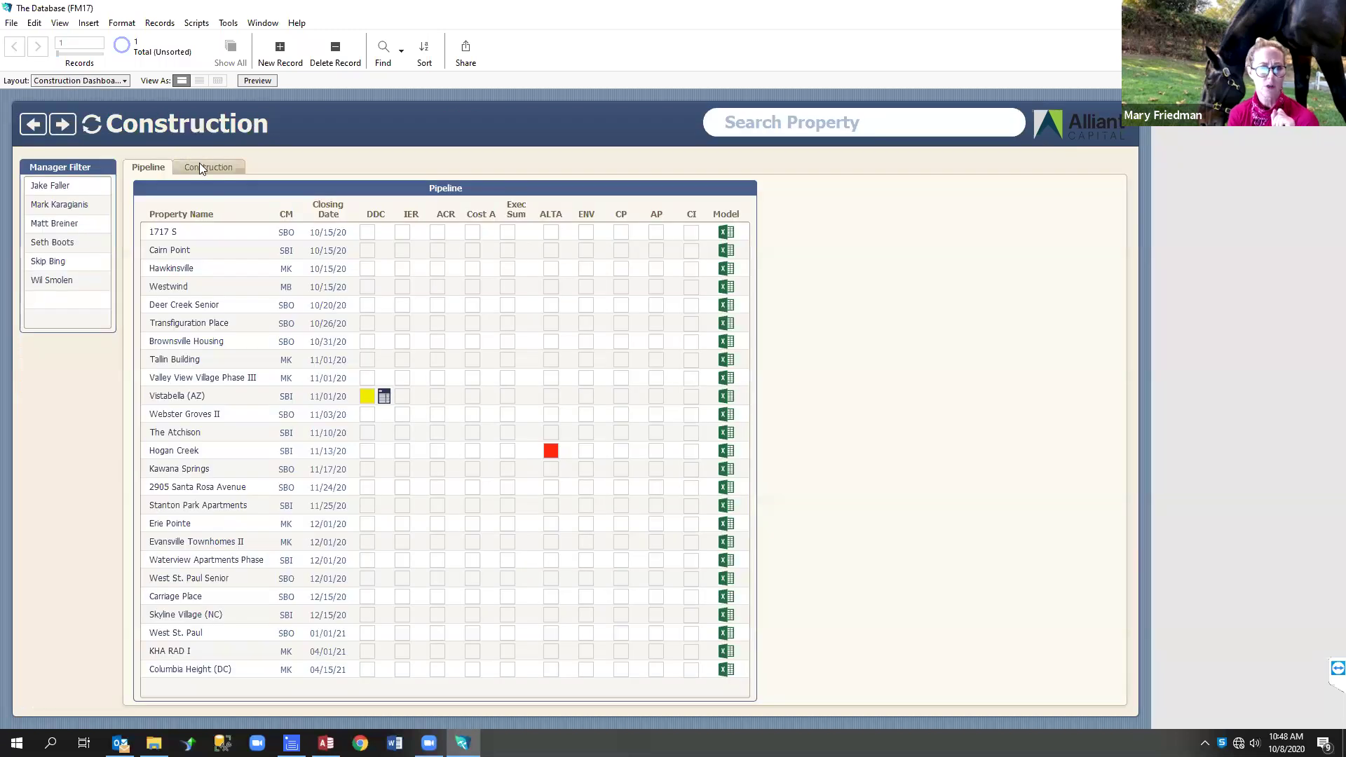
Review the dates, hard costs and change orders of the properties under construction
click(201, 167)
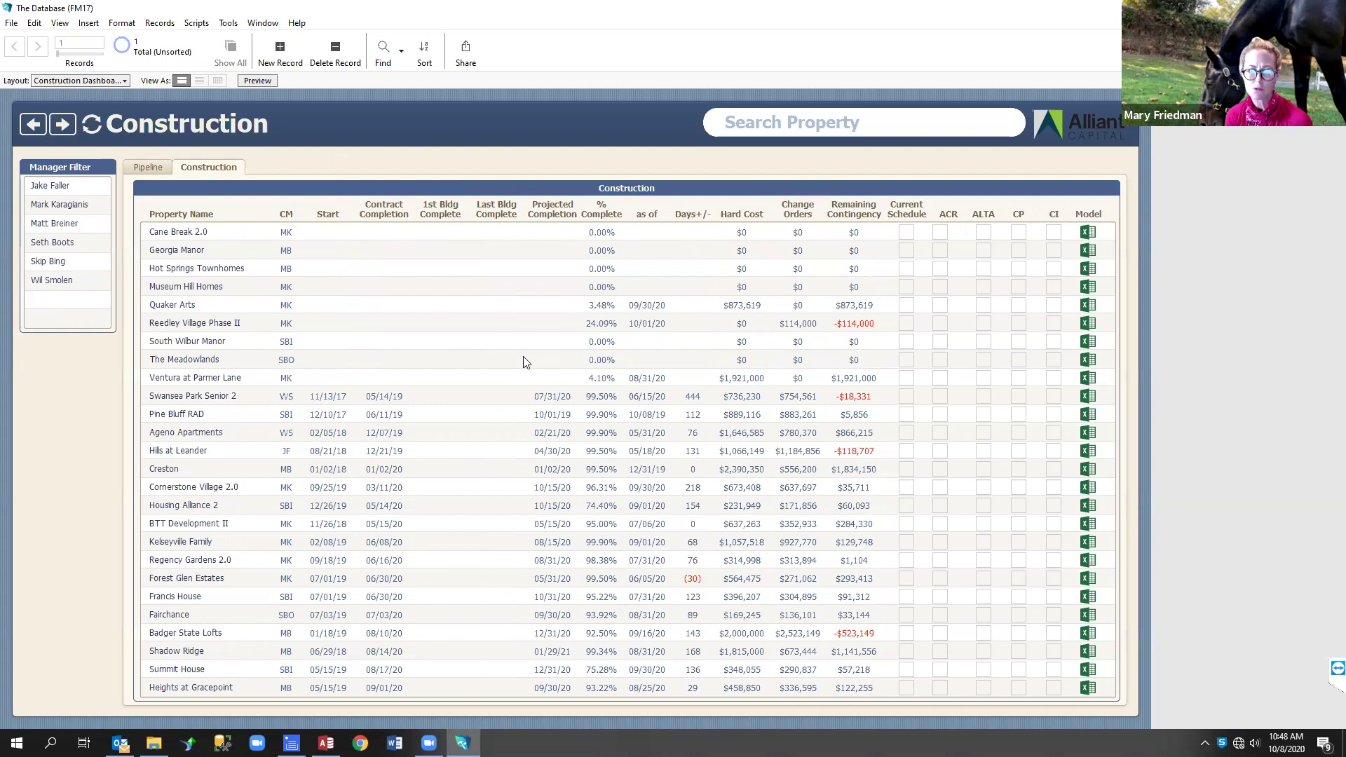
scroll(315, 342, down, 3)
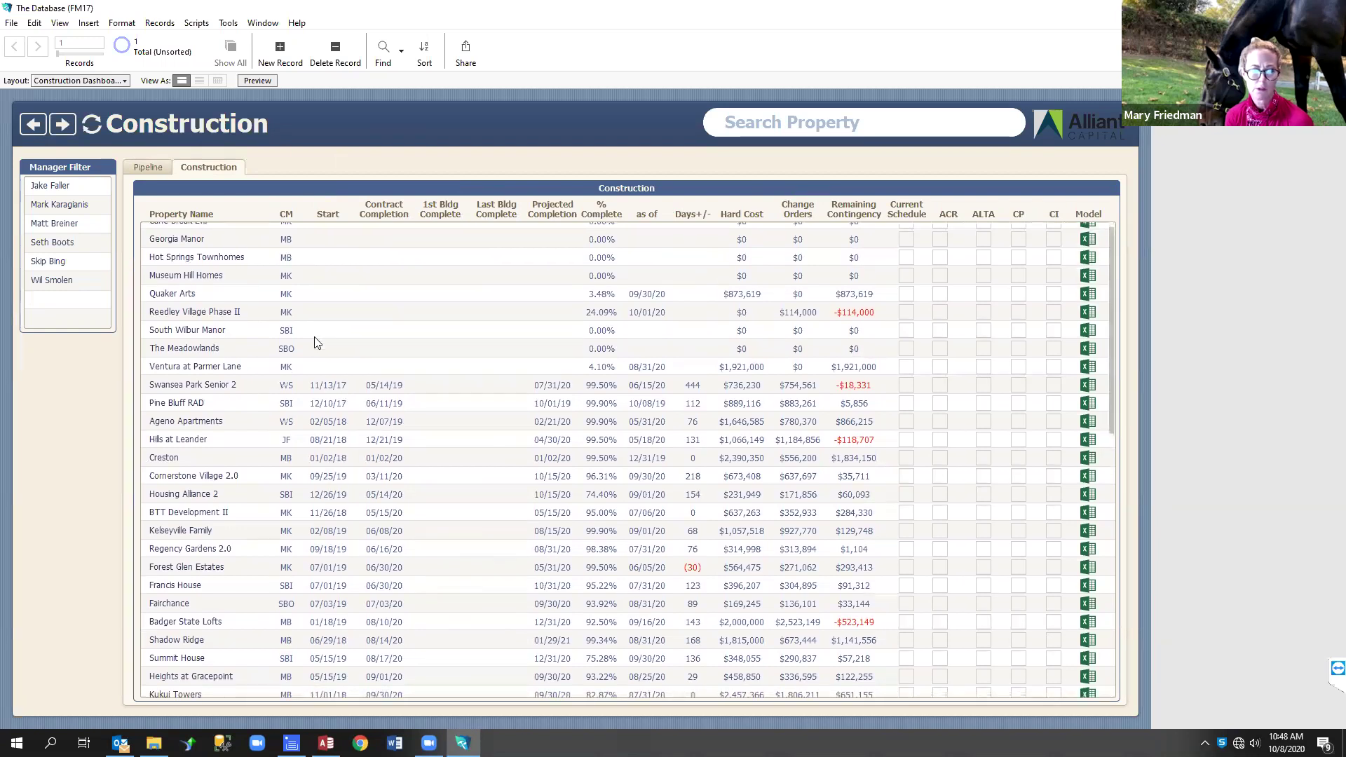
scroll(314, 337, down, 1)
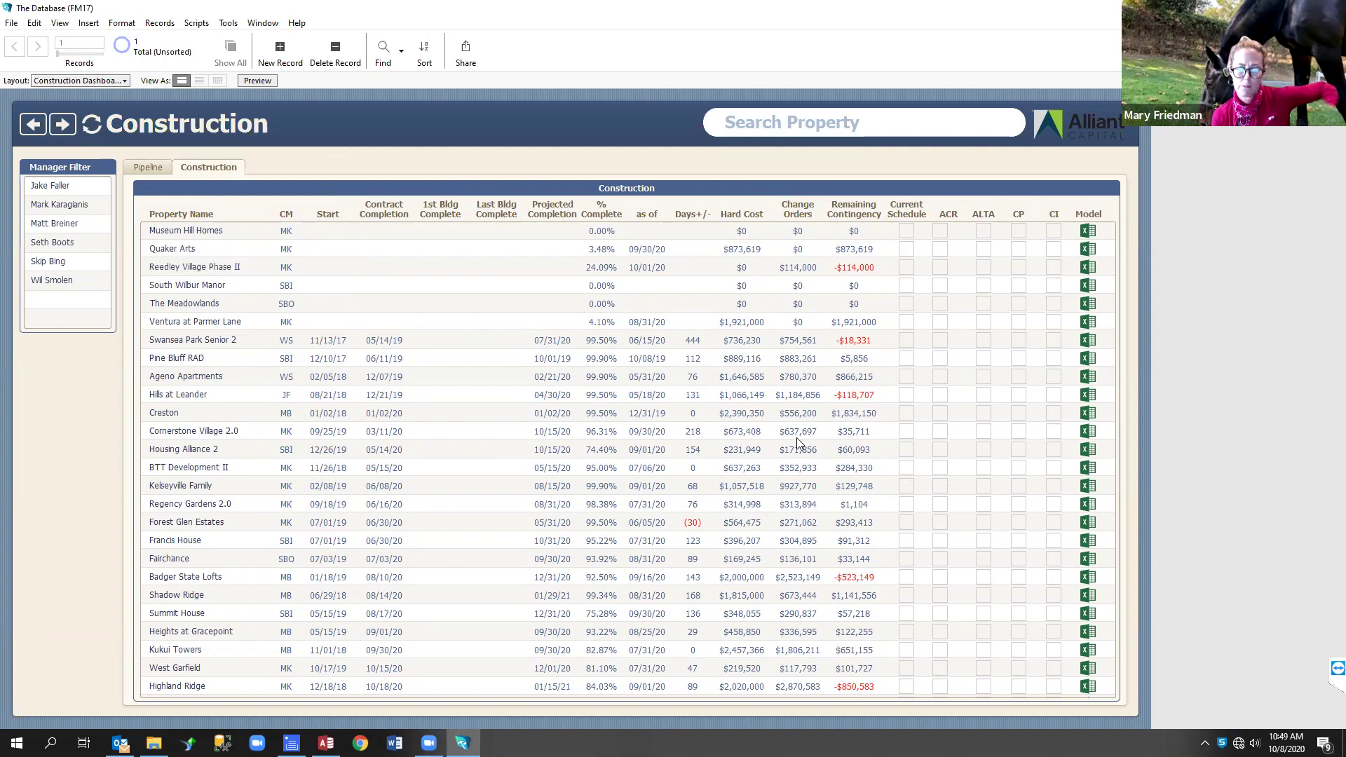
scroll(797, 438, up, 1)
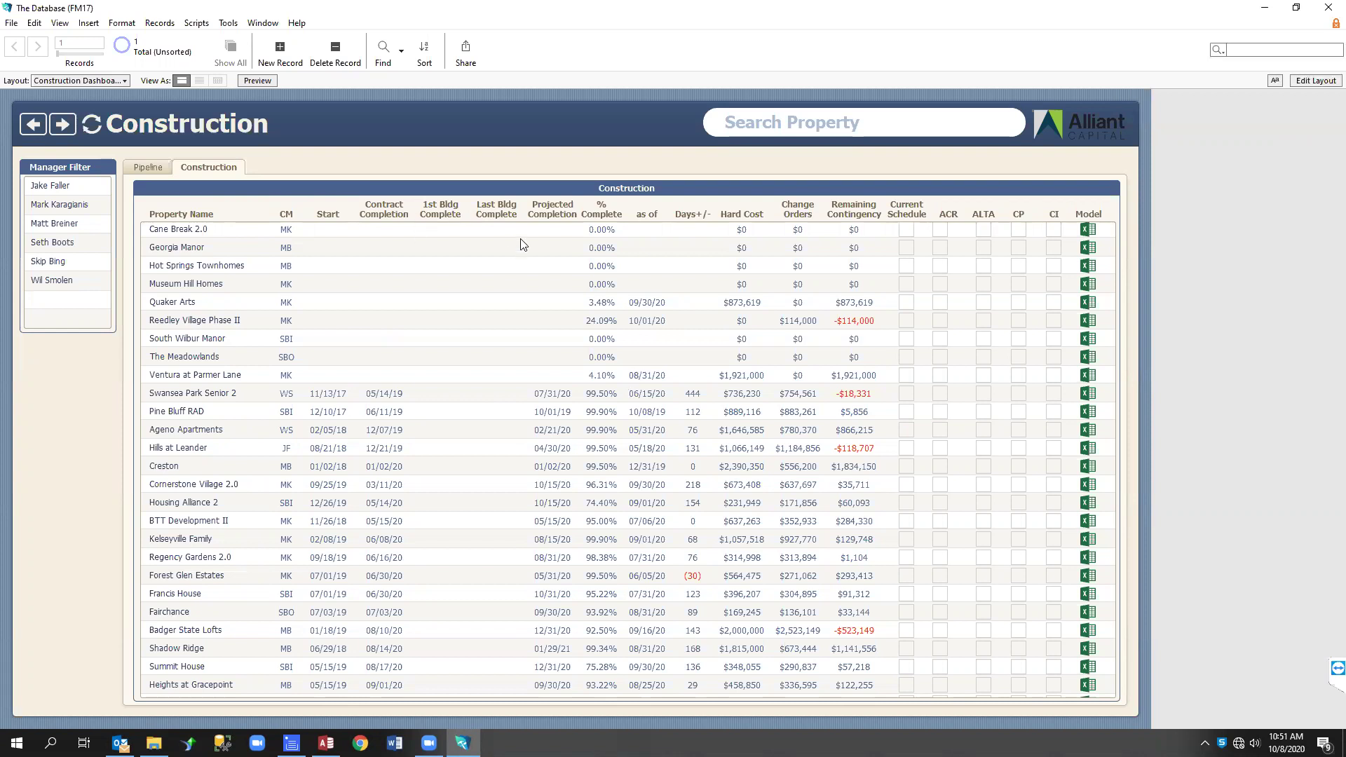
Show the calendar for entering Hot Springs Townhomes' 1st Bldg Complete date and leave it without choosing a date
click(443, 267)
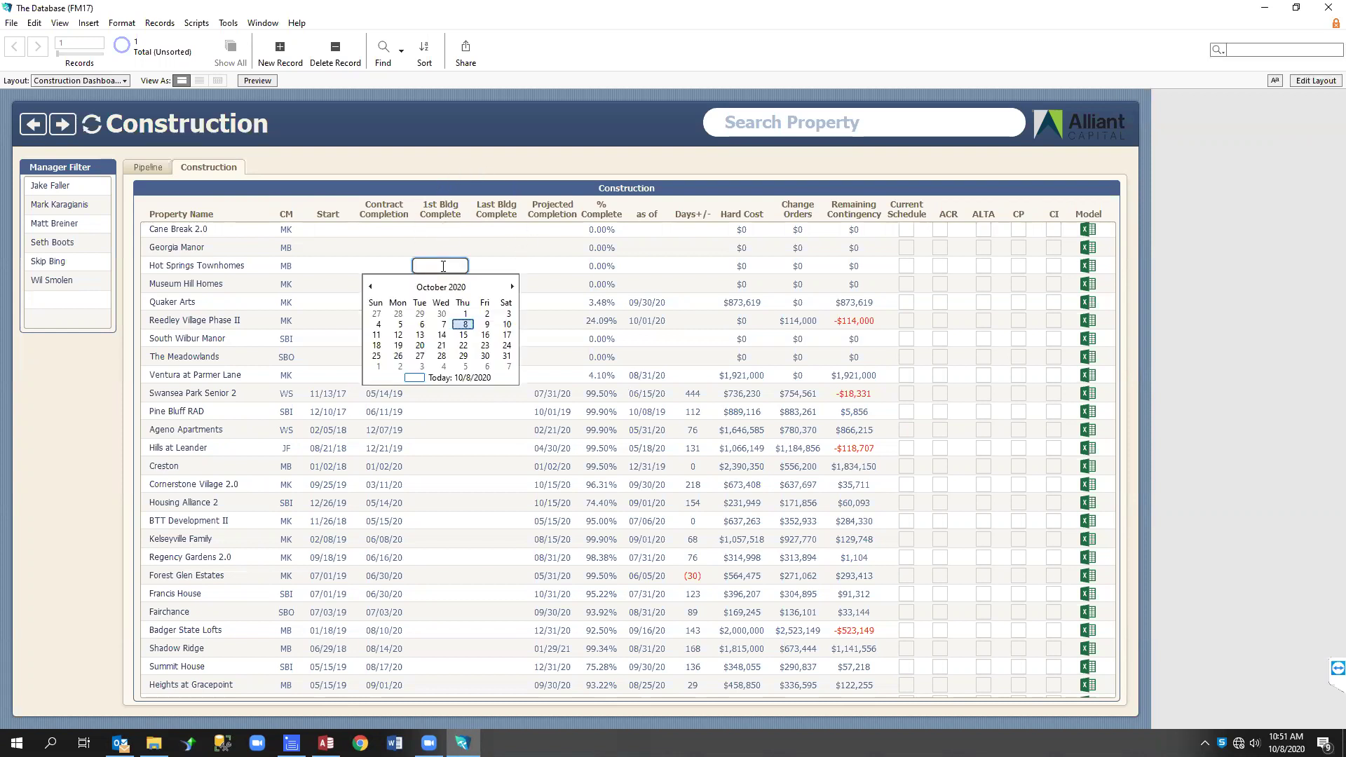
click(534, 168)
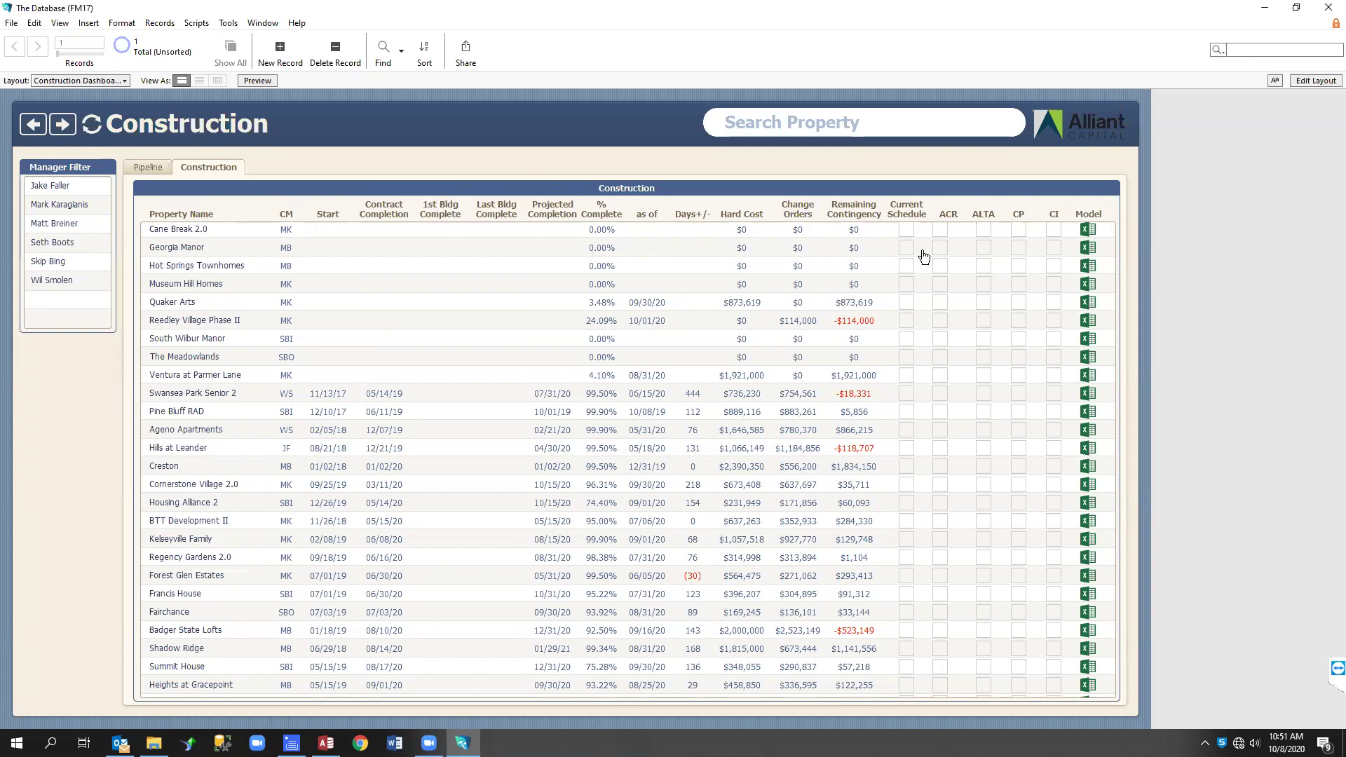
View the Current Schedule documents of Quaker Arts and the ALTA Survey documents of Hot Springs Townhomes, closing each list
click(906, 303)
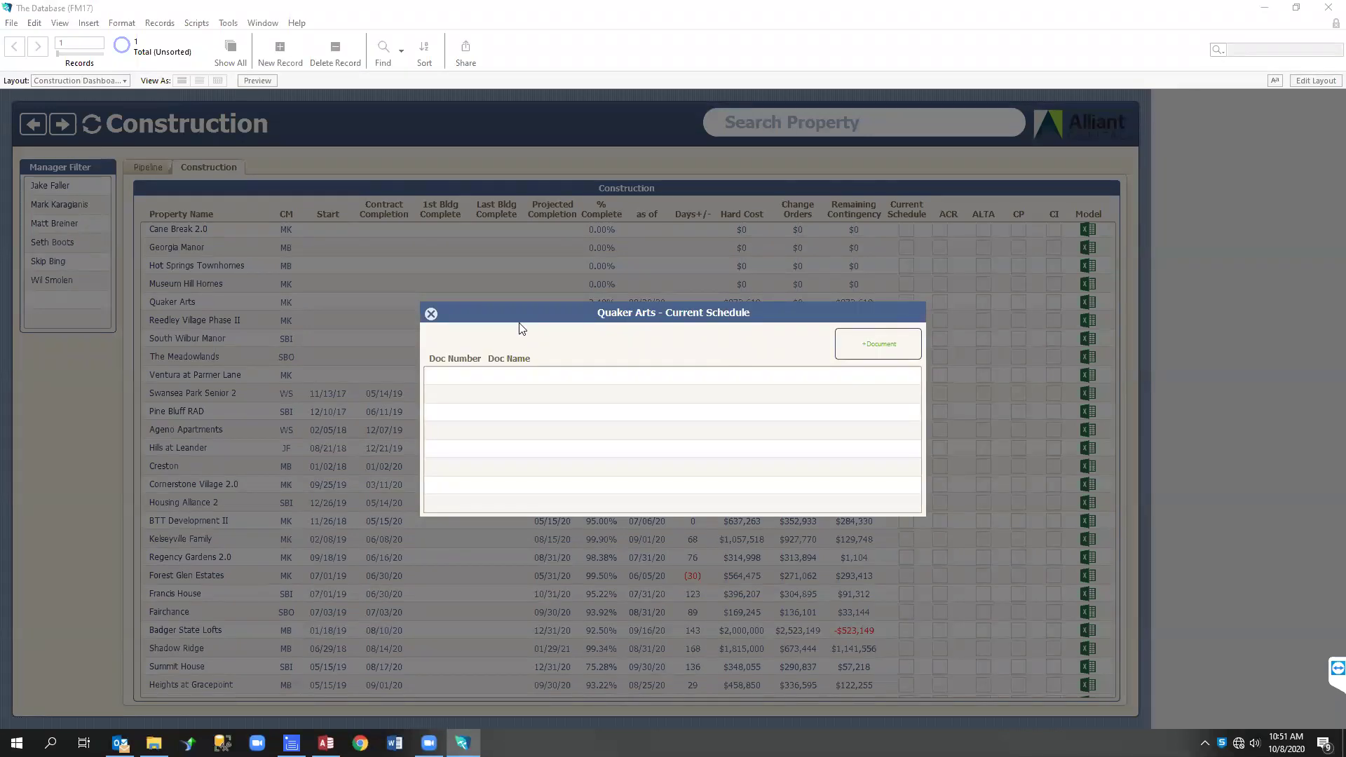
click(430, 316)
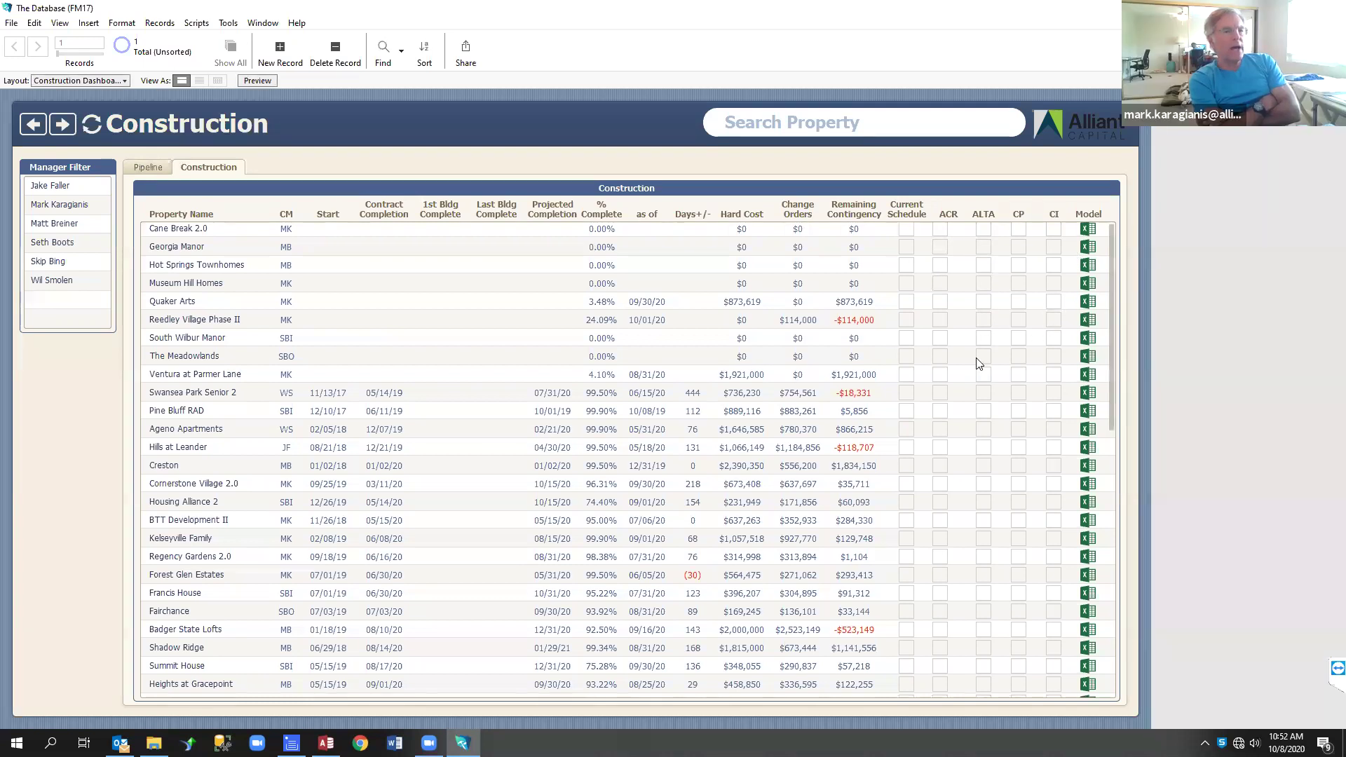
scroll(975, 364, down, 3)
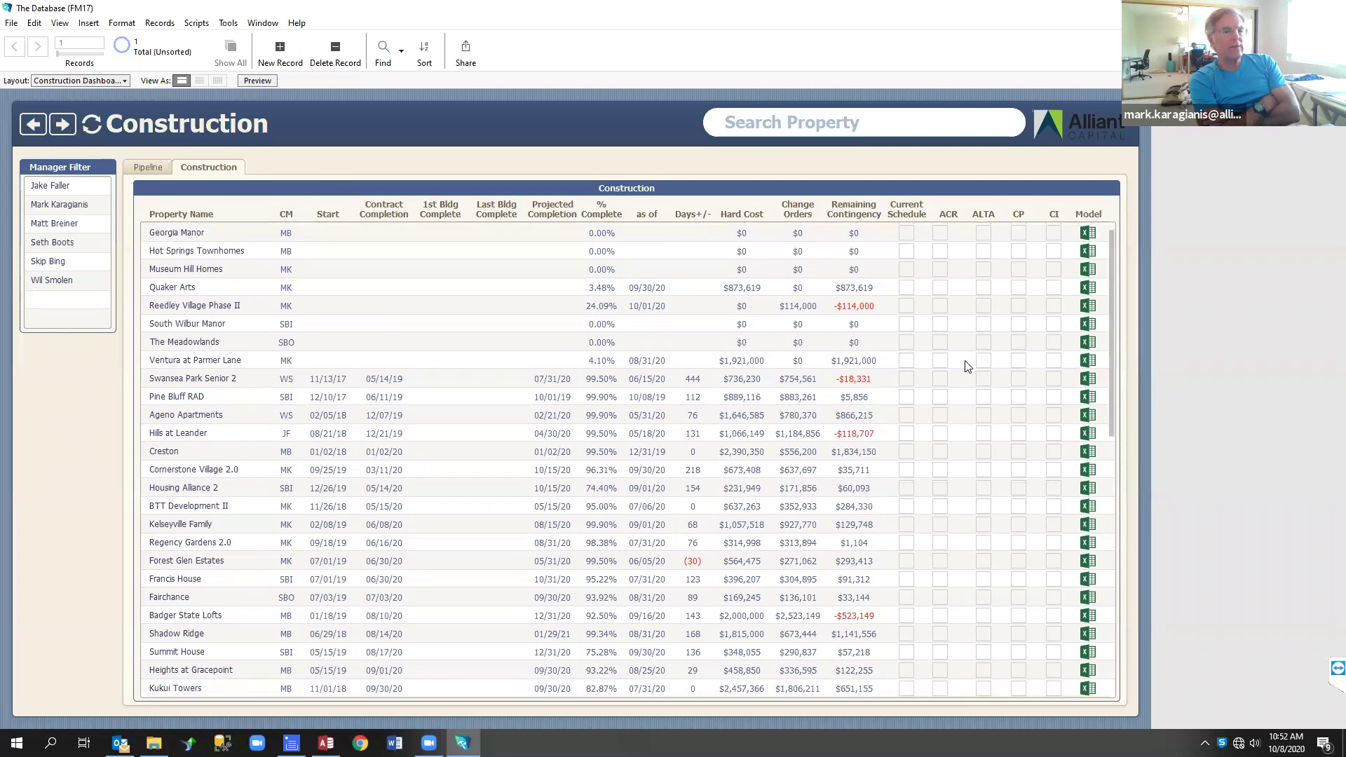
scroll(973, 337, up, 3)
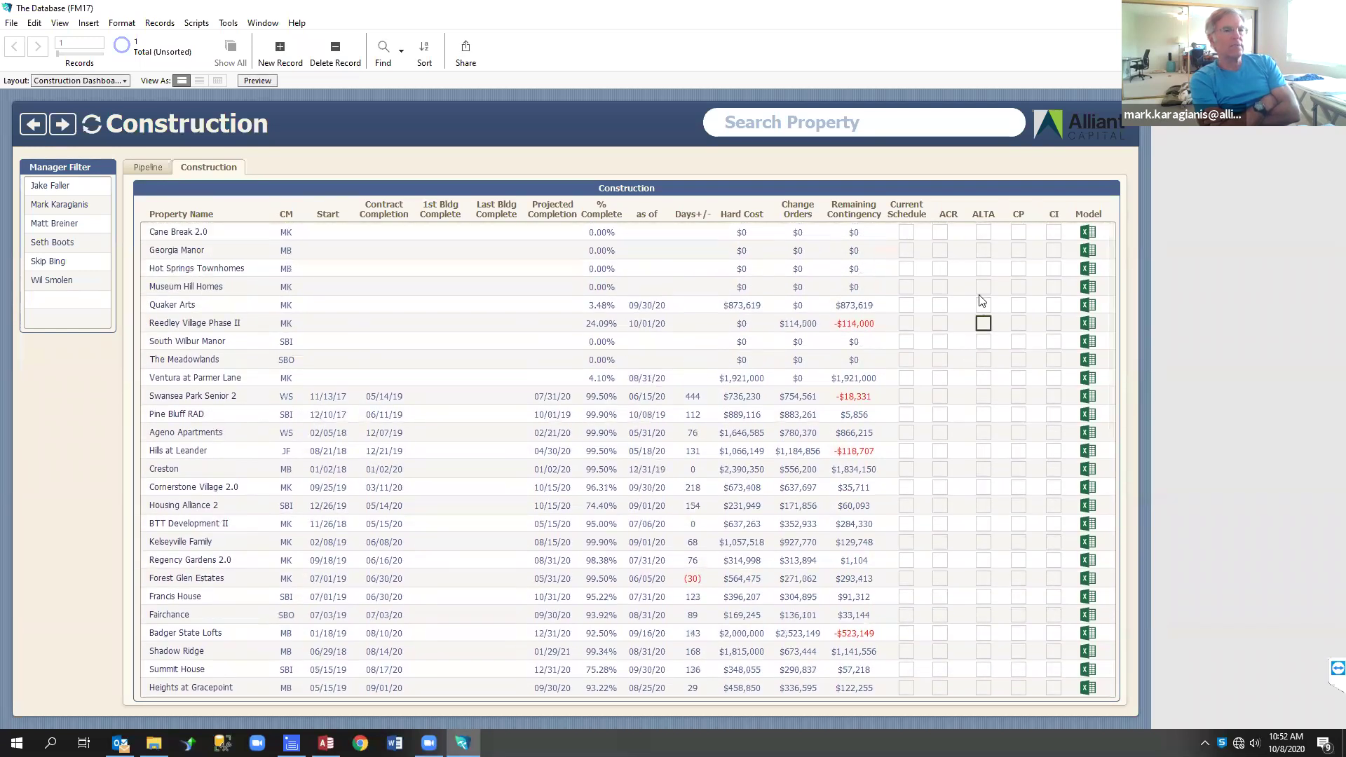
click(983, 270)
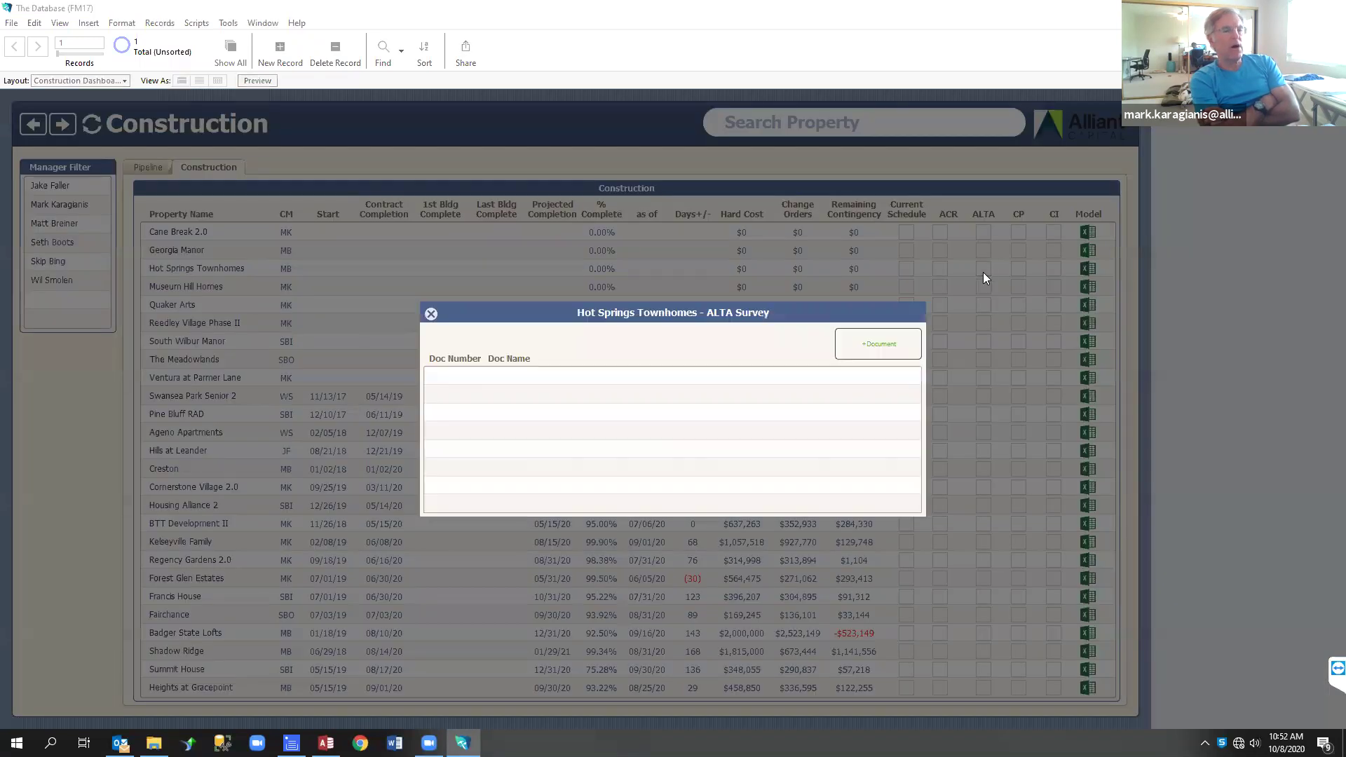
click(431, 314)
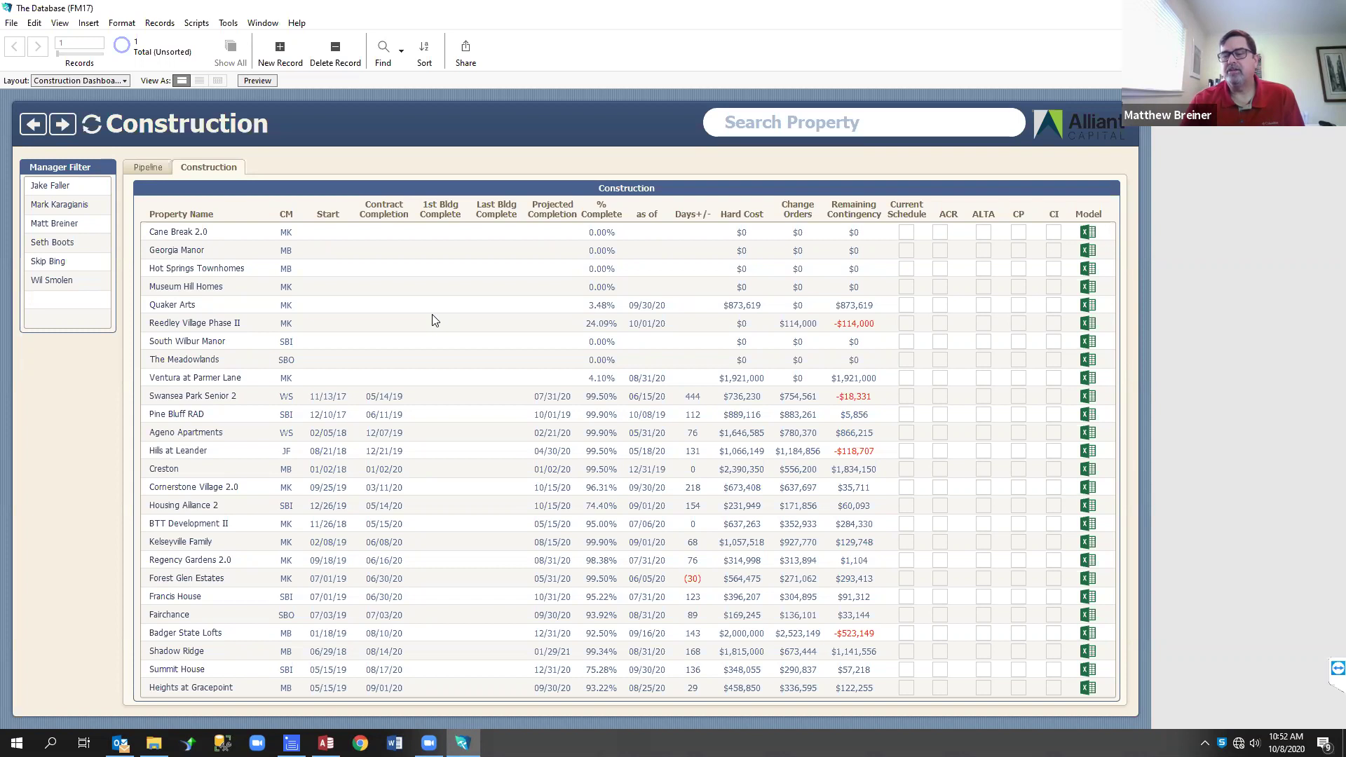
Filter the construction properties by different construction managers in turn, and clear the filter to list all properties again
click(62, 210)
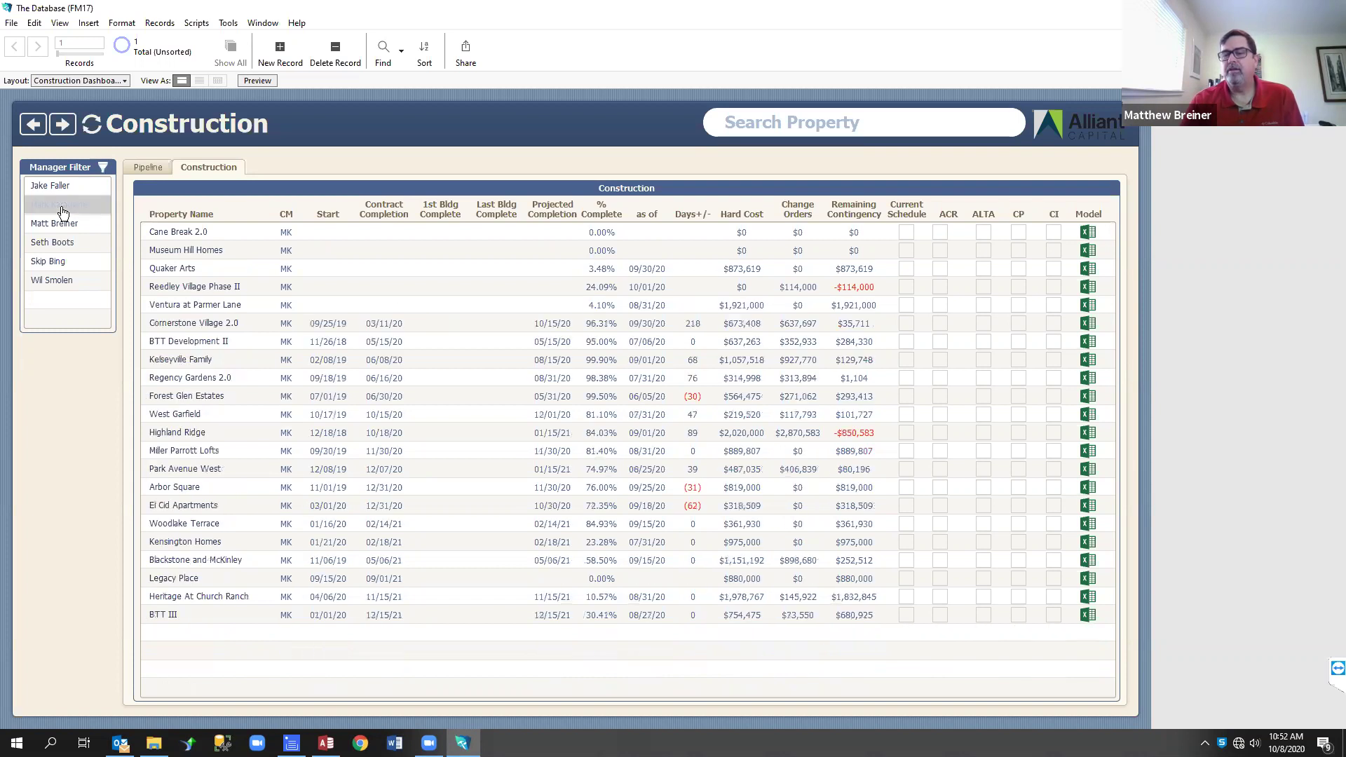
click(58, 225)
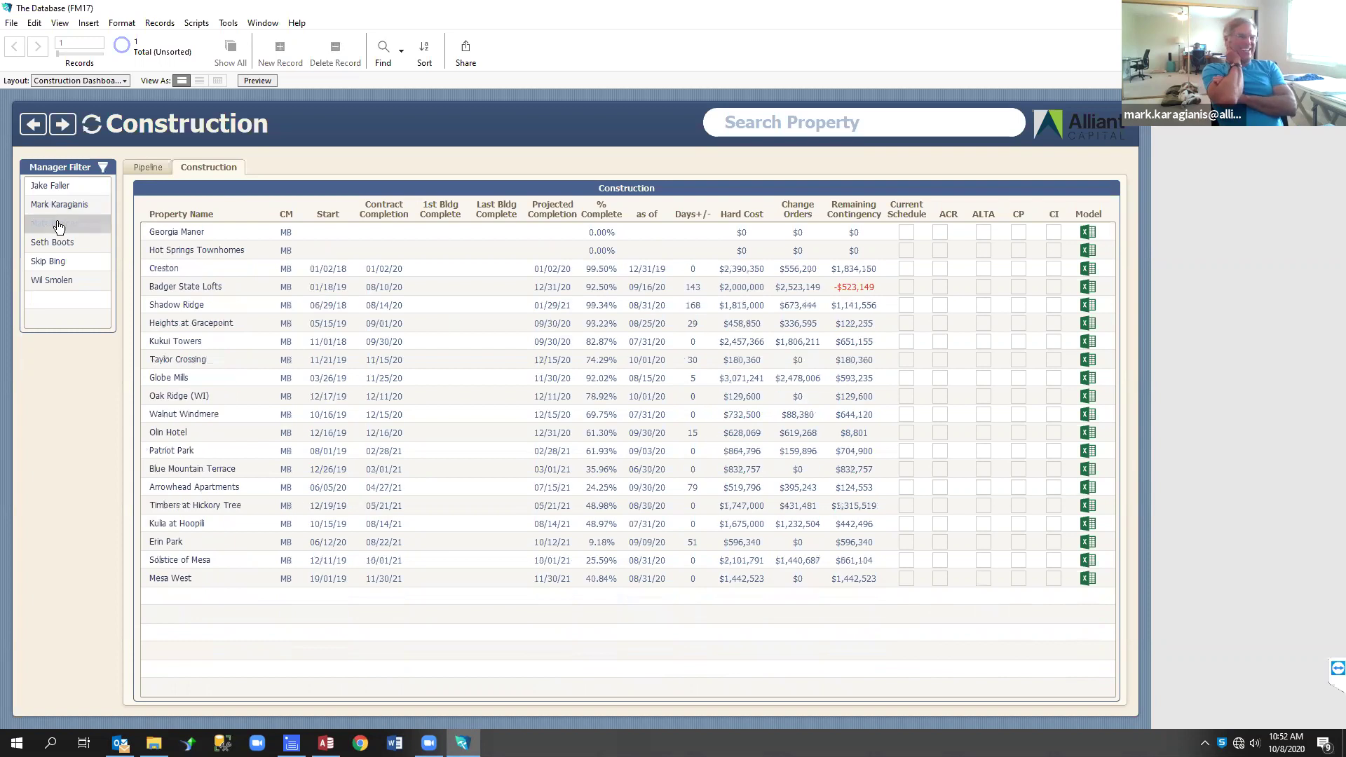
click(56, 245)
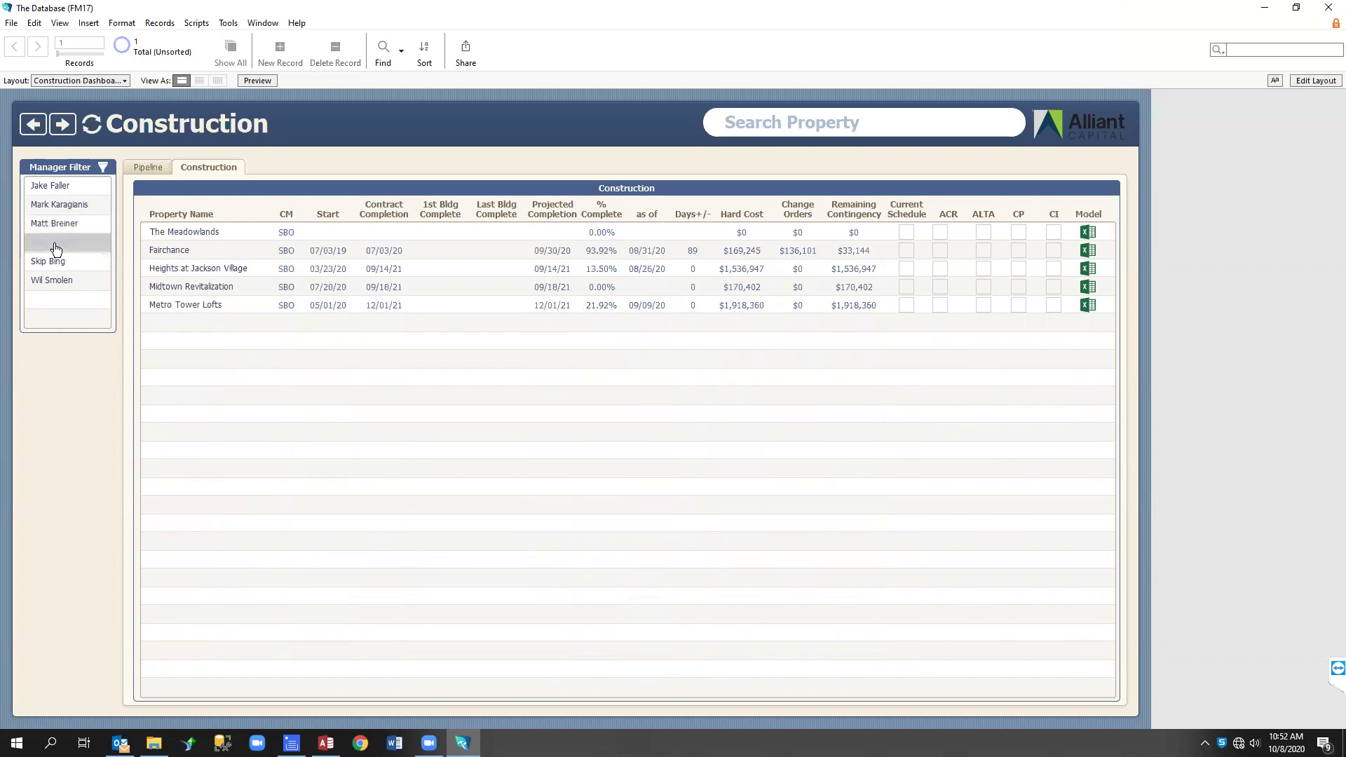
click(59, 264)
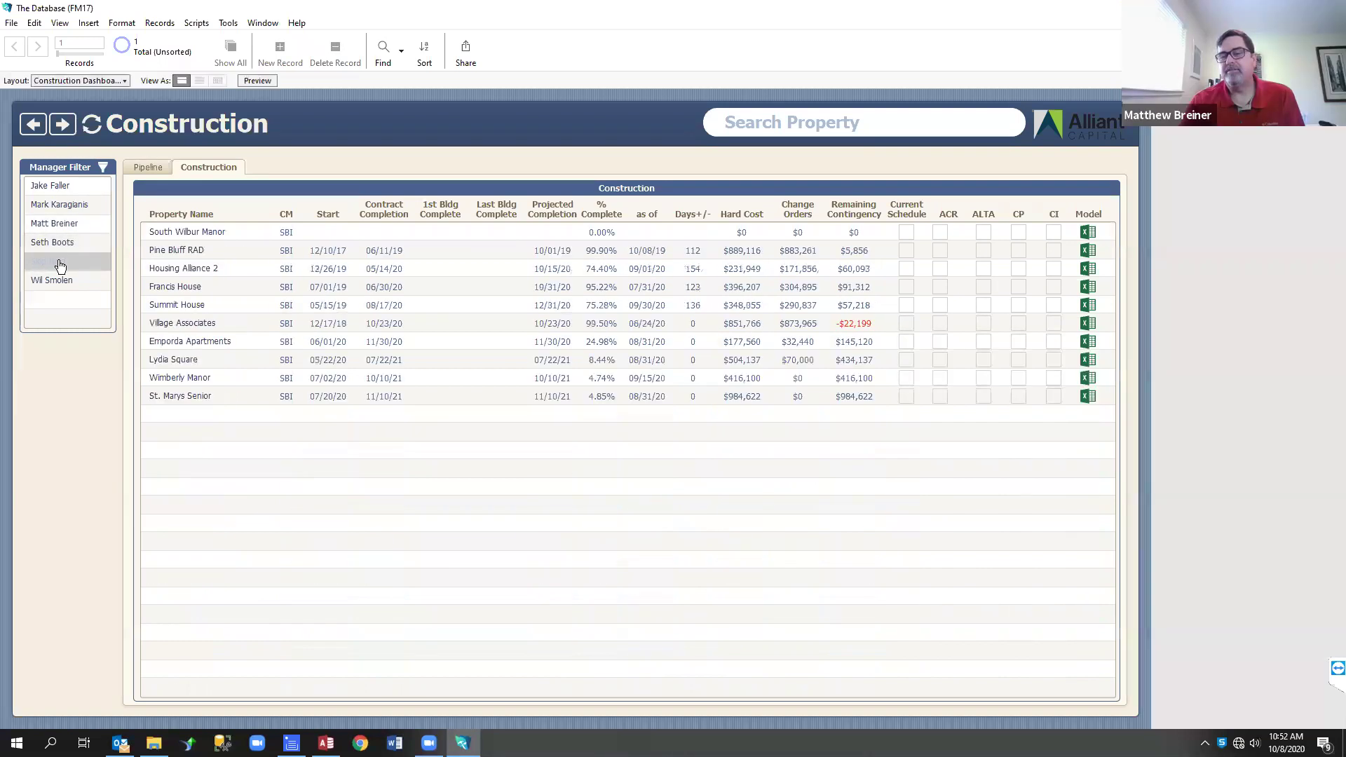
click(62, 281)
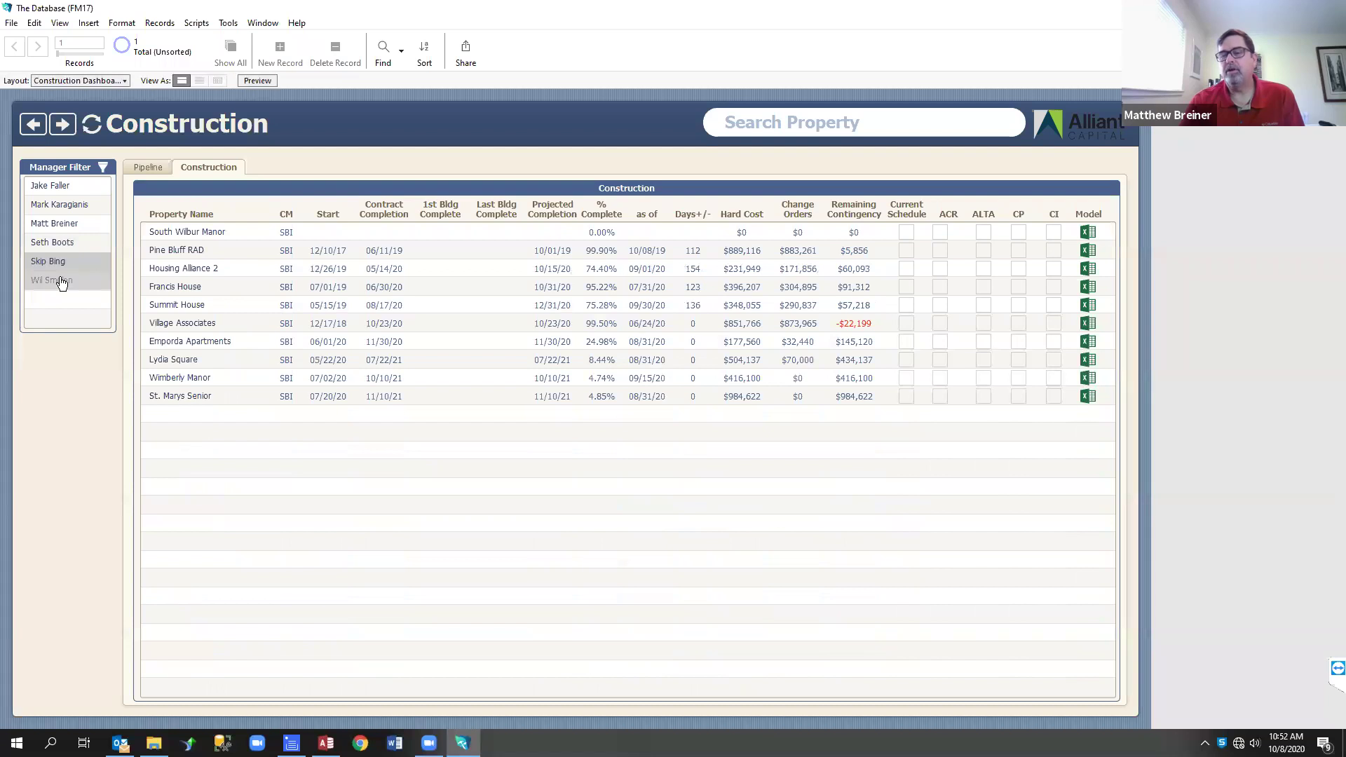
click(102, 169)
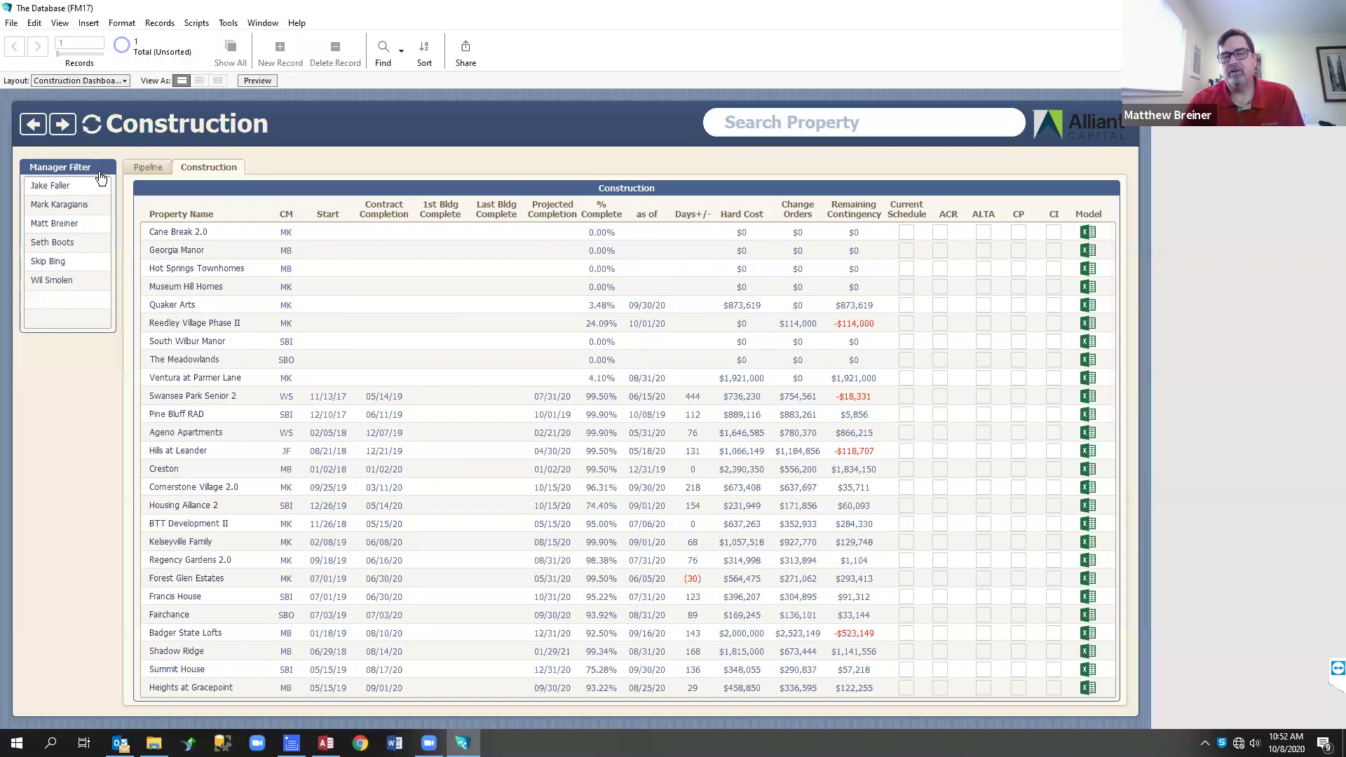
click(78, 188)
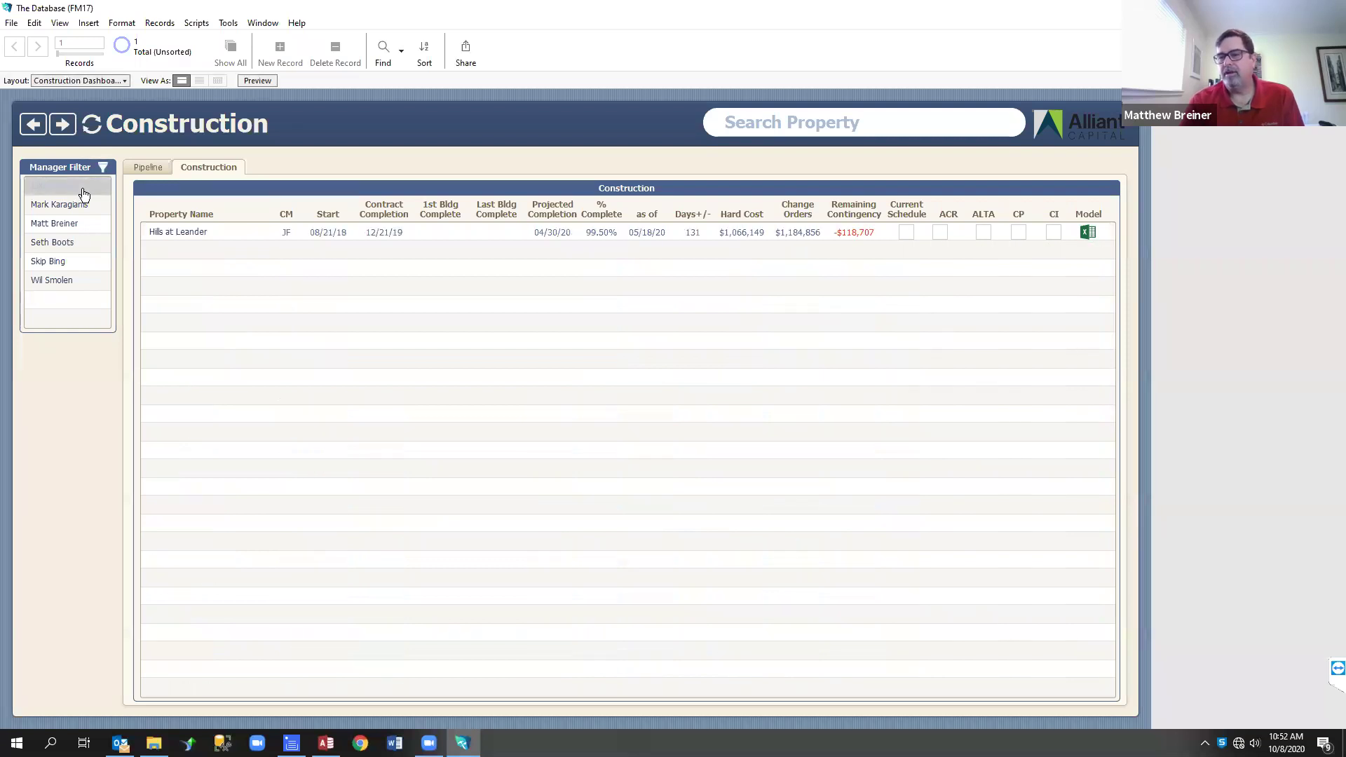
click(104, 170)
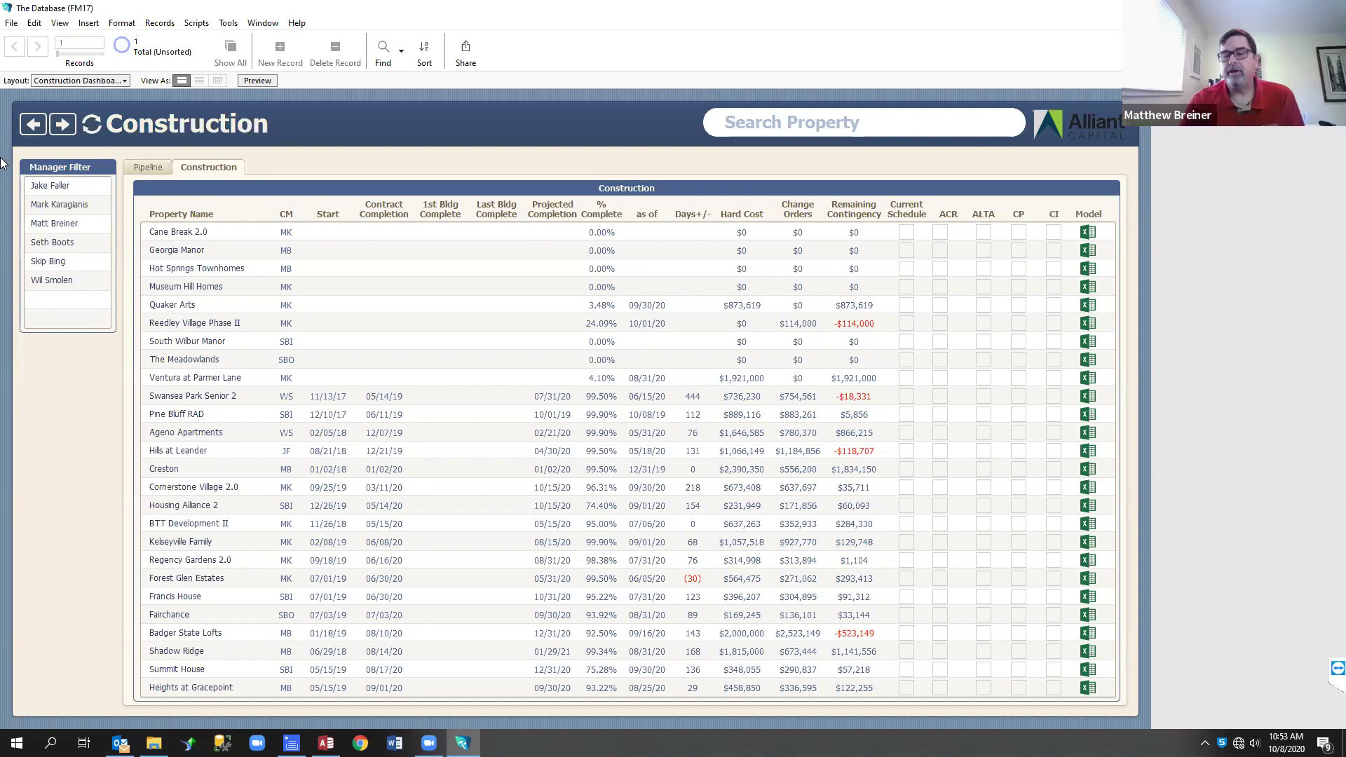
Examine the full list of properties under construction, including their managers, contract completion dates and progress, from first to last property
scroll(436, 361, down, 1)
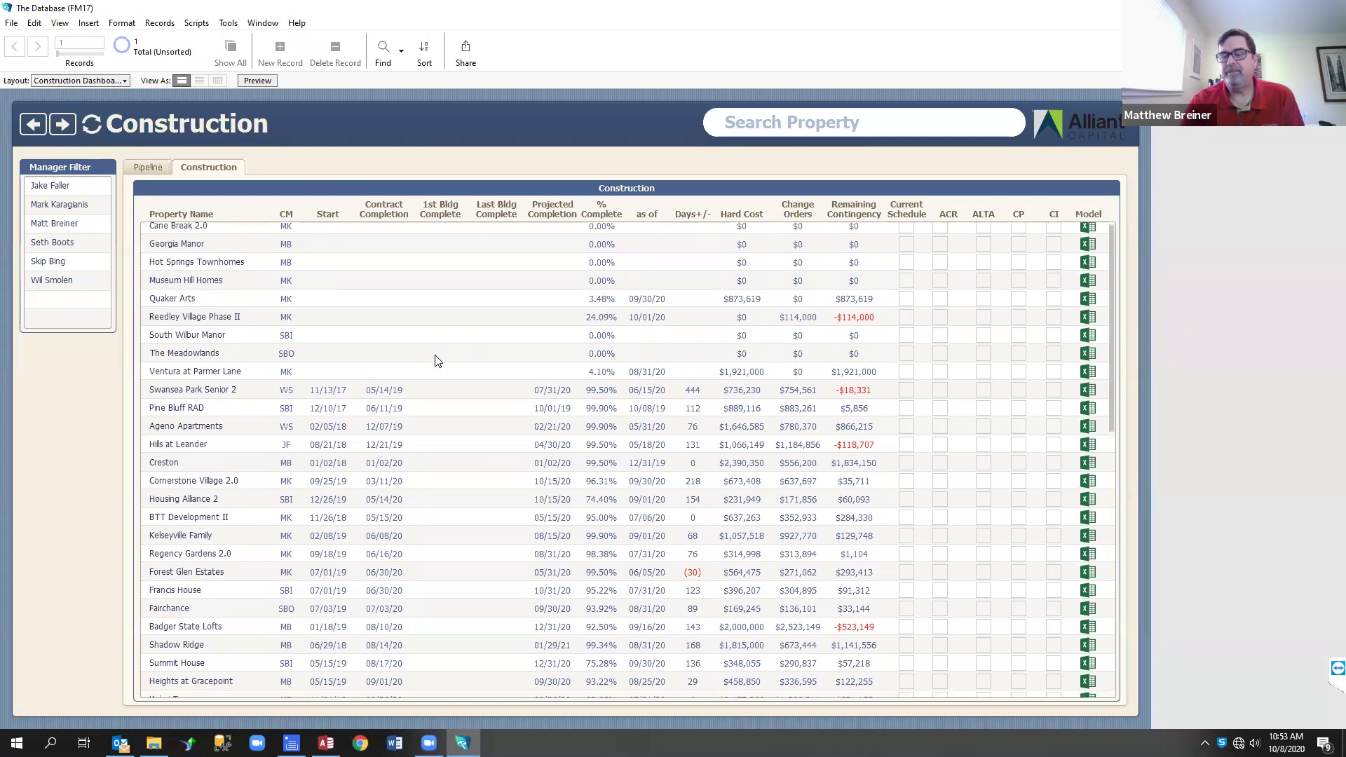
scroll(436, 361, down, 3)
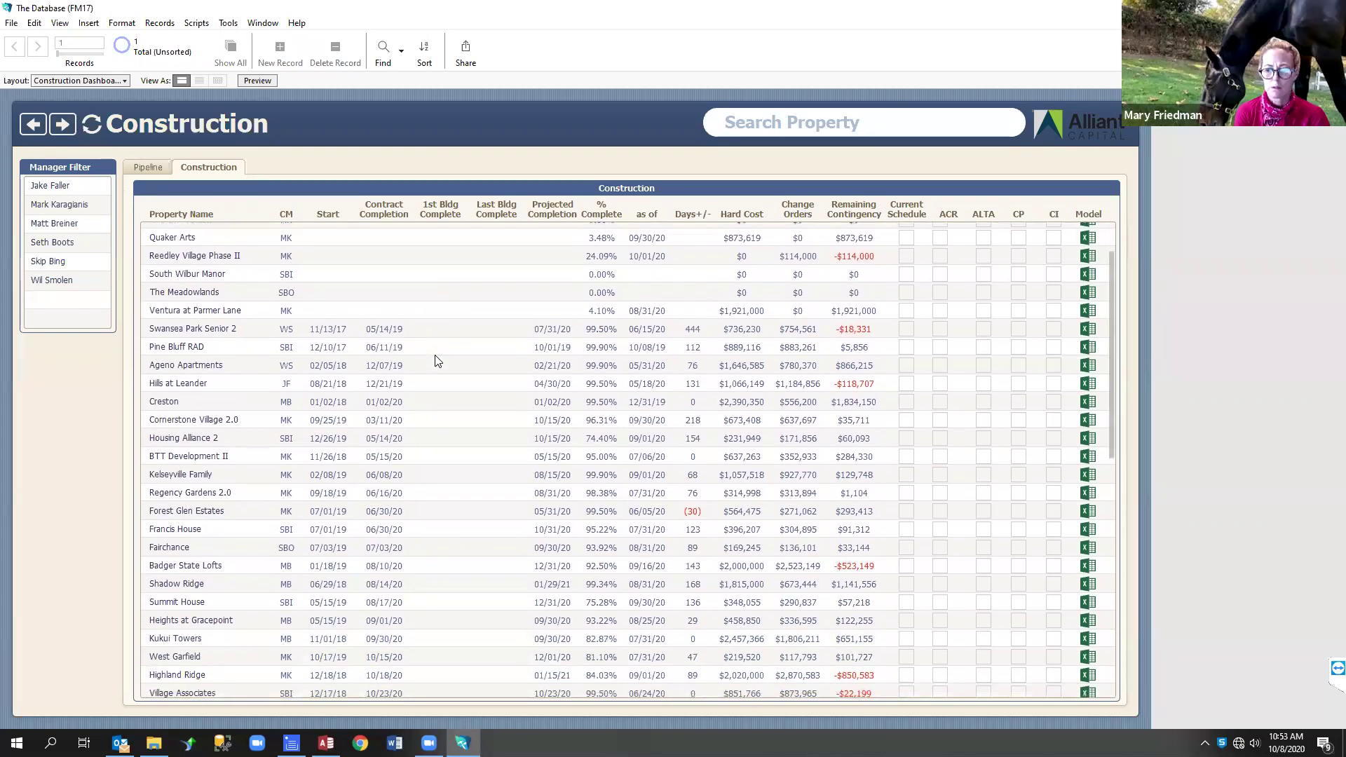
scroll(436, 361, down, 2)
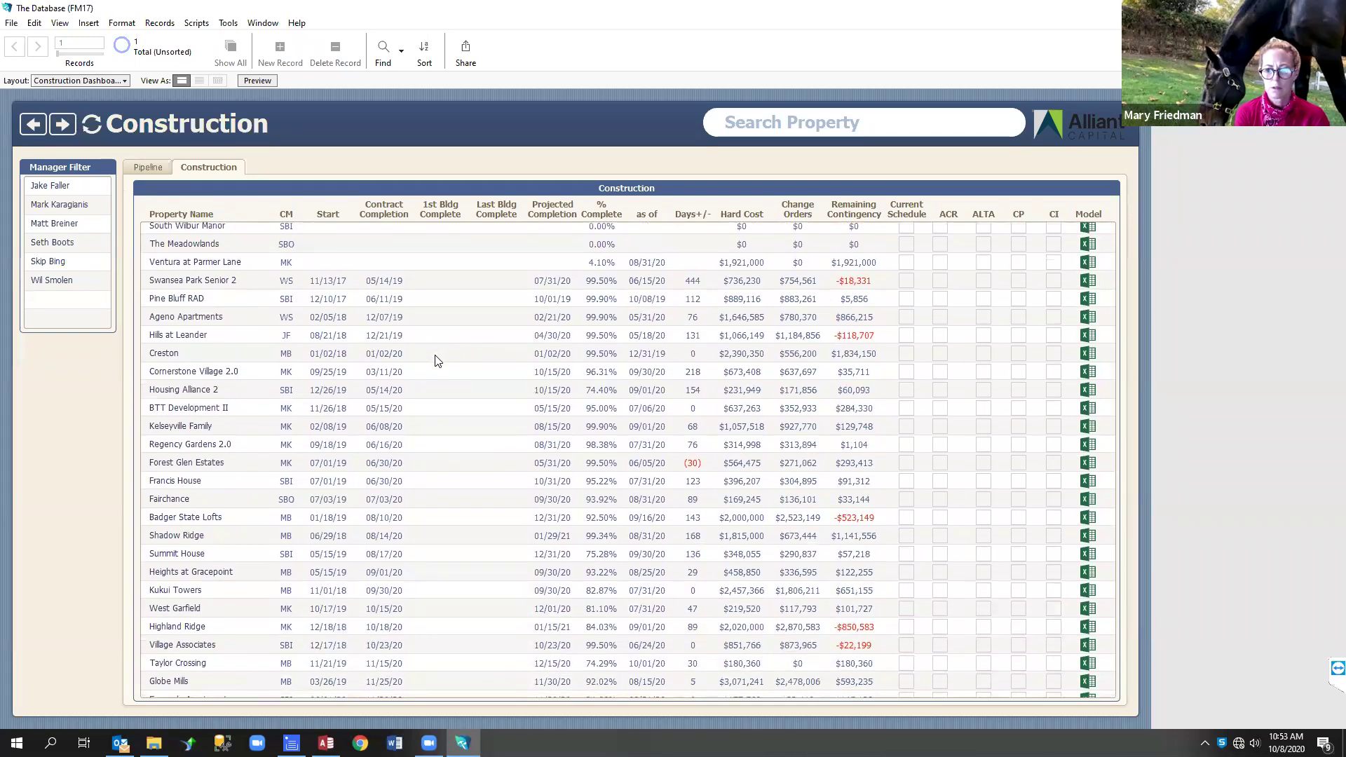
scroll(436, 361, up, 3)
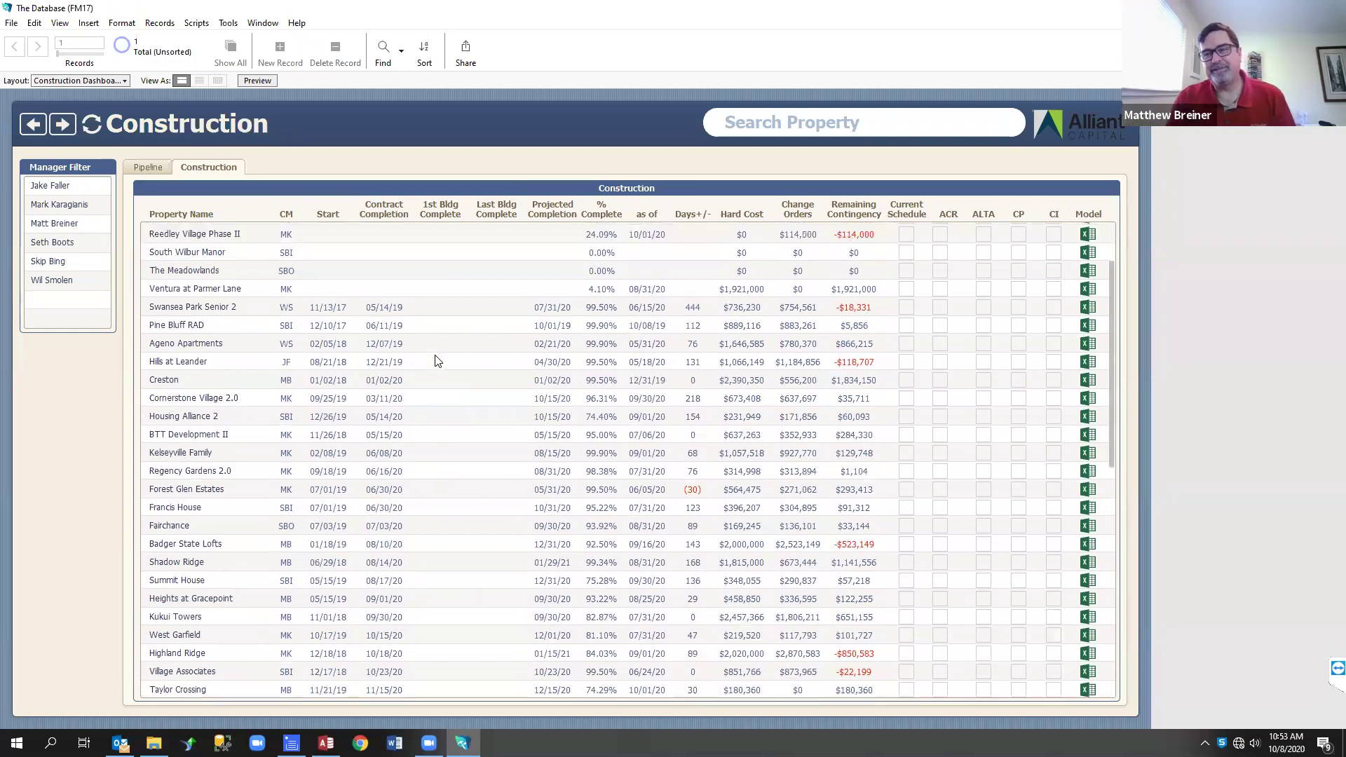
scroll(436, 361, up, 4)
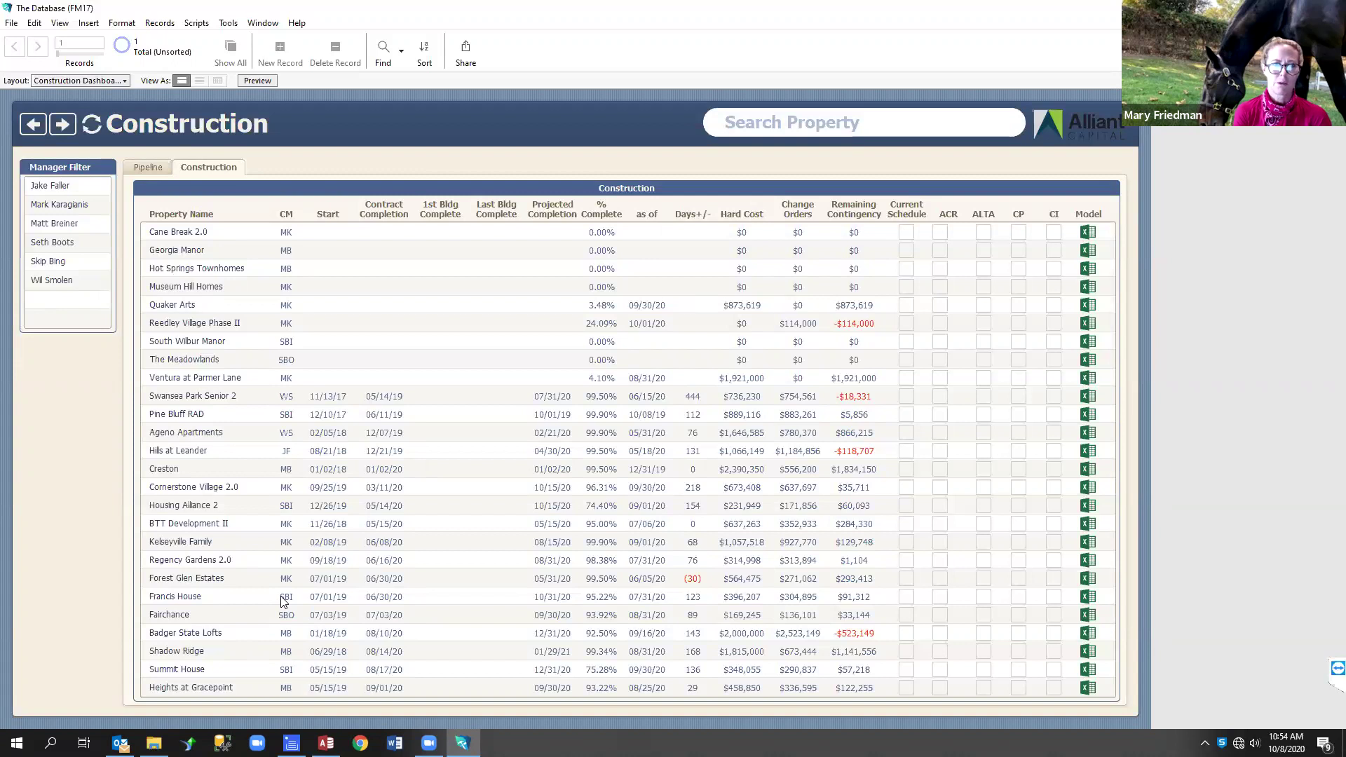
scroll(404, 522, down, 3)
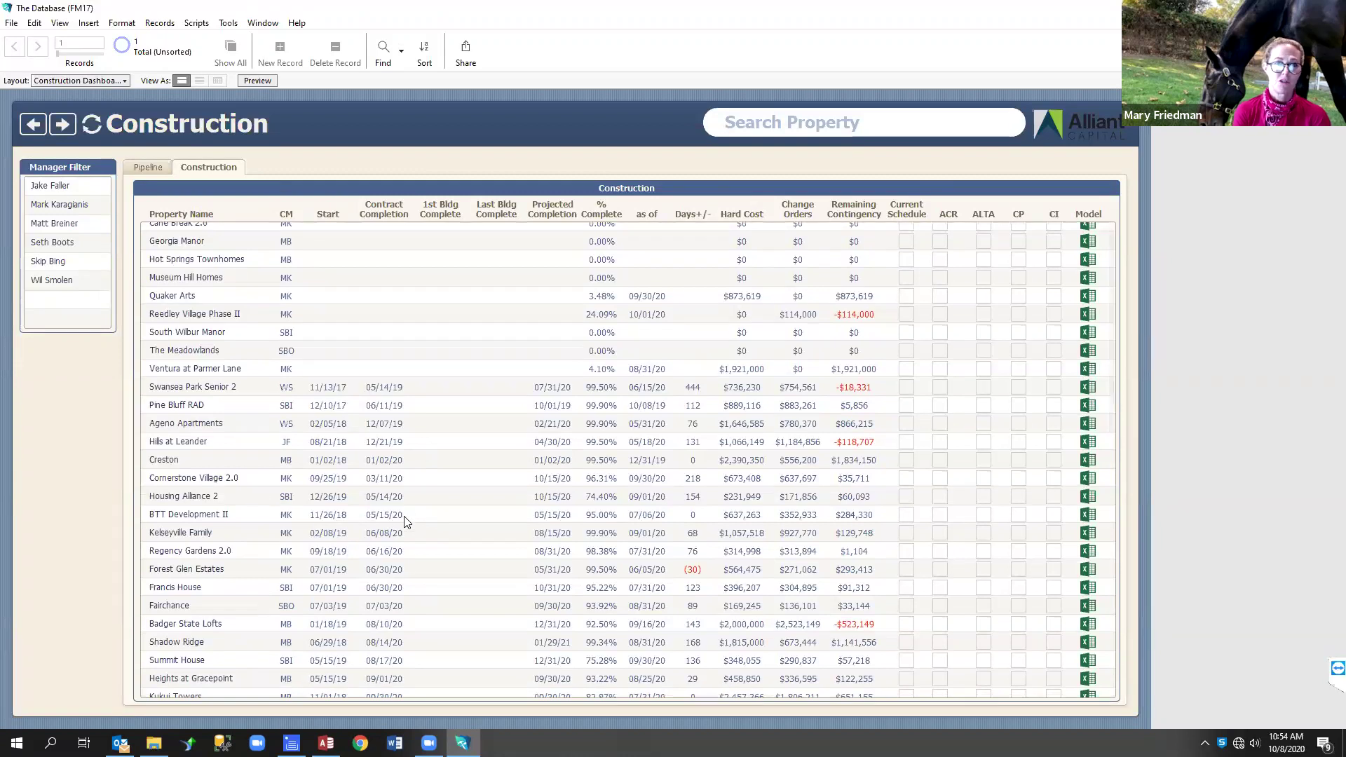
scroll(405, 523, down, 5)
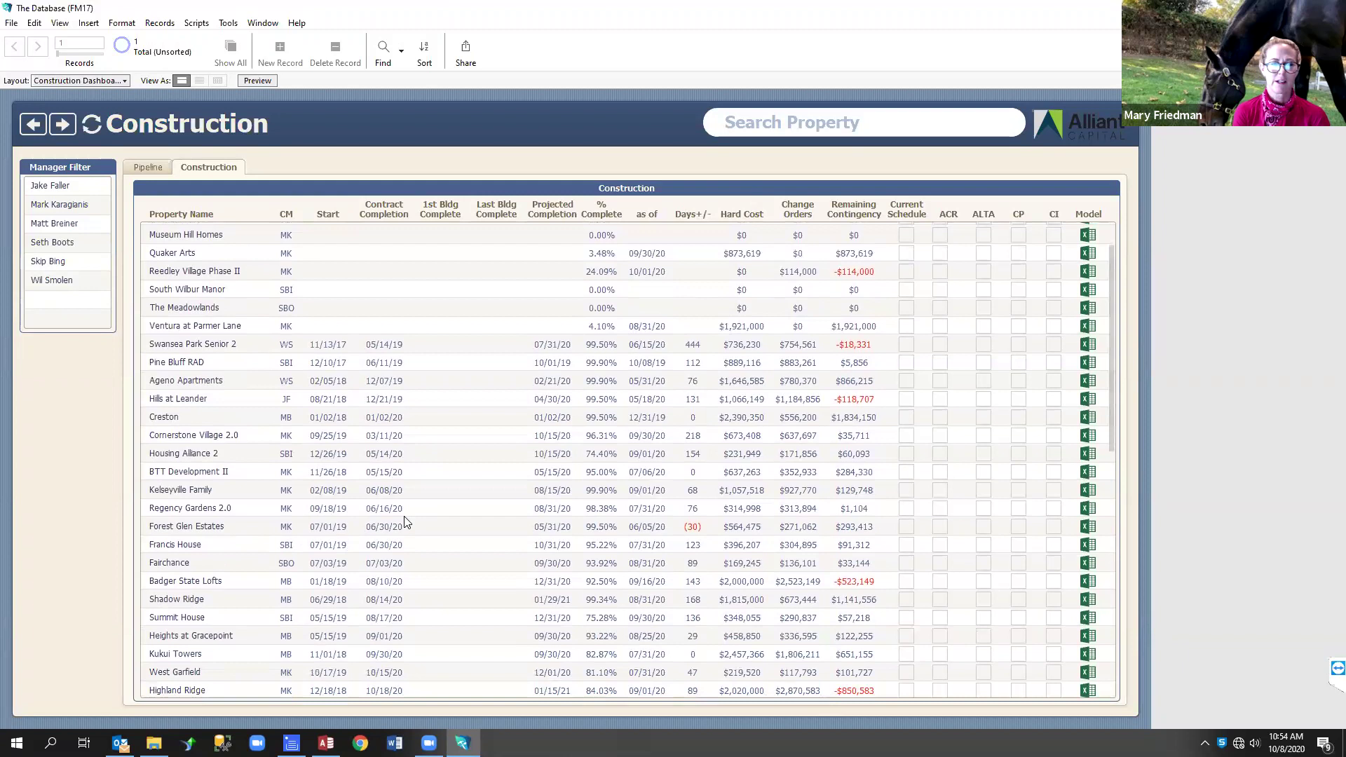
scroll(404, 522, down, 14)
scroll(404, 522, down, 1)
scroll(404, 523, down, 5)
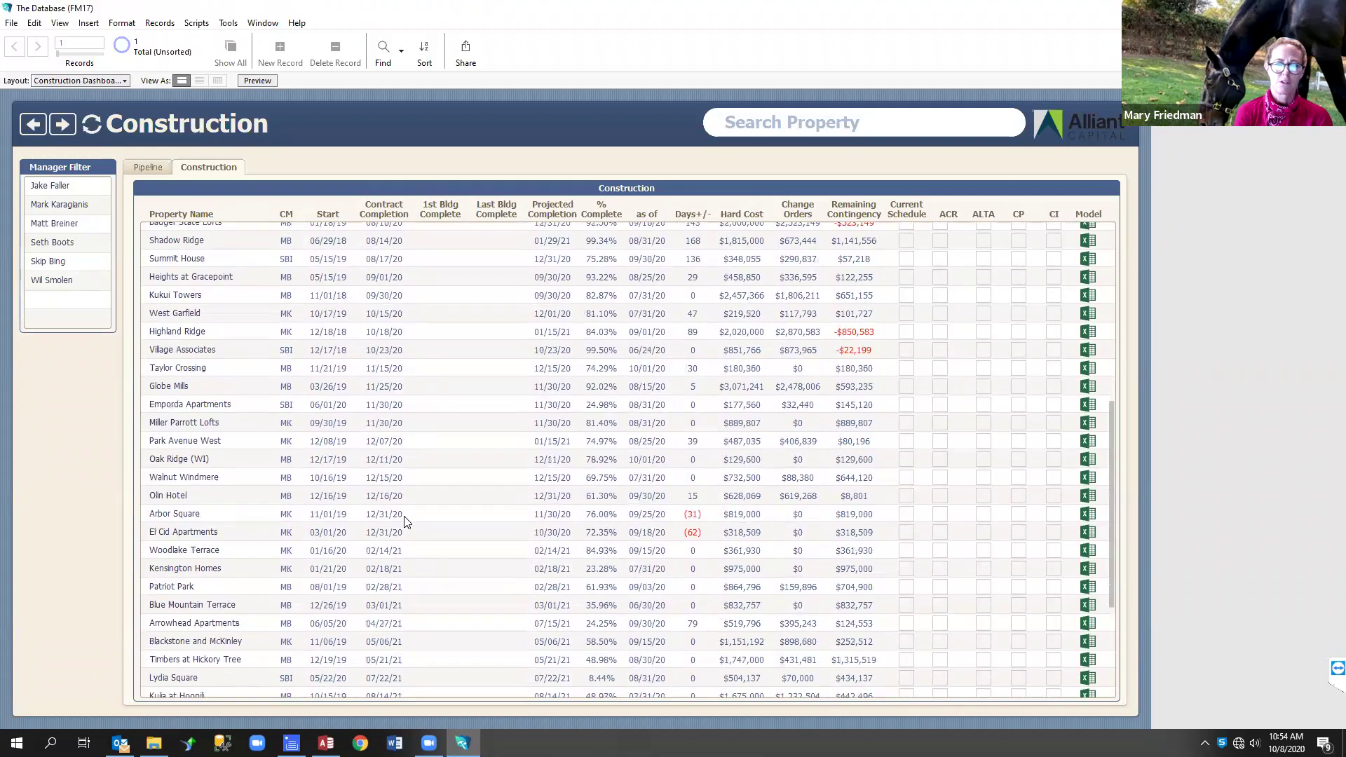
scroll(405, 523, down, 6)
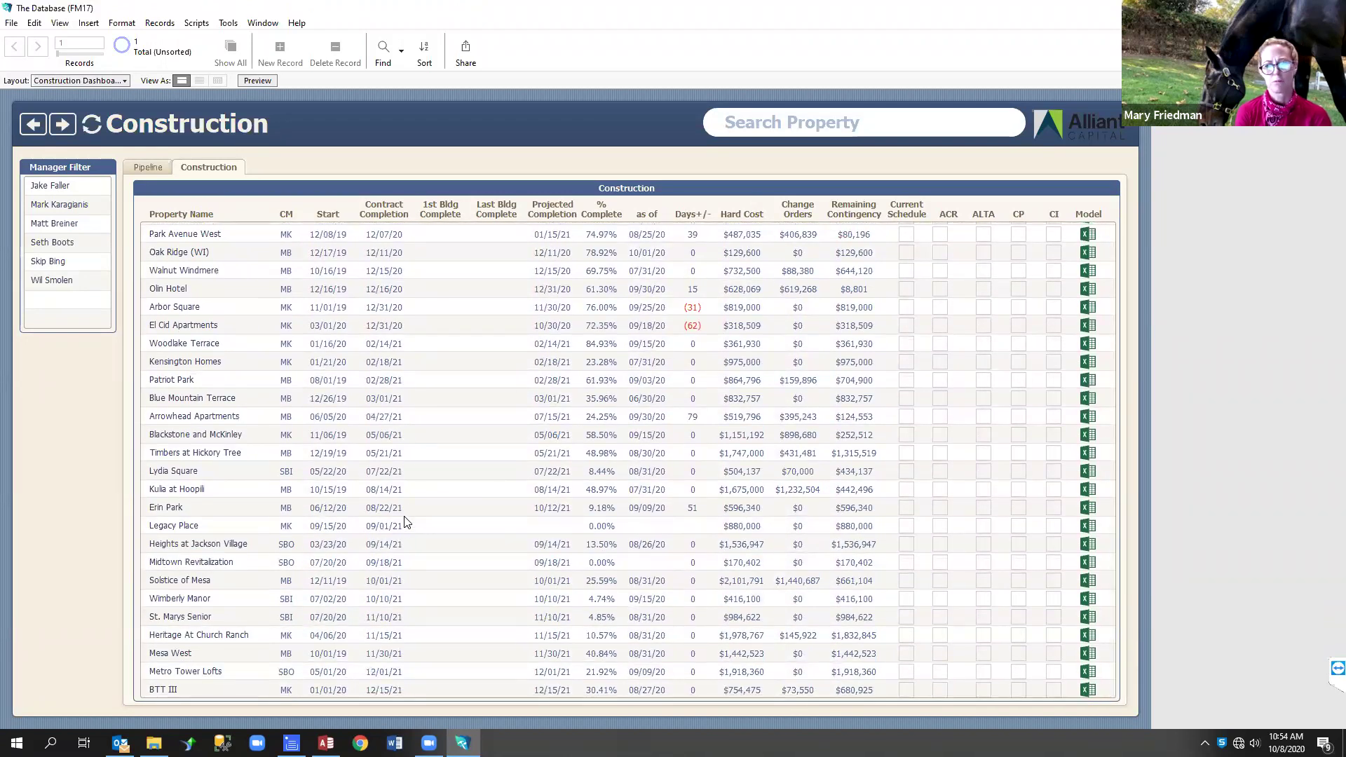
scroll(404, 522, up, 1)
scroll(405, 522, up, 2)
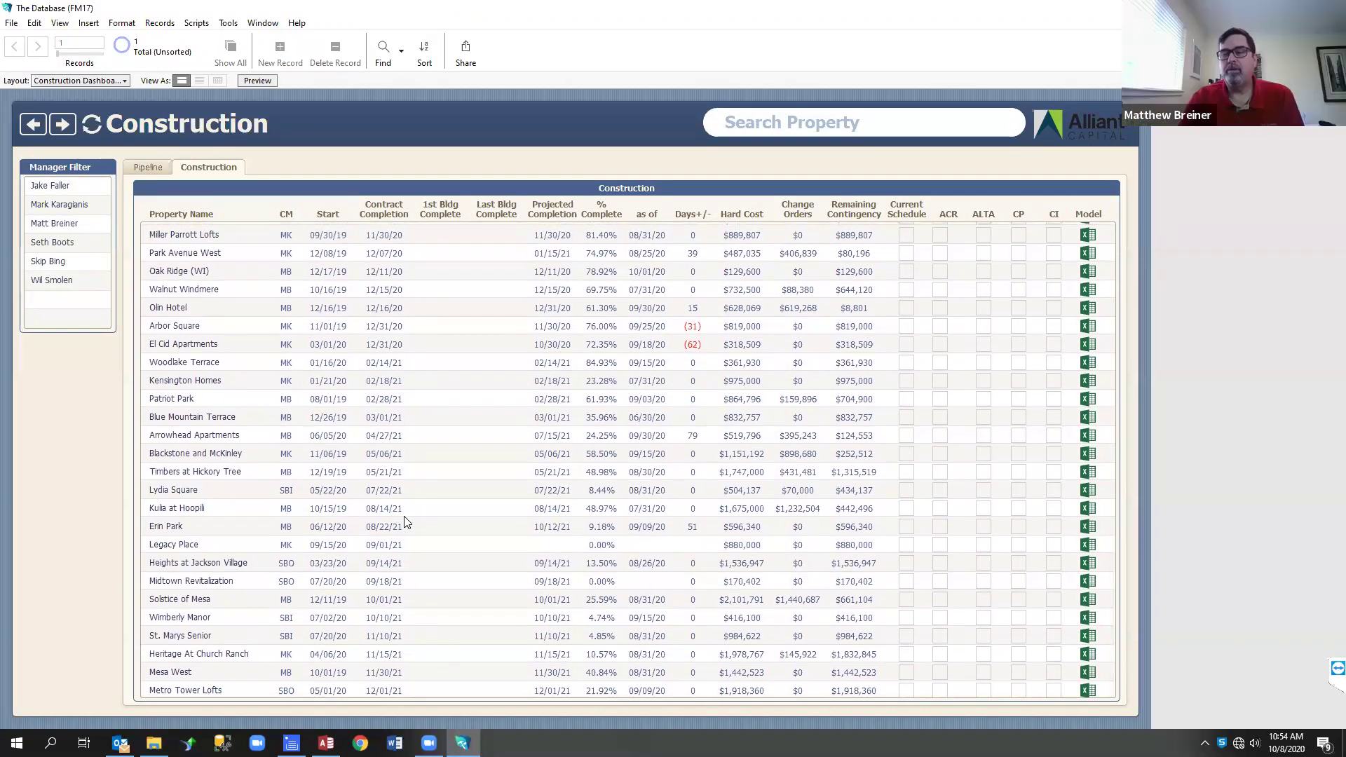
scroll(405, 522, up, 5)
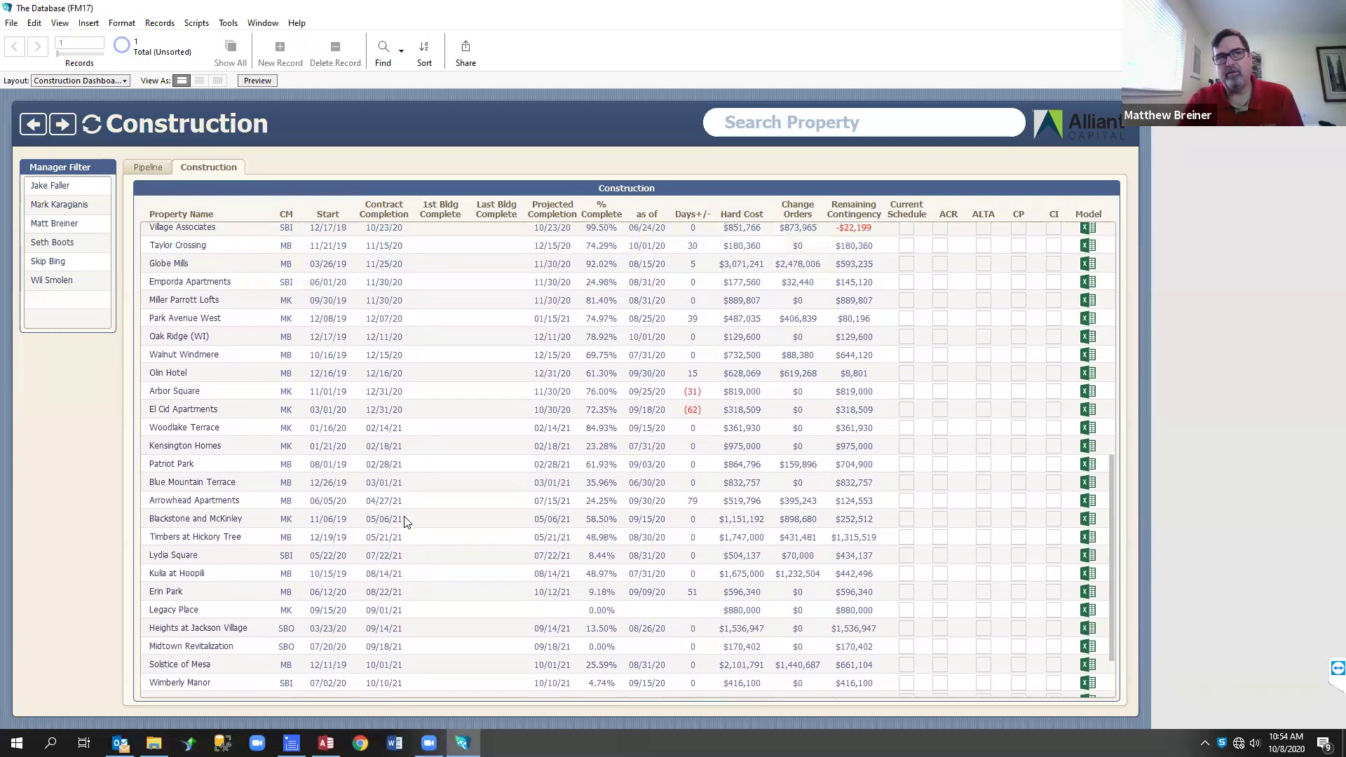
scroll(405, 522, up, 15)
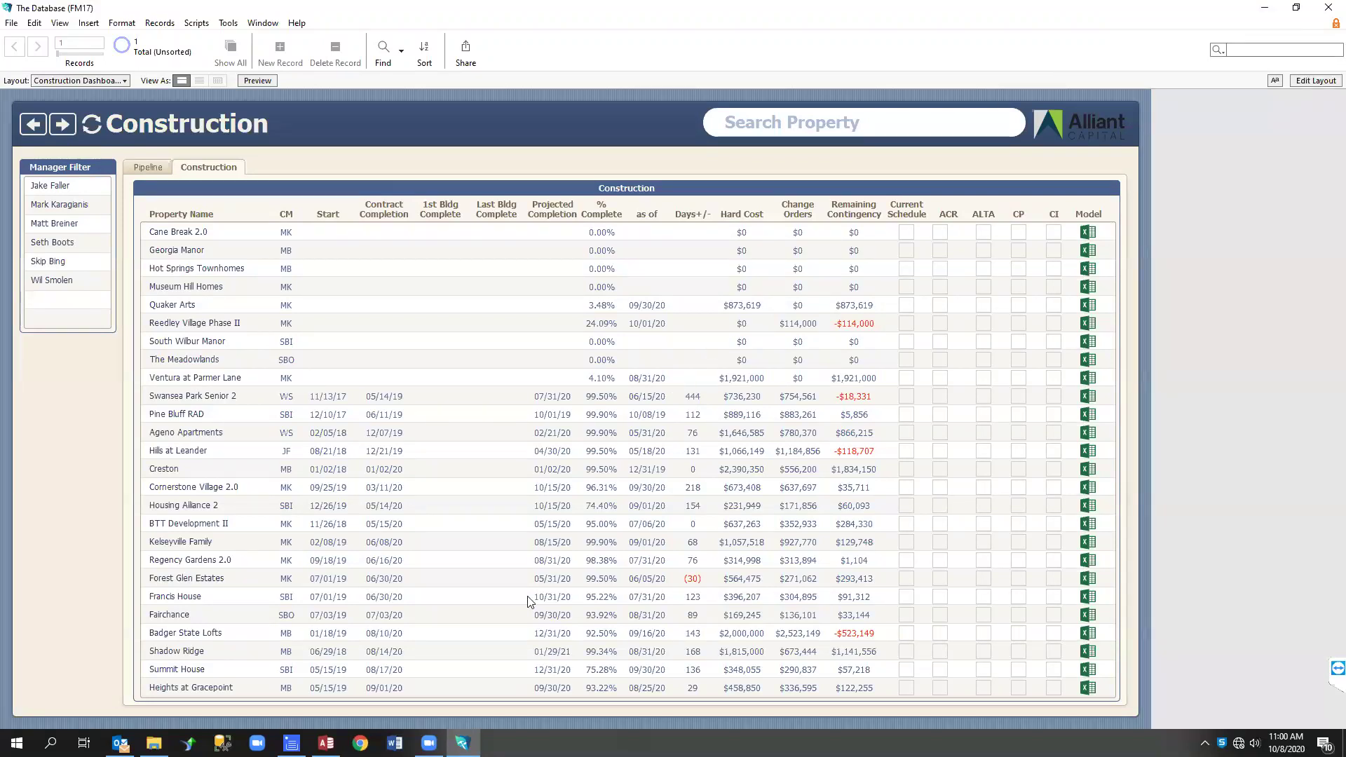
Open Cane Break 2.0 from the construction list, view its Reportable Events and return to the Construction dashboard
click(463, 743)
click(463, 743)
click(180, 232)
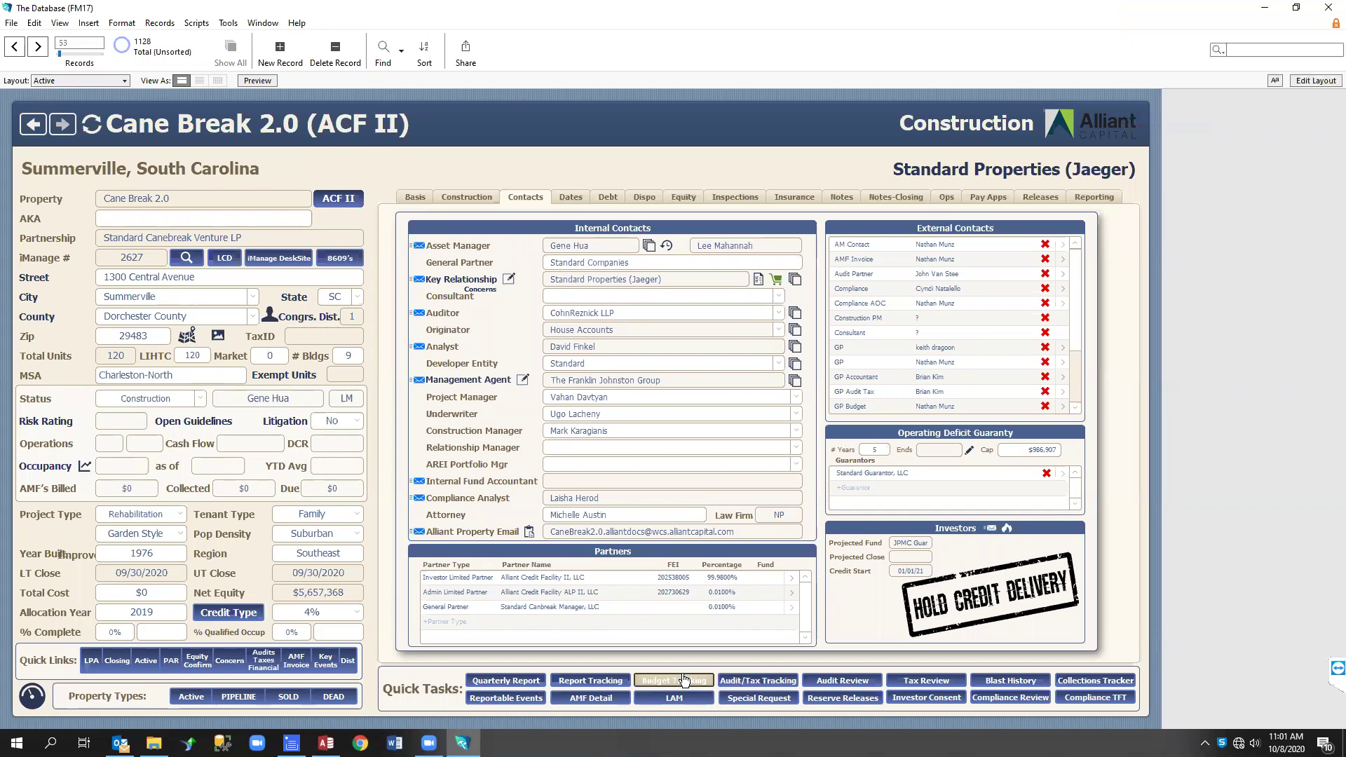
click(530, 701)
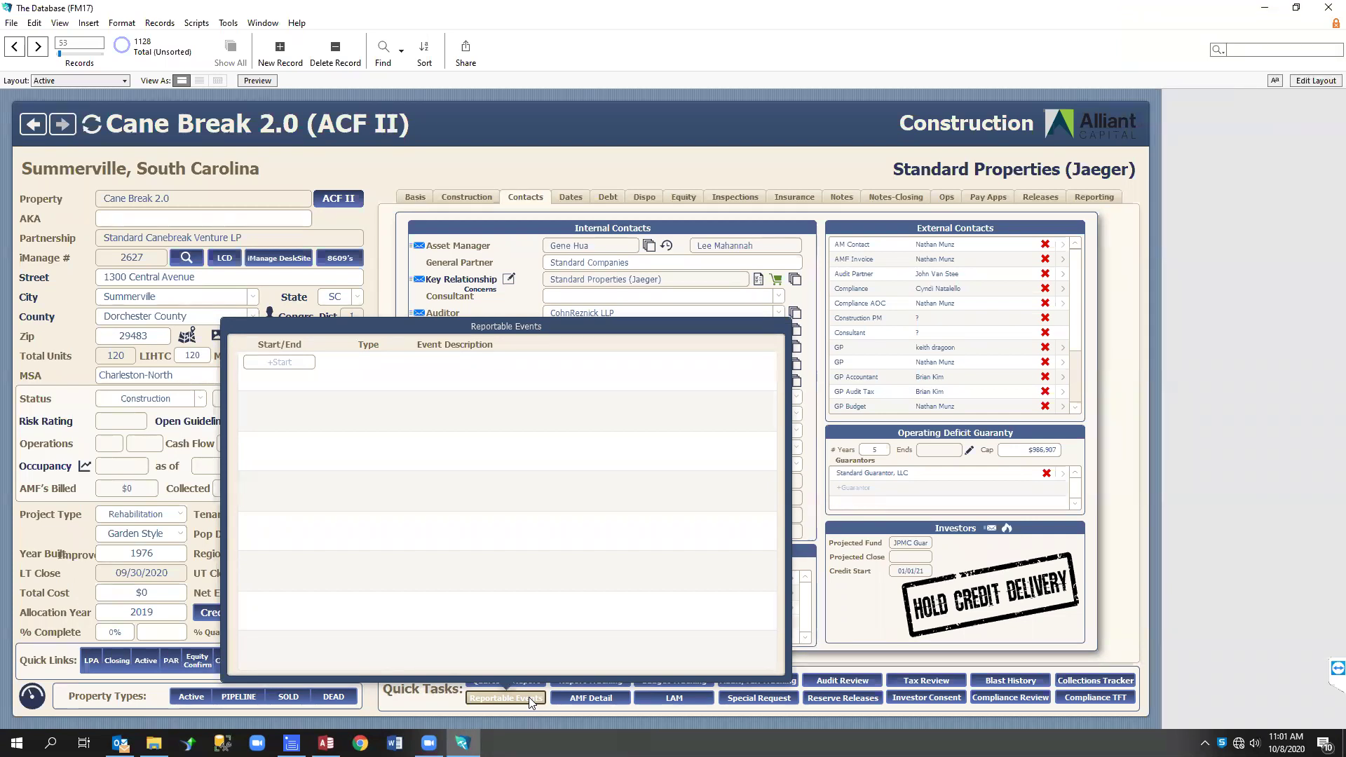
click(373, 709)
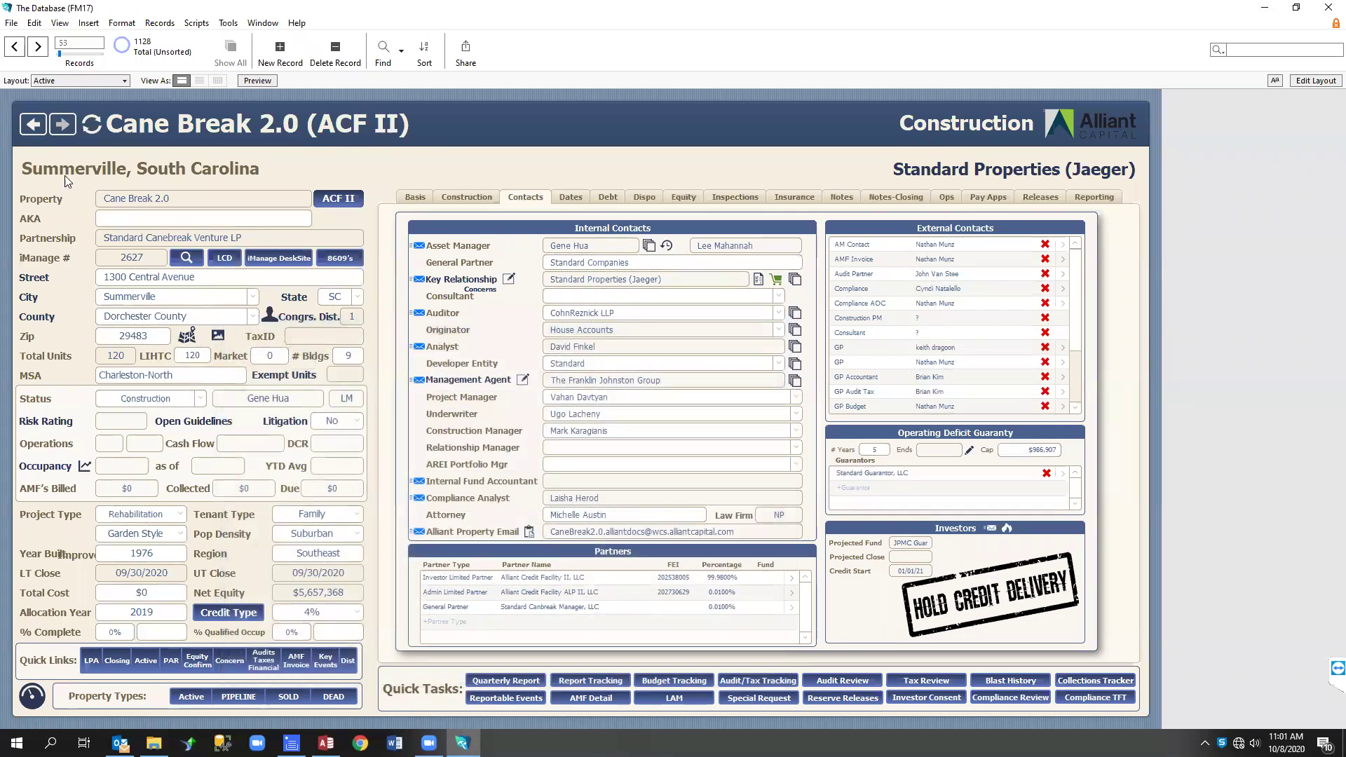
click(33, 124)
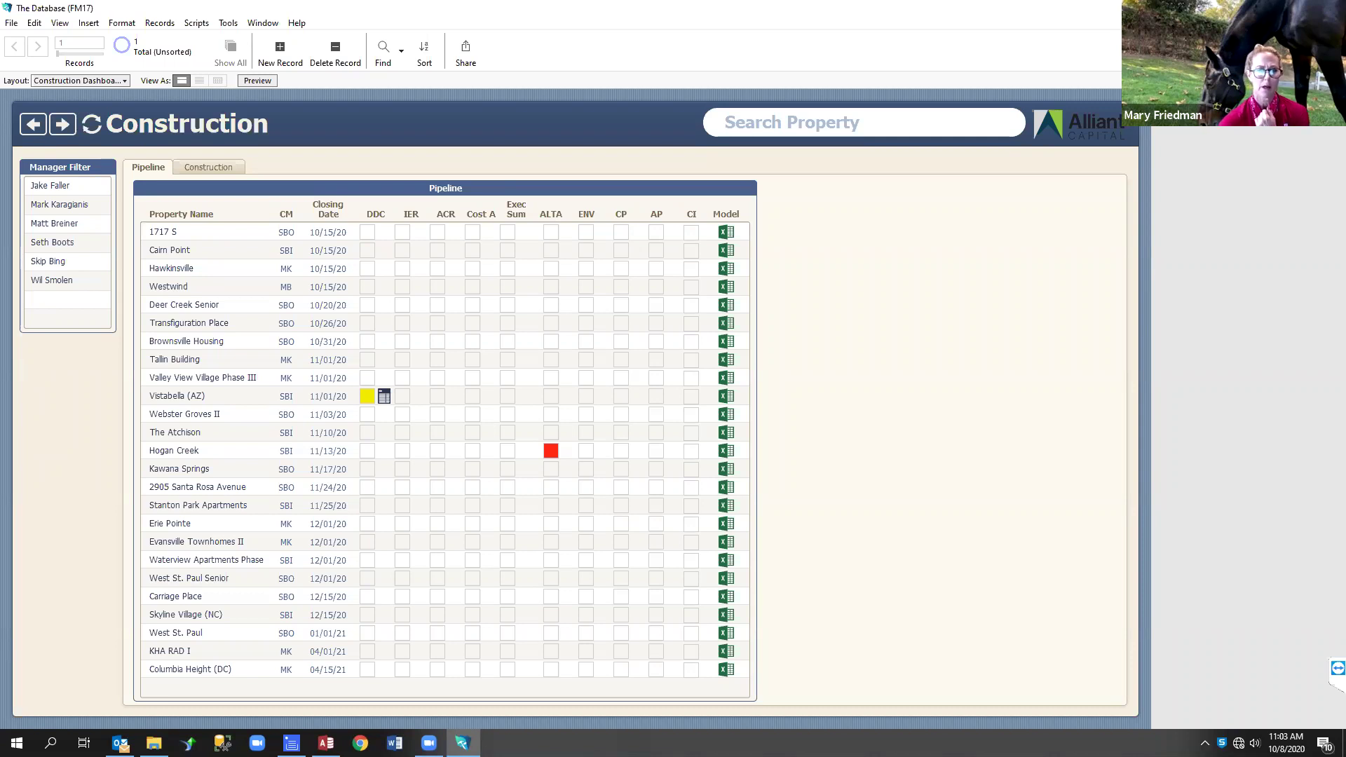
View the ALTA Survey documents flagged red for Hogan Creek in the Pipeline list and close them
click(551, 452)
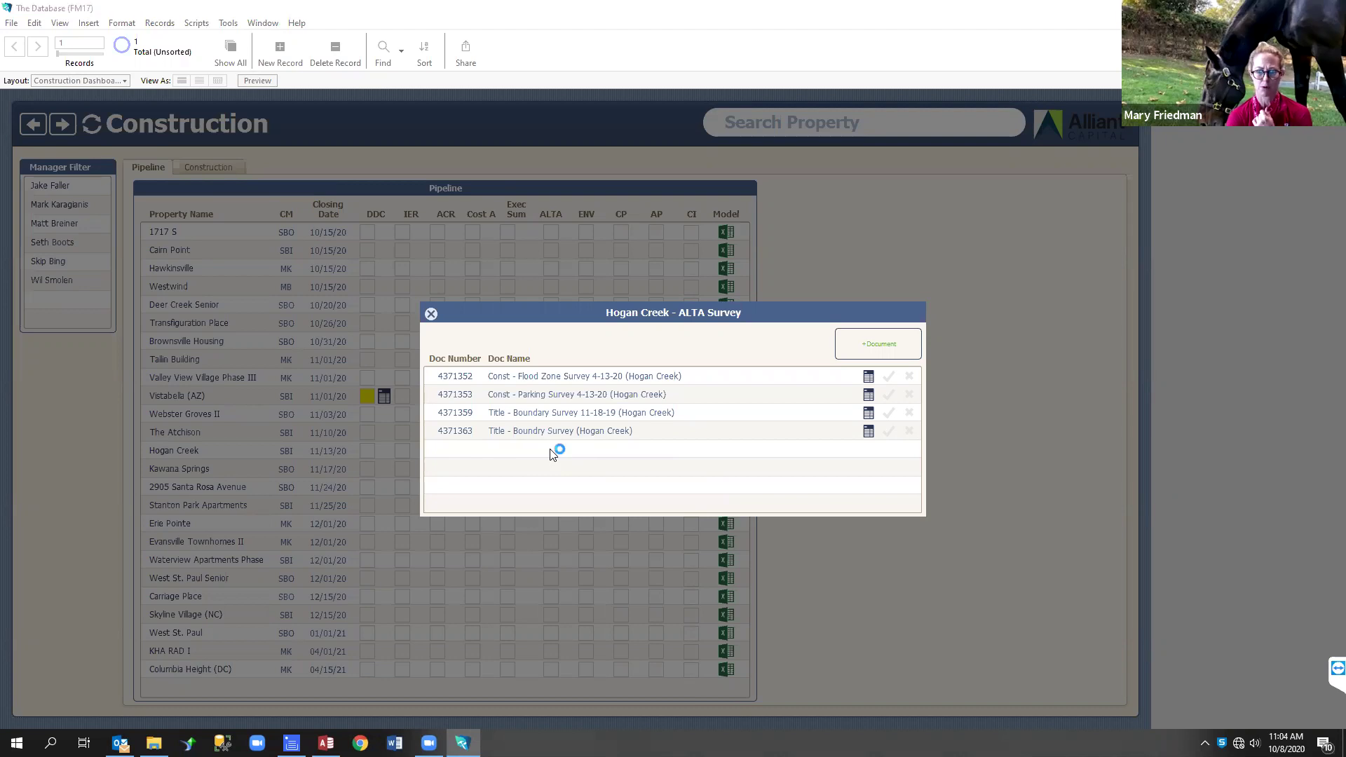
click(430, 314)
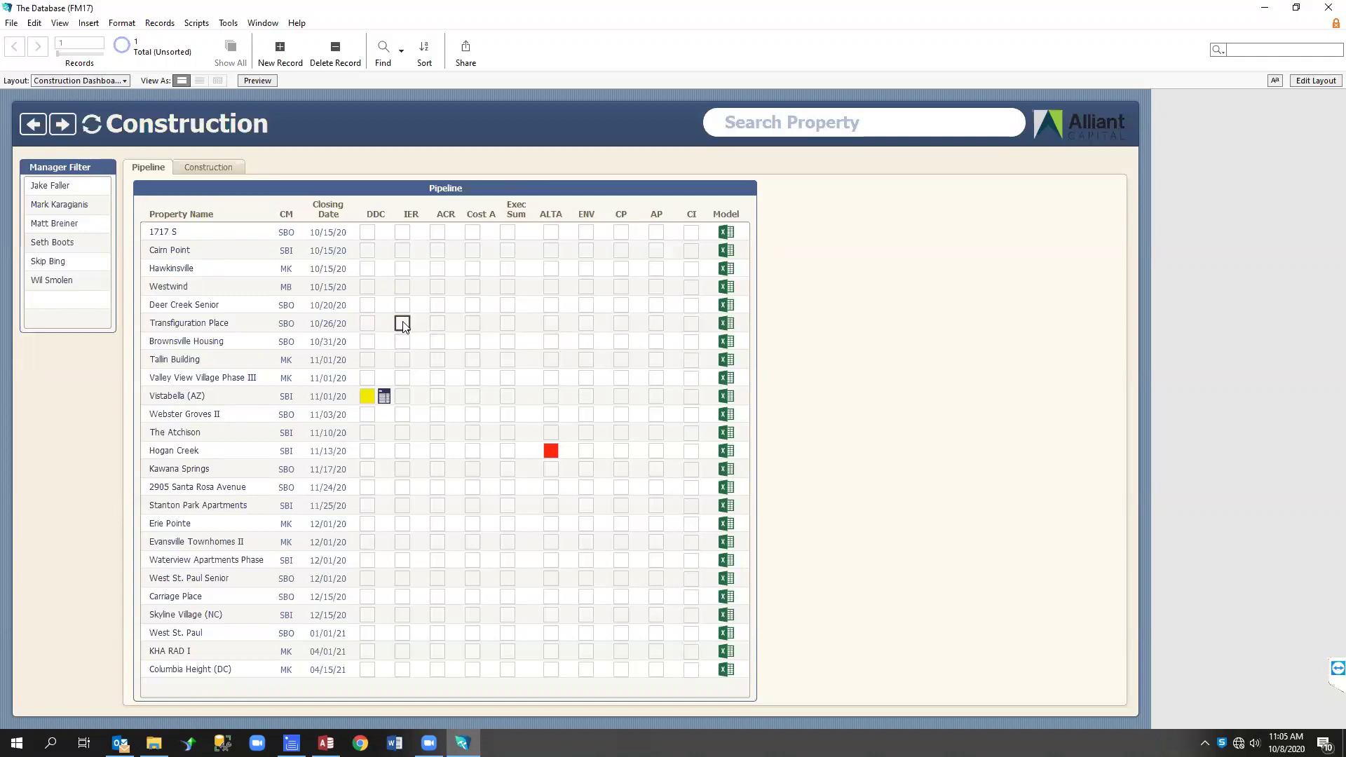
Request the DD Checklist document for Vistabella (AZ) in the Pipeline, and paste its copied document name into a new blank Word document
click(384, 400)
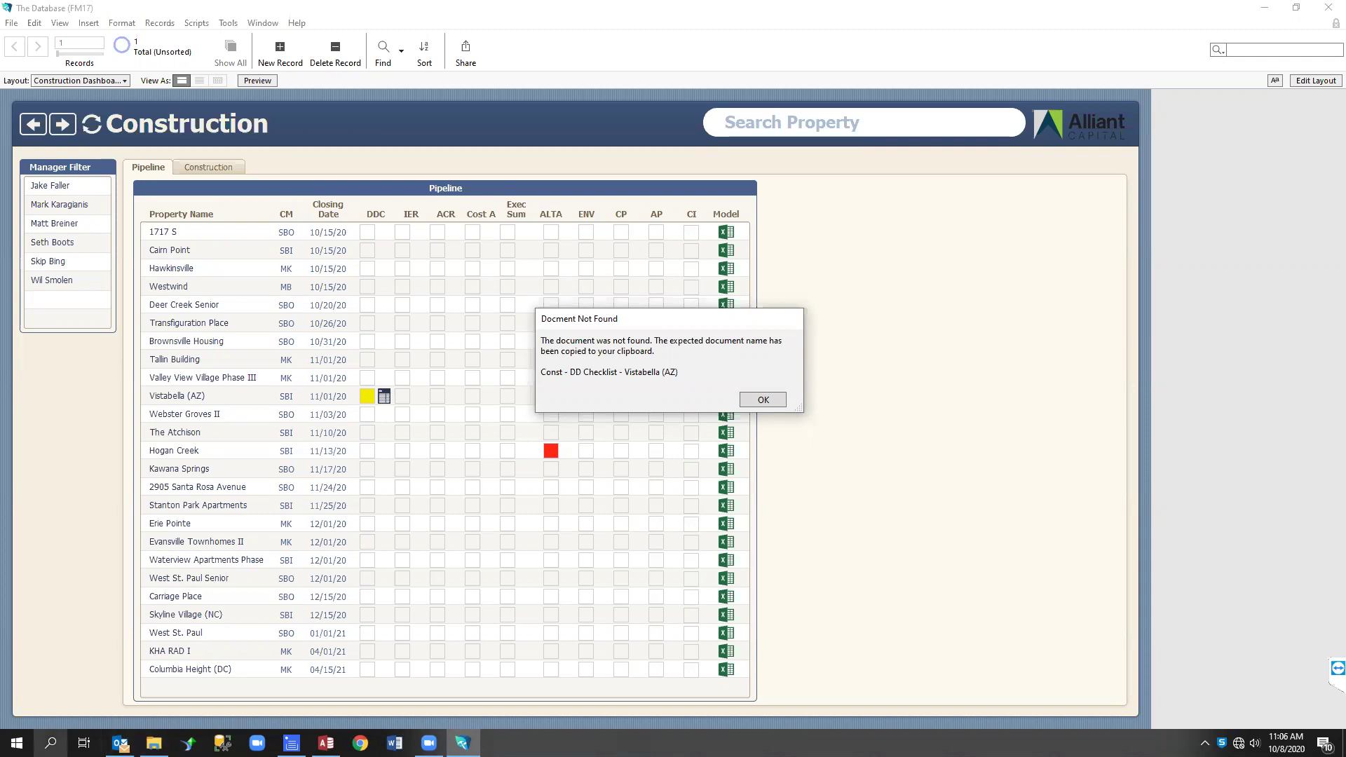
click(50, 743)
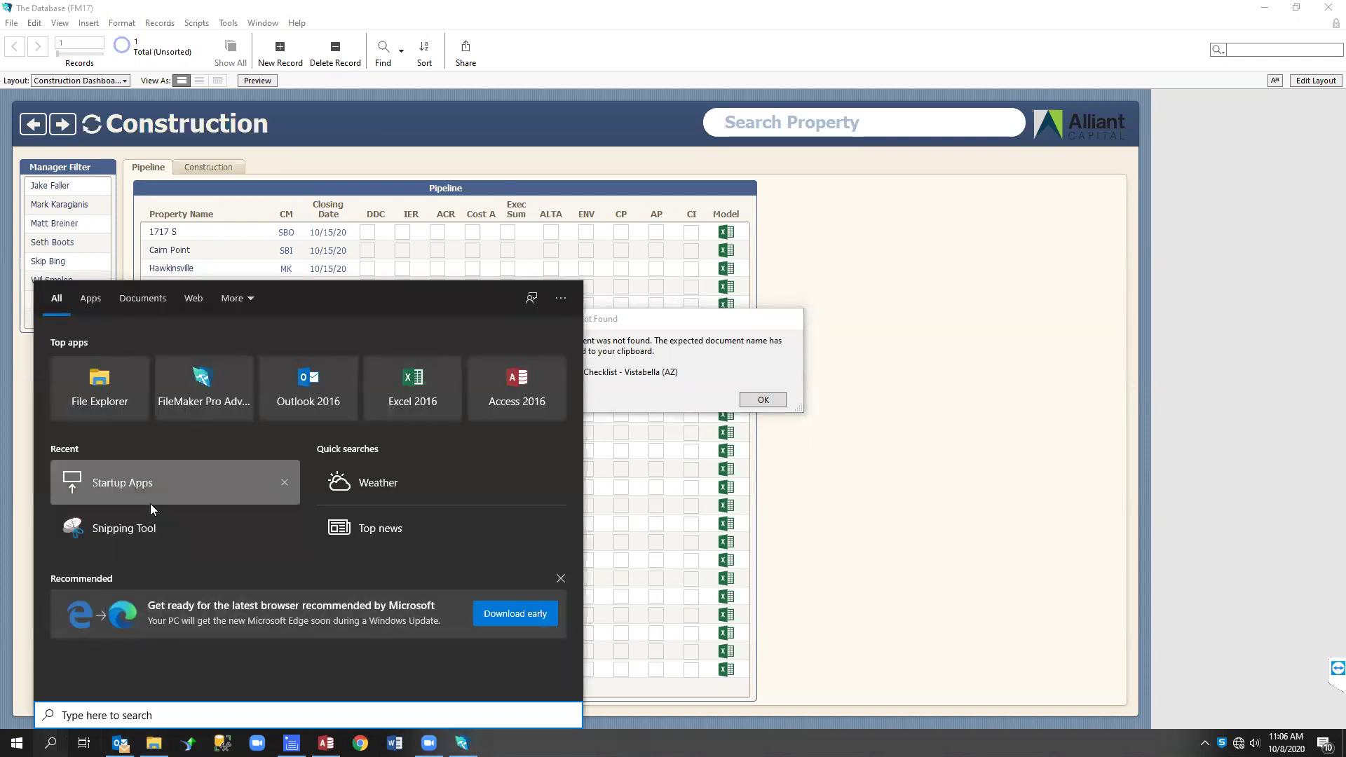
text(wor)
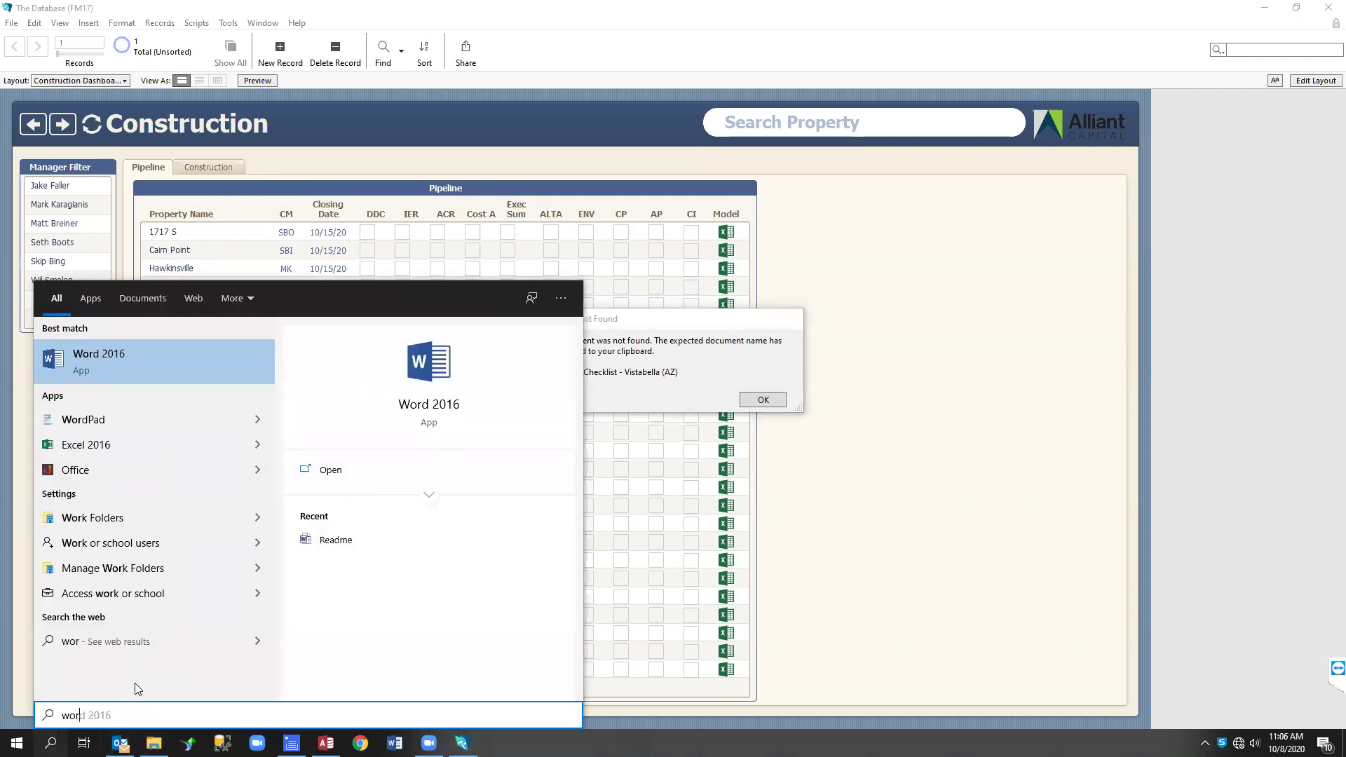
click(164, 361)
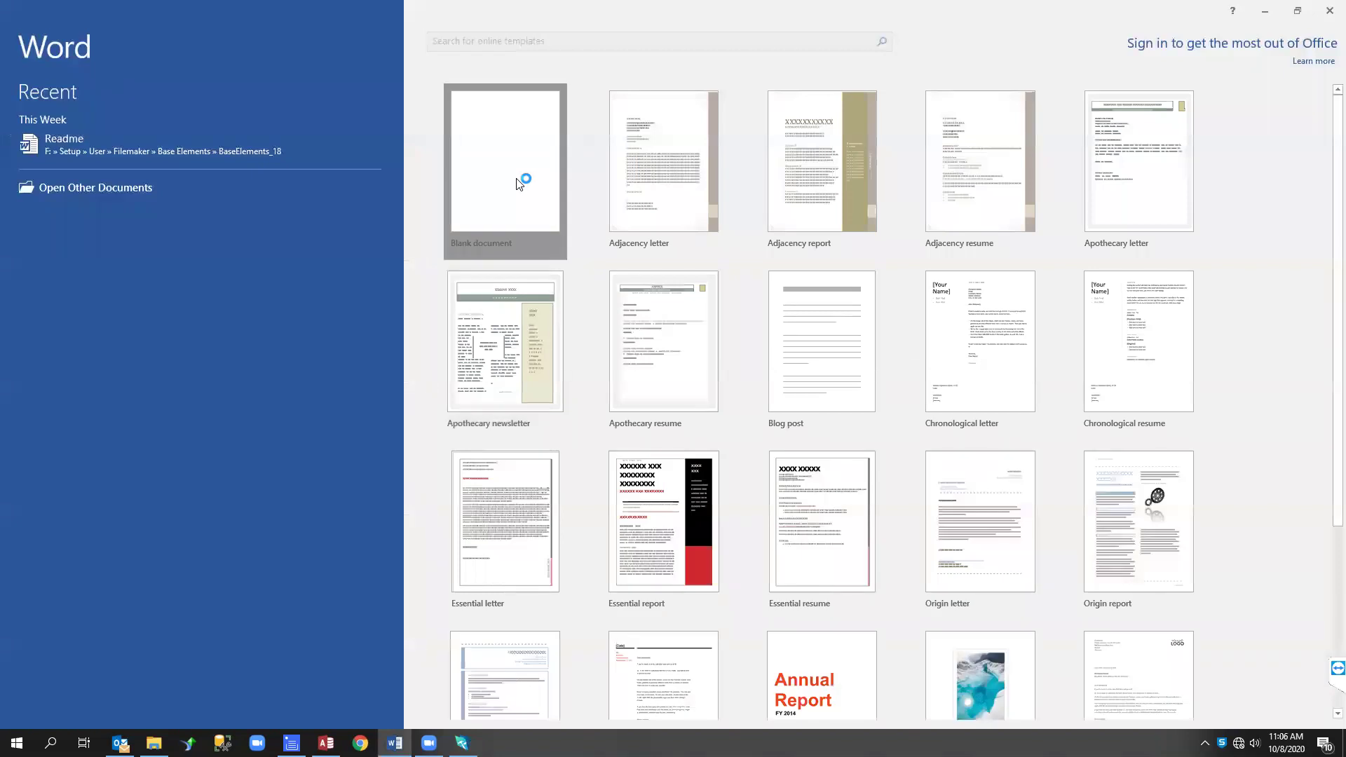
click(519, 180)
right_click(523, 219)
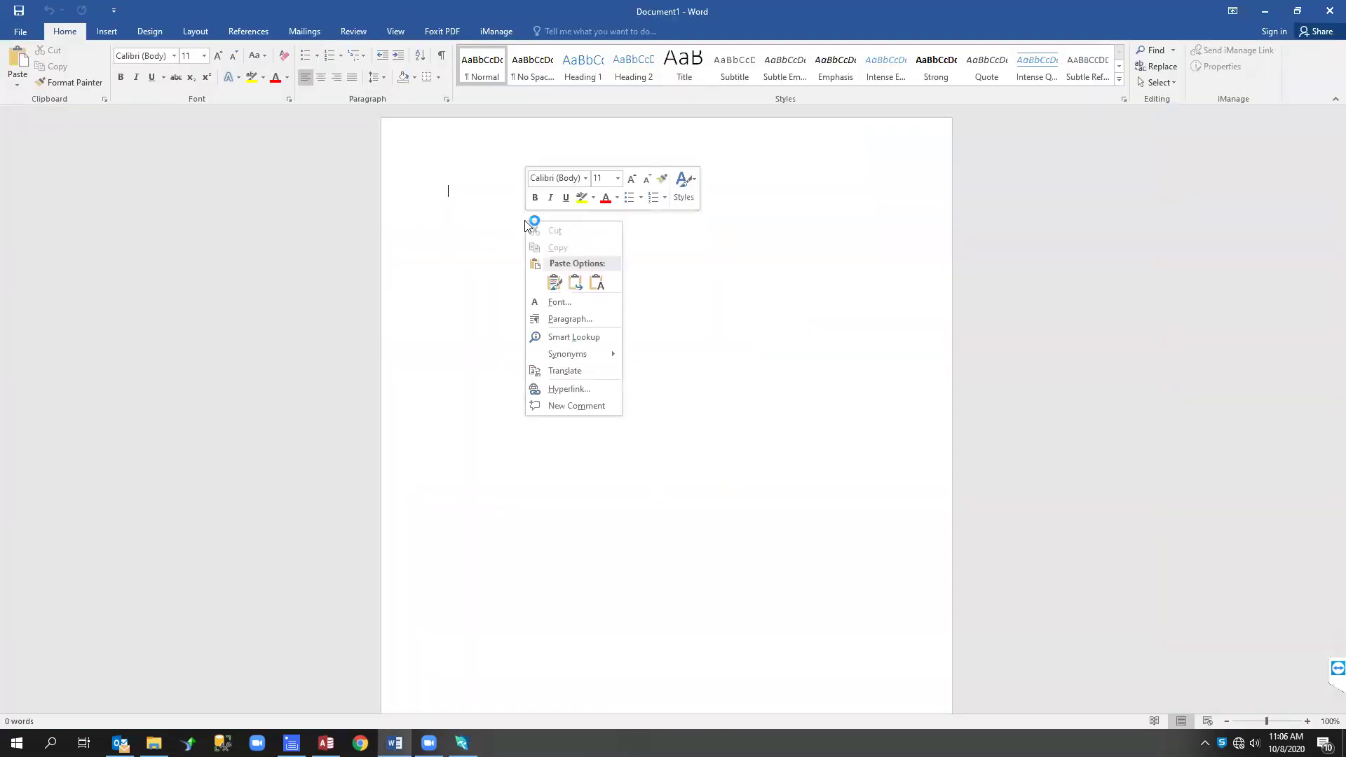
click(553, 280)
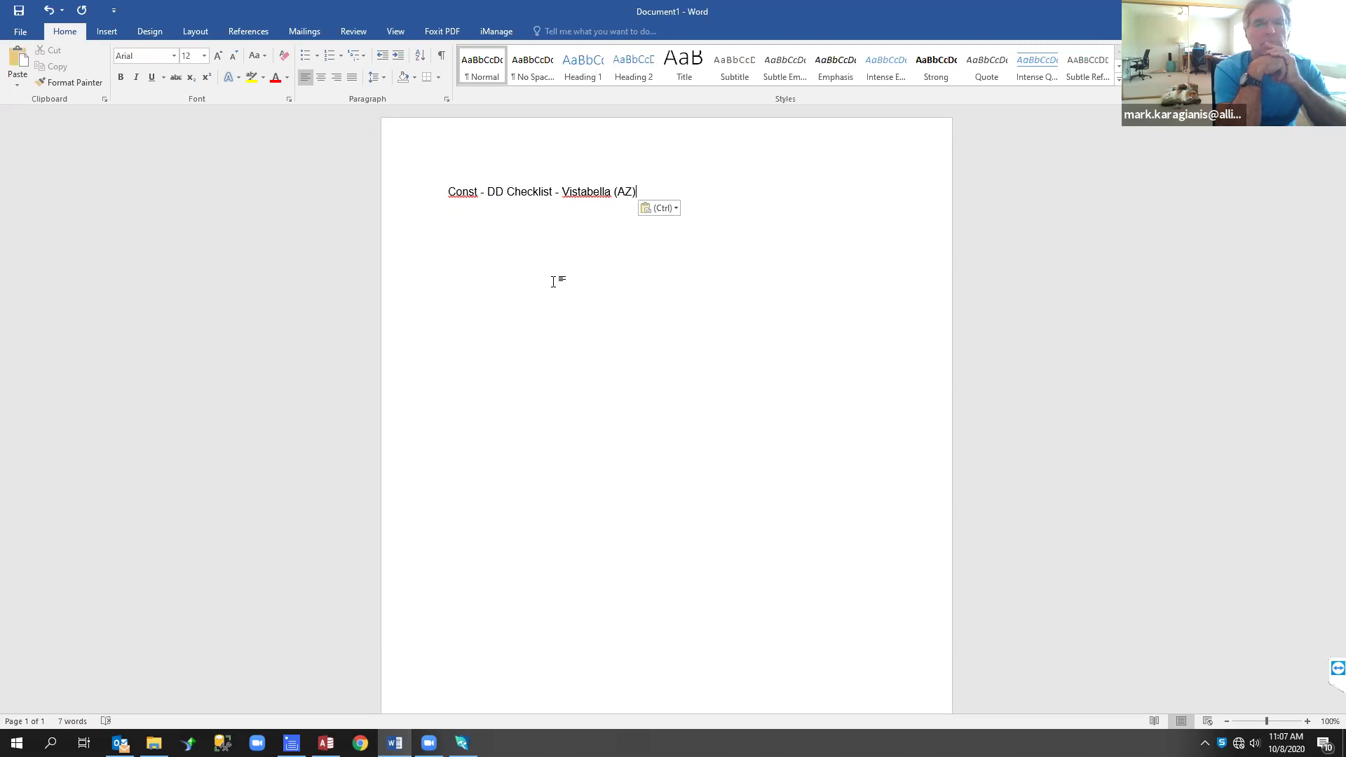
Return to the FileMaker database, dismiss the missing-document message and close the database
key(alt+Tab)
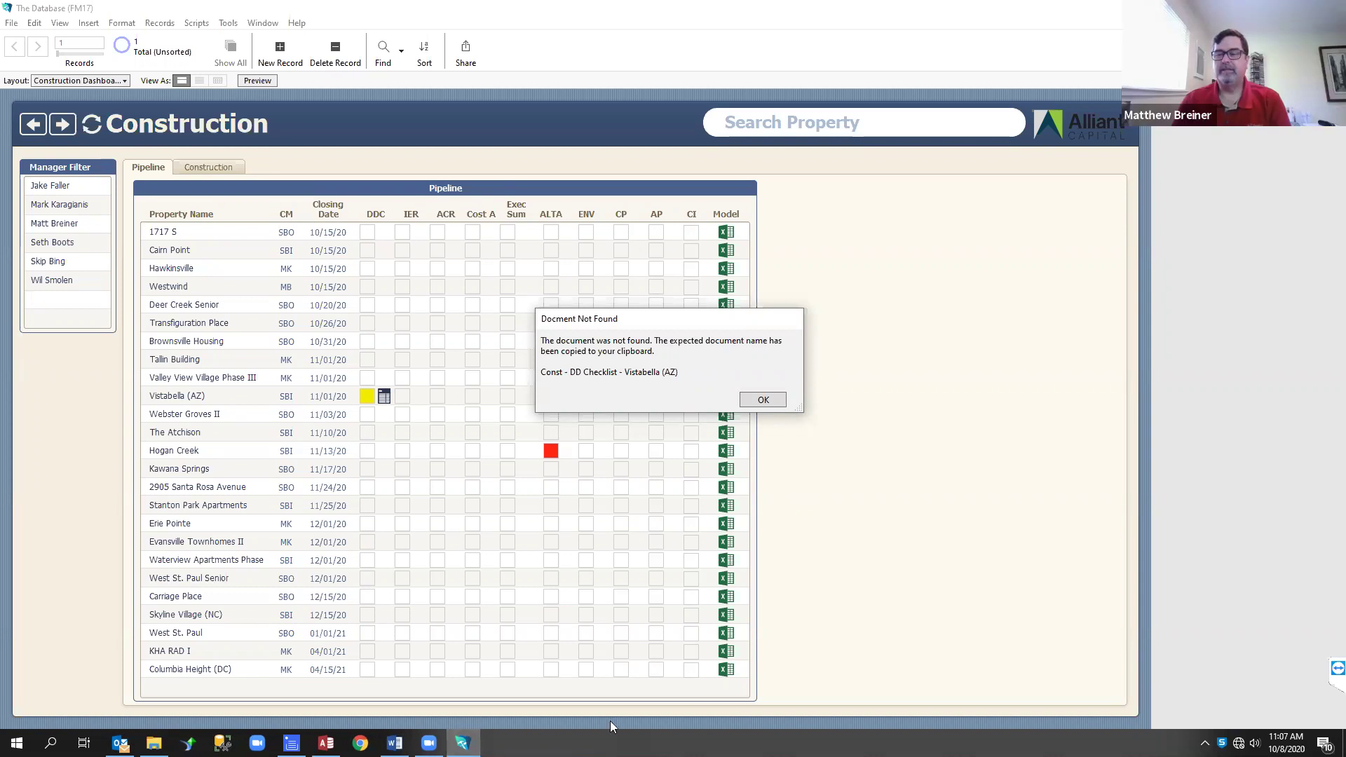
click(760, 401)
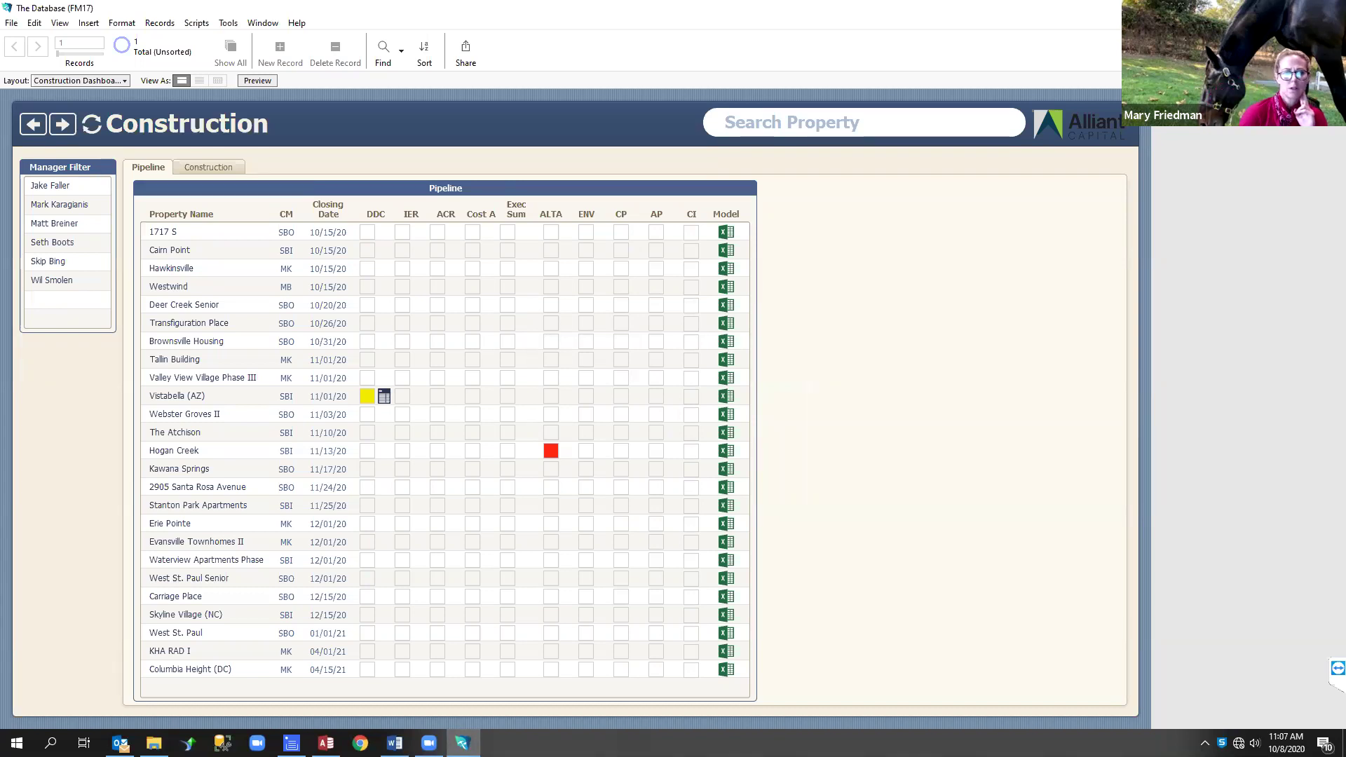
click(1330, 8)
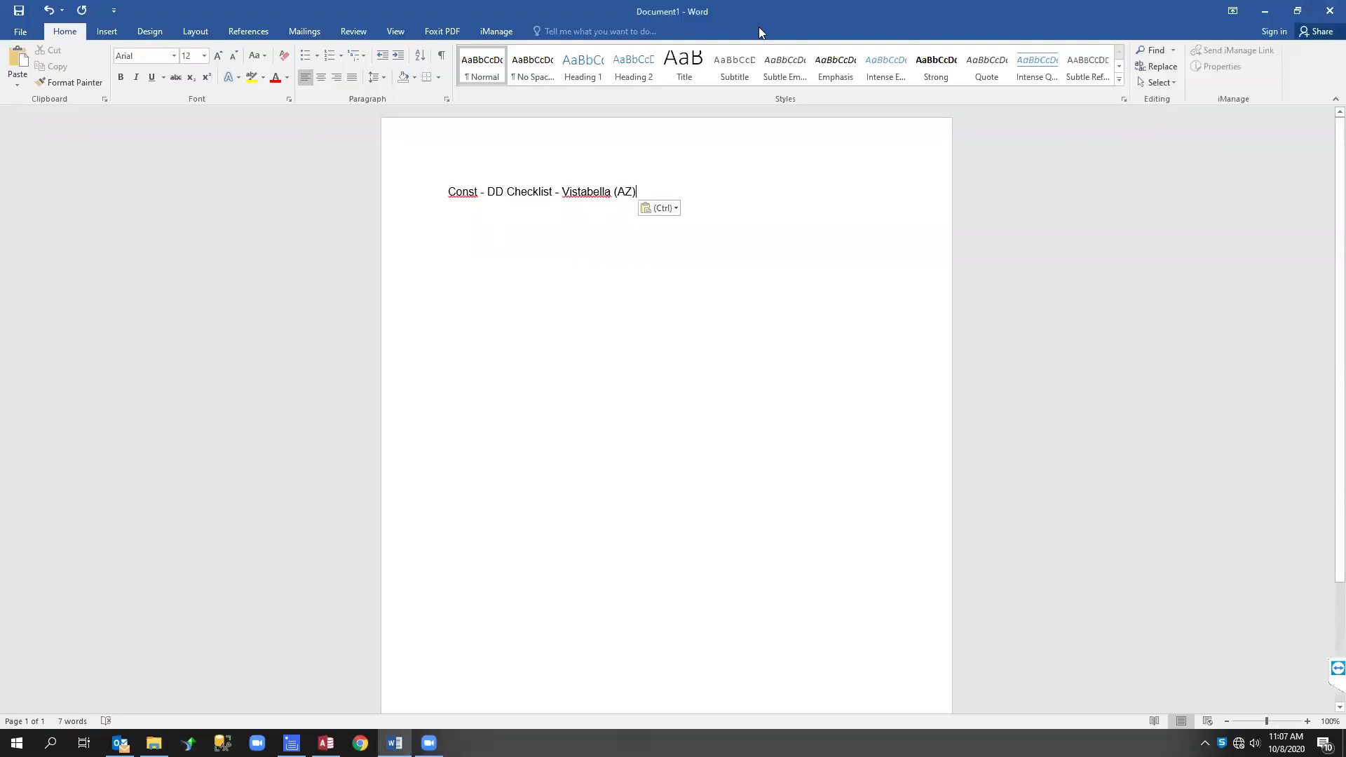